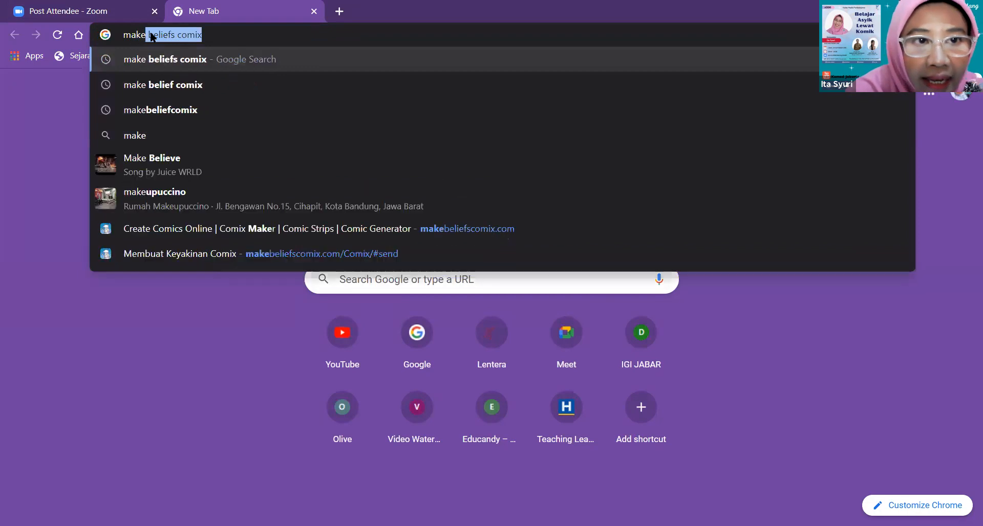
Search the web for "make beliefs comix" and open the Make Beliefs Comix website.
type("eliefs")
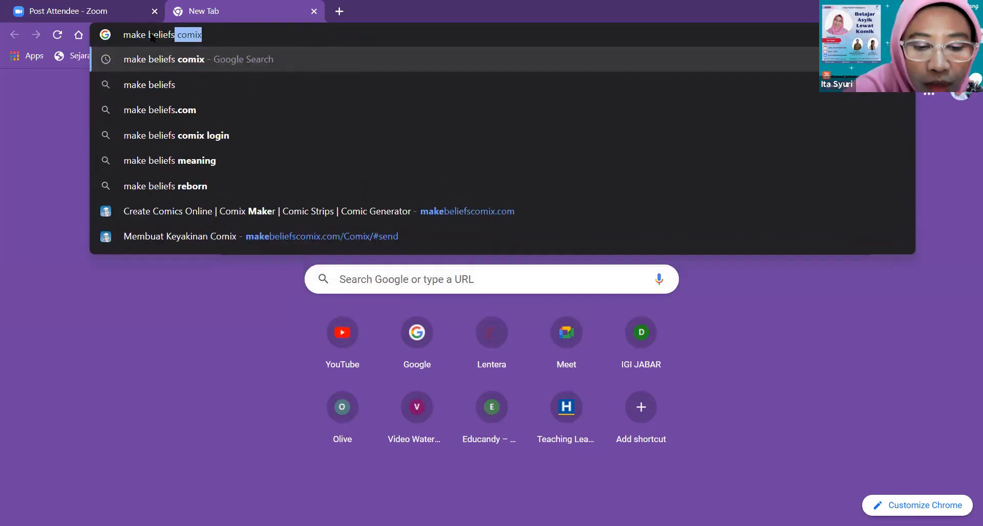
type(" comi")
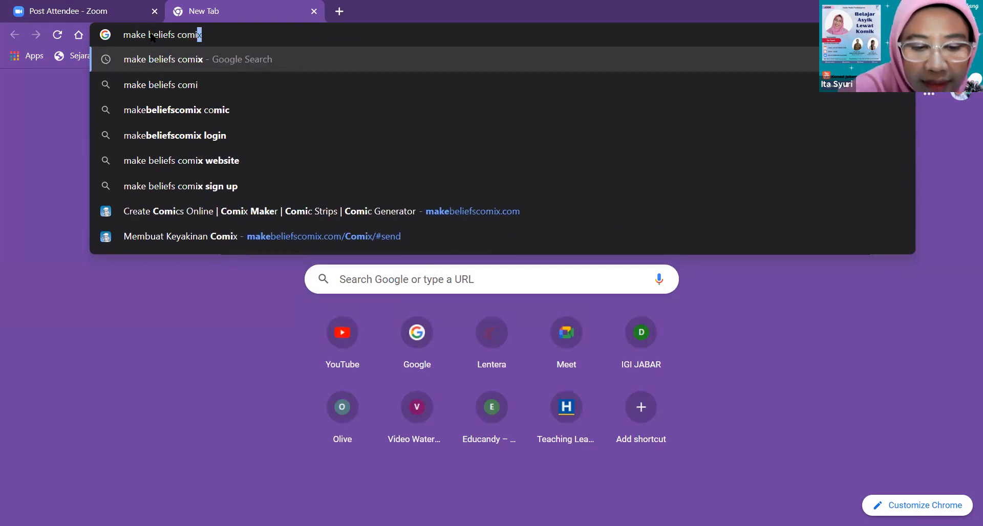
type("x")
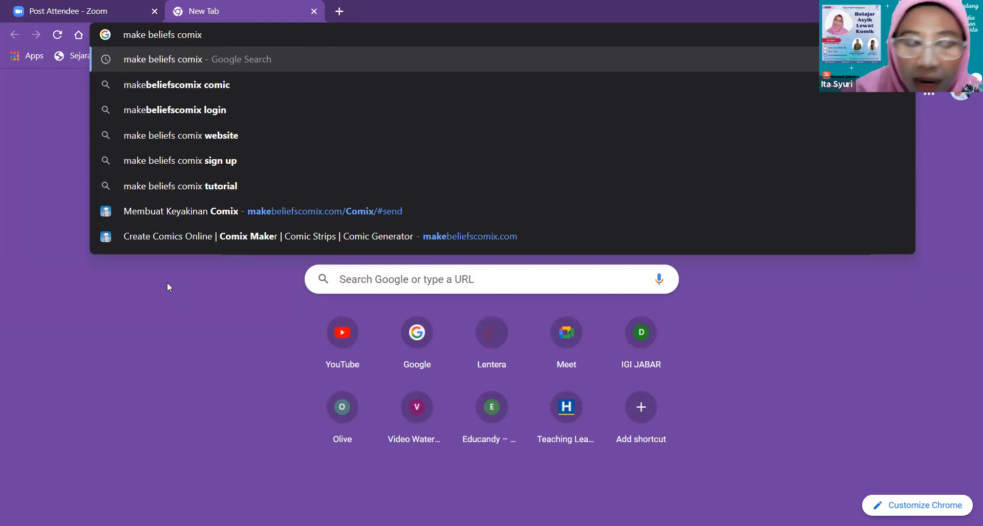
key("Return")
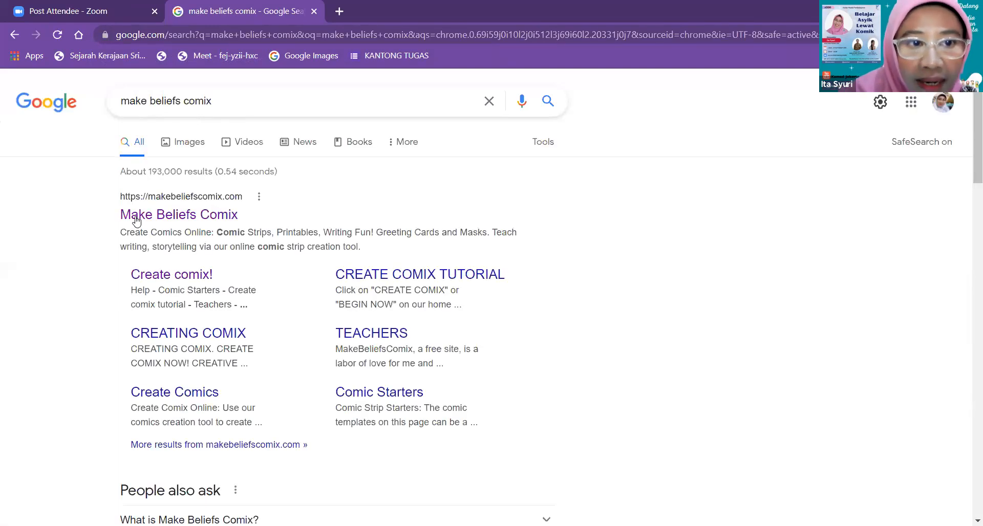
left_click(176, 218)
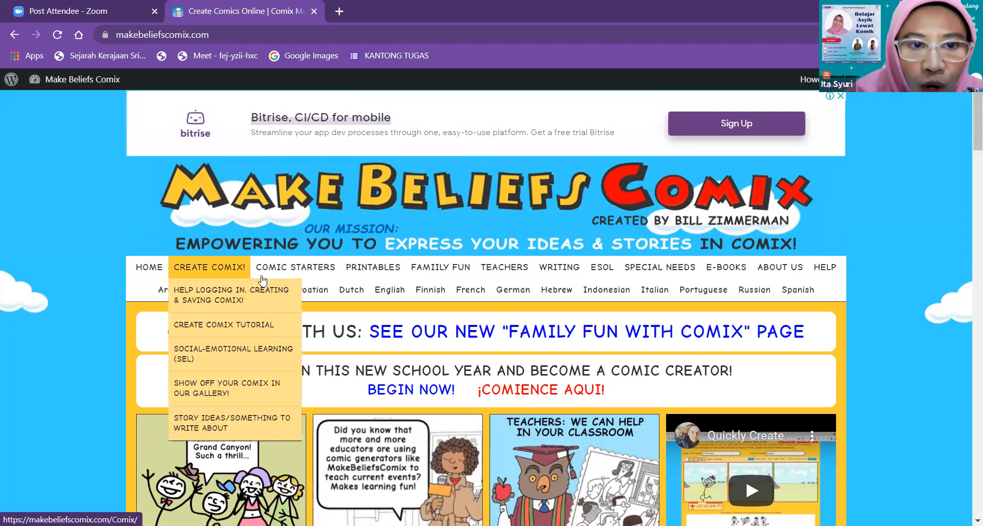
Examine the home page's navigation categories, language choices and featured comic sections.
mouse_move(297, 272)
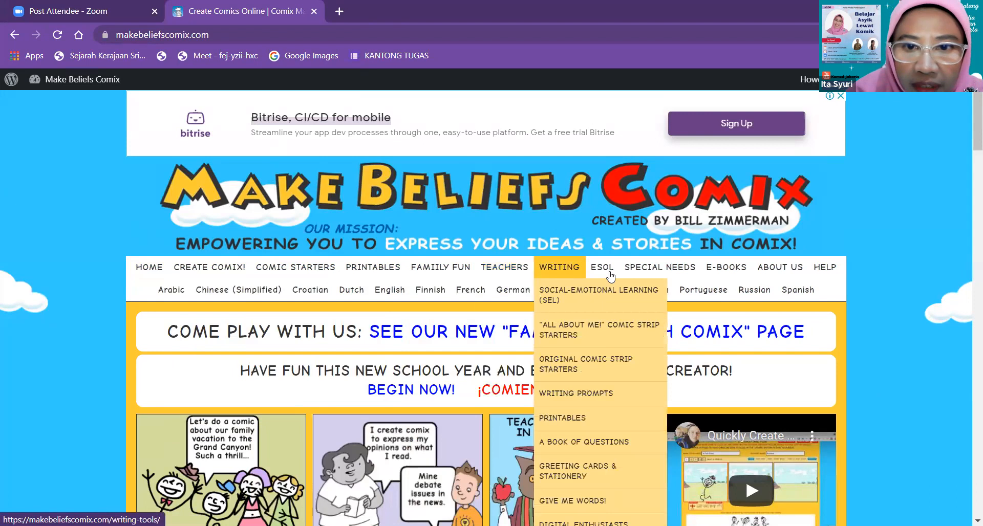
mouse_move(629, 275)
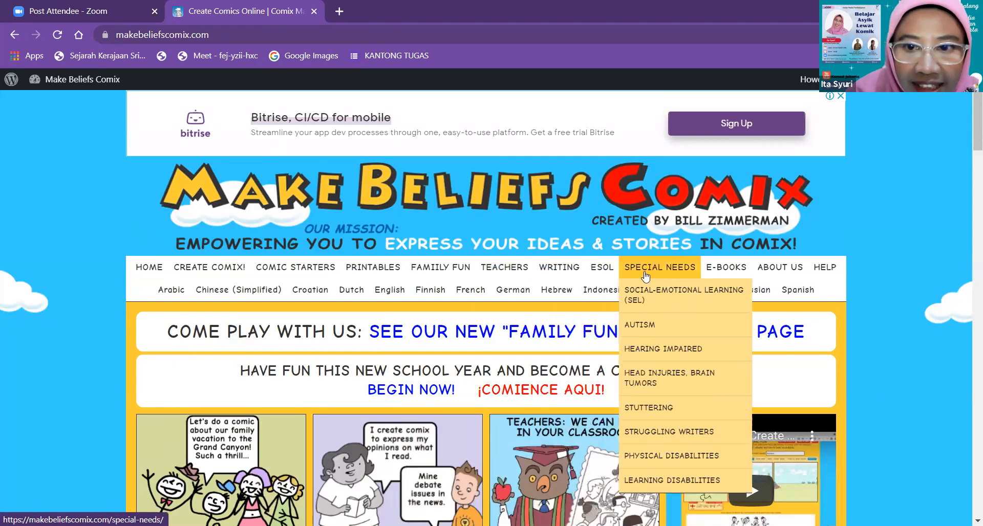
mouse_move(731, 276)
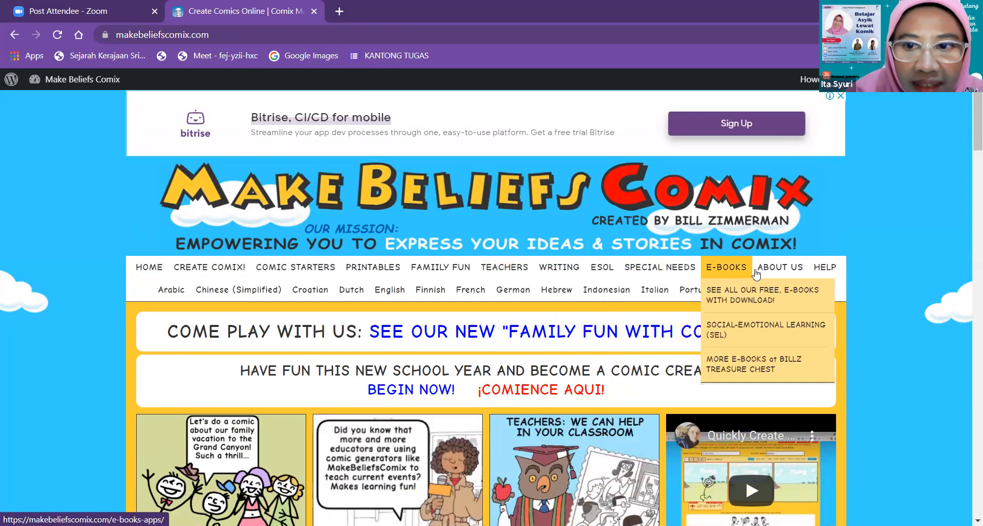
mouse_move(827, 277)
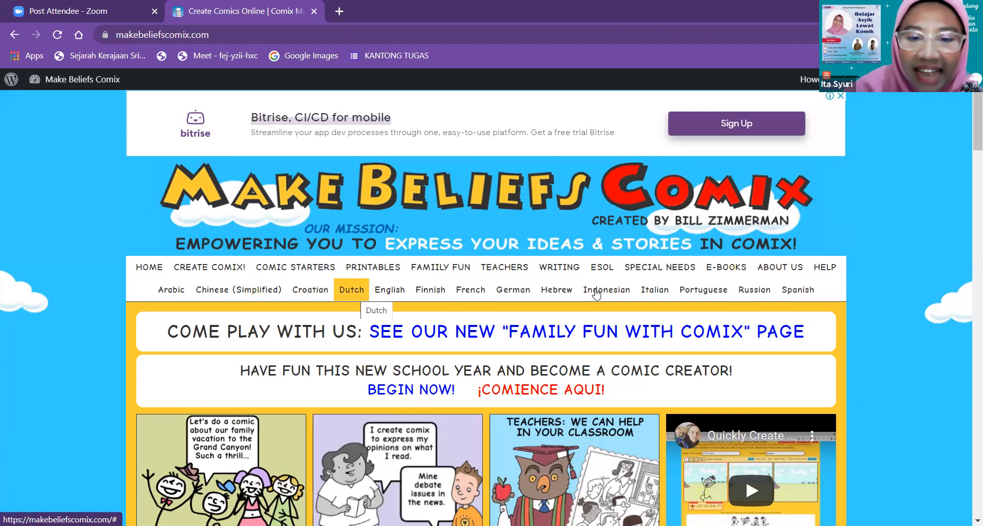
mouse_move(602, 267)
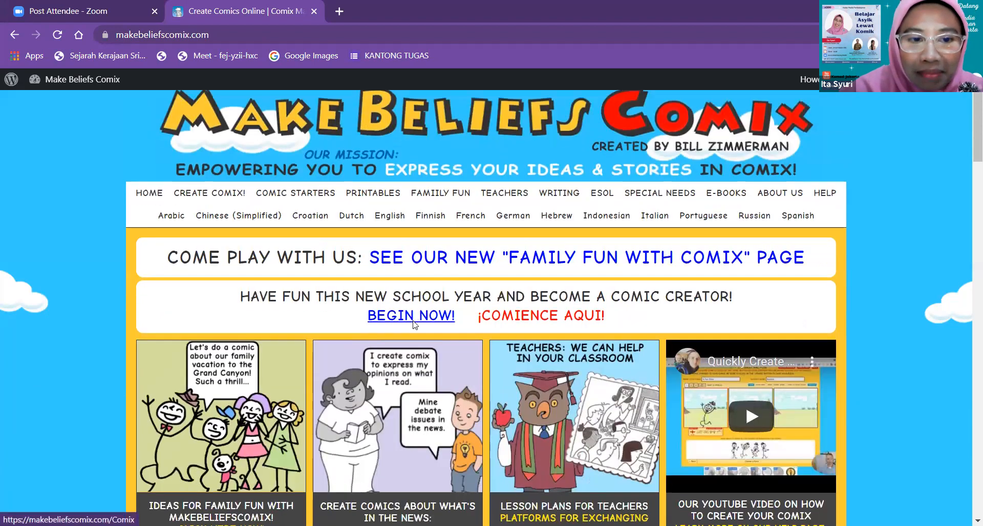
scroll(414, 321, "down", 1)
scroll(386, 370, "down", 1)
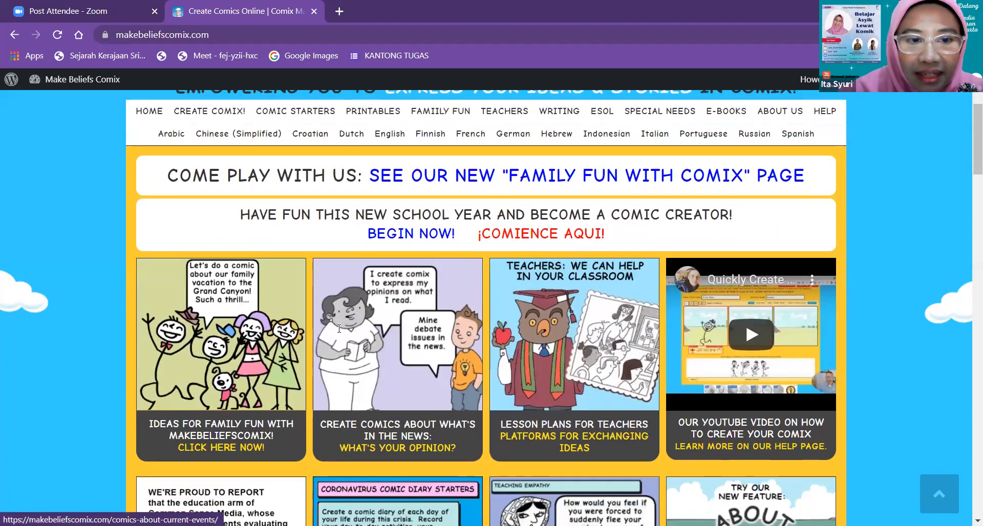
scroll(321, 321, "down", 2)
scroll(321, 321, "up", 1)
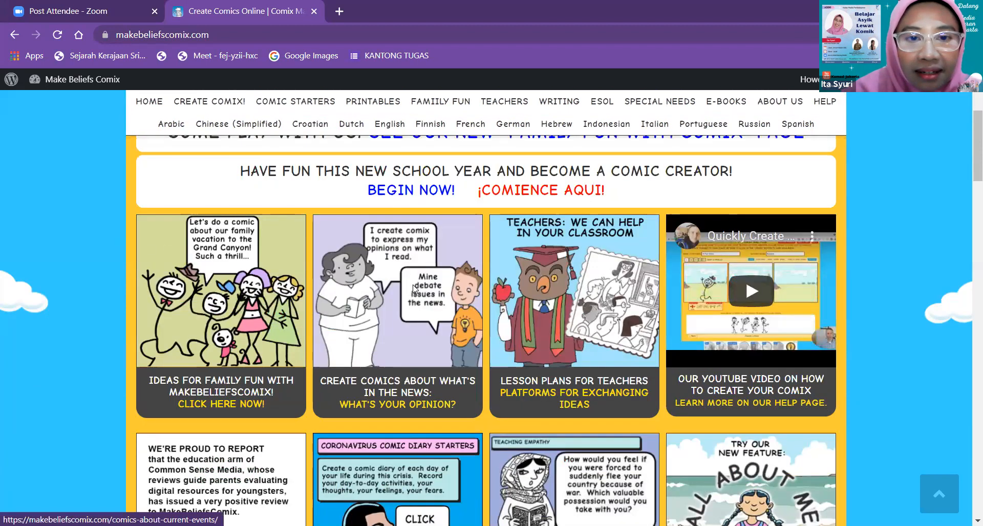
scroll(414, 288, "up", 2)
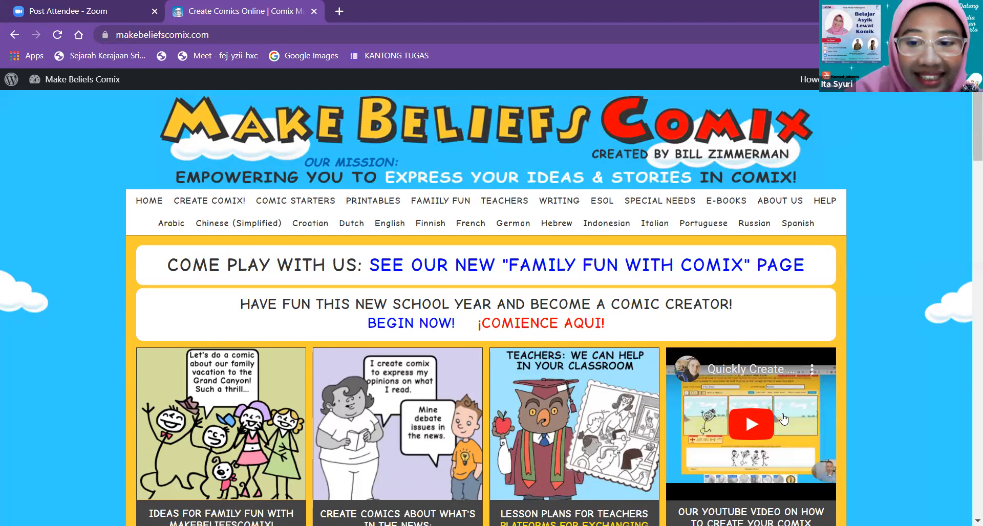
scroll(772, 399, "down", 2)
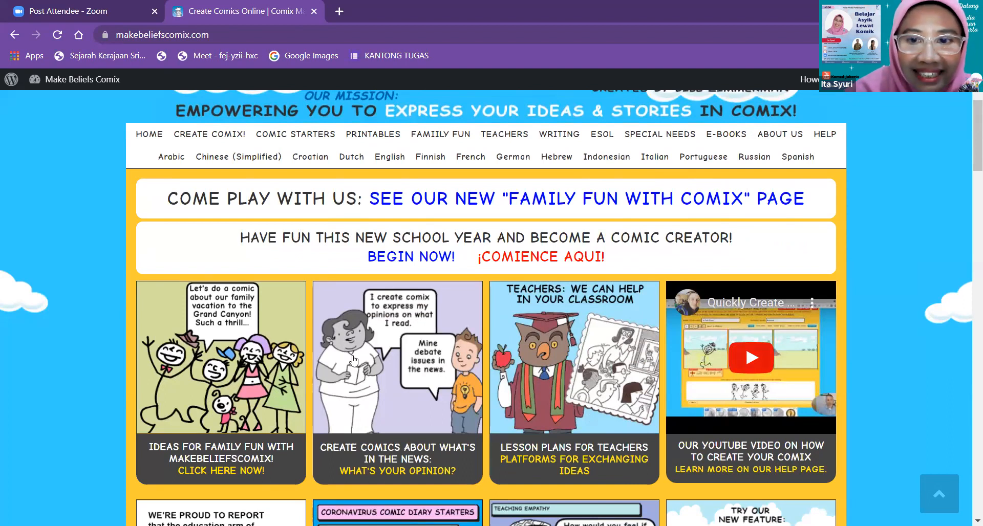
scroll(353, 360, "down", 7)
scroll(353, 360, "up", 1)
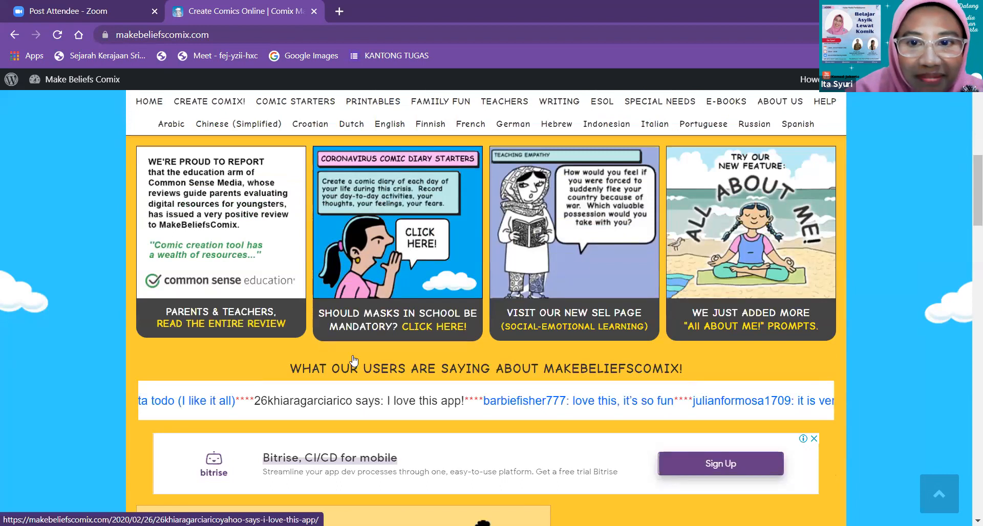
scroll(352, 360, "up", 7)
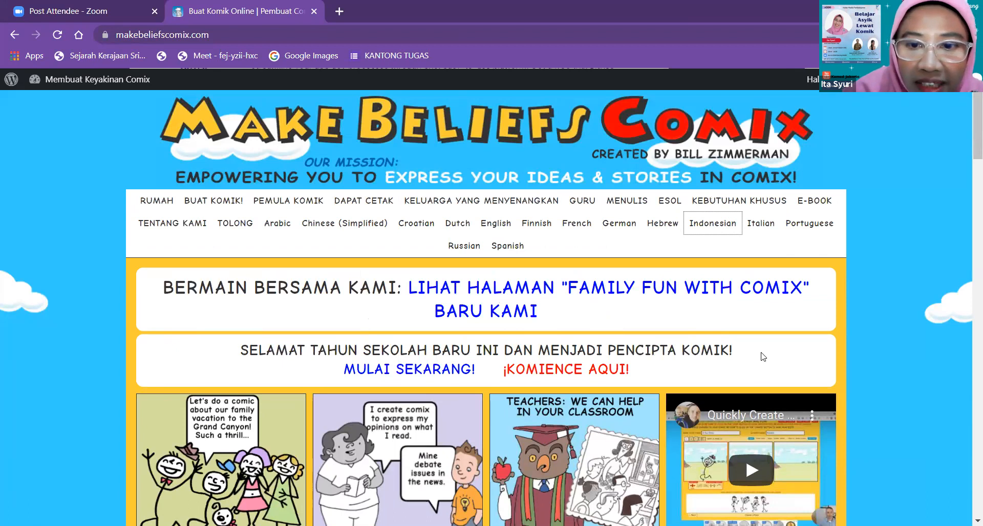
Open the comic creator through the "MULAI SEKARANG!" link and bring its panels into view.
left_click(381, 372)
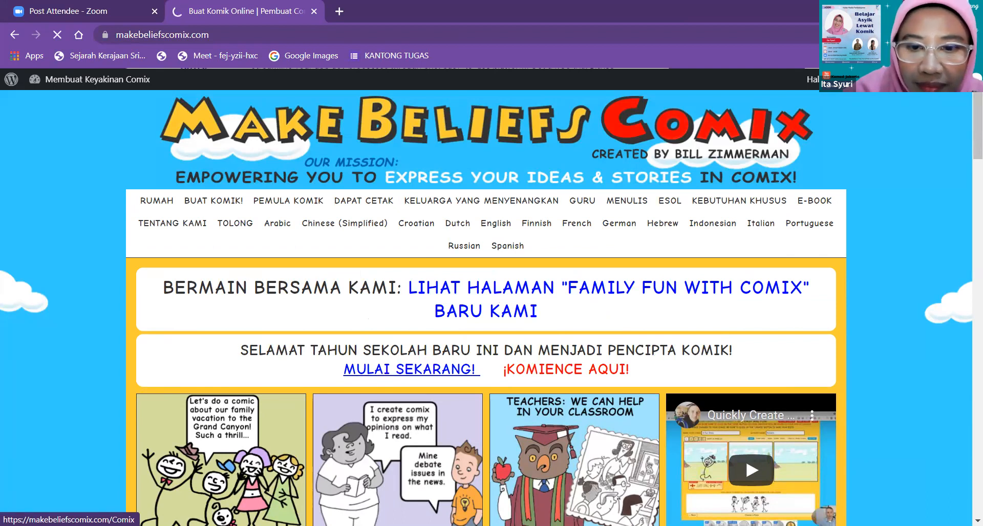
scroll(583, 424, "down", 3)
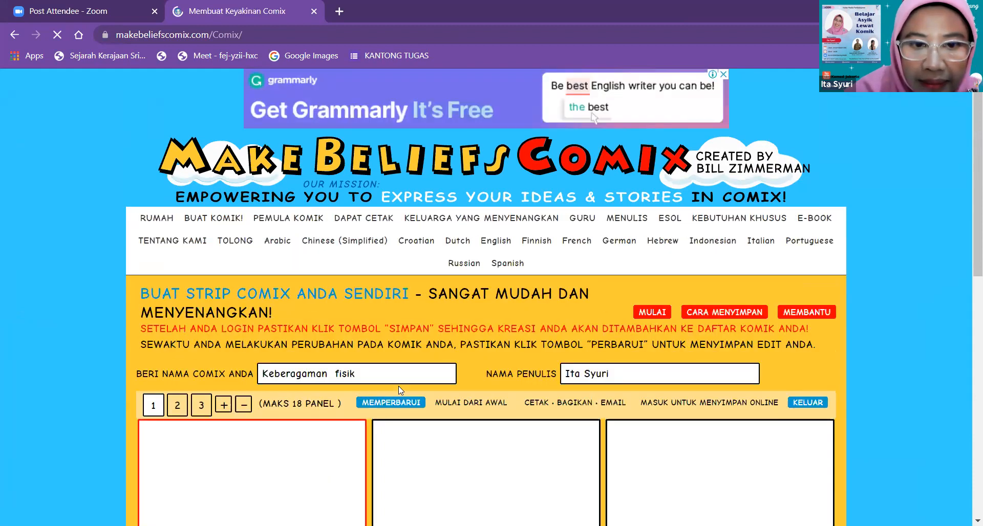
scroll(399, 387, "down", 1)
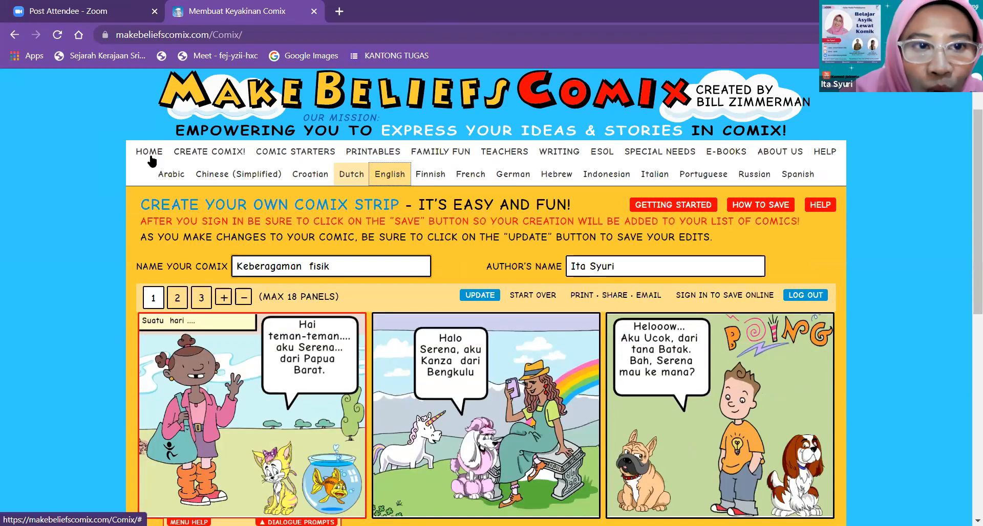
Try the comic creator page in Arabic, Croatian, Dutch, German and Portuguese, and finish with Indonesian as the site language.
mouse_move(227, 162)
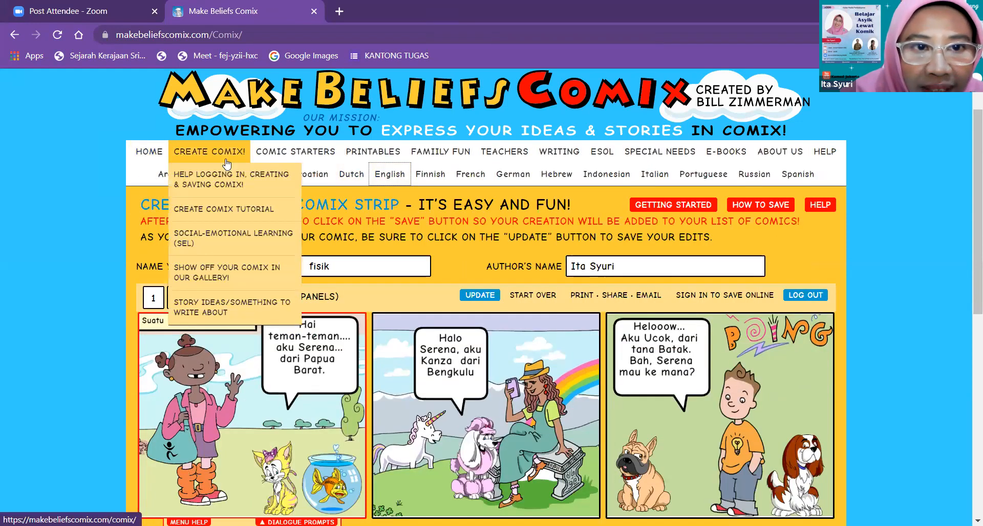
mouse_move(277, 162)
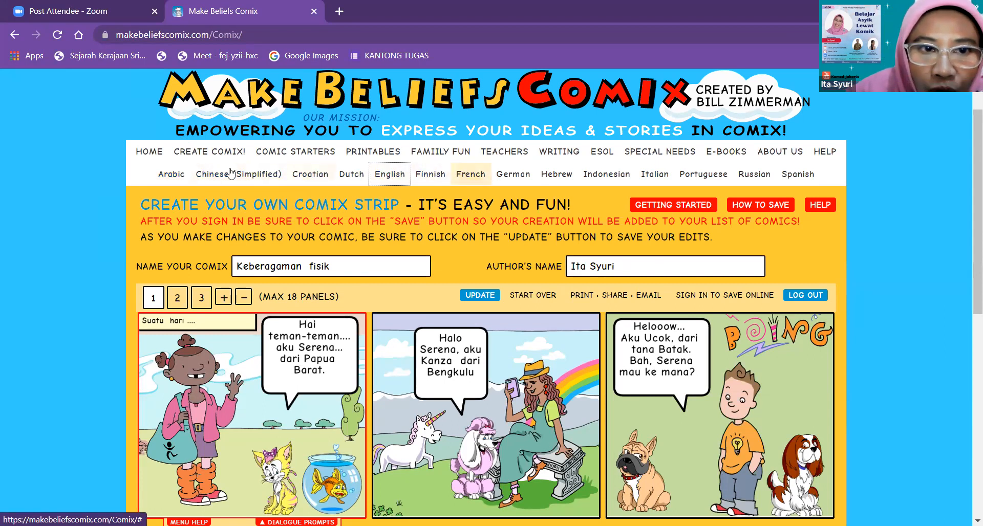
left_click(174, 174)
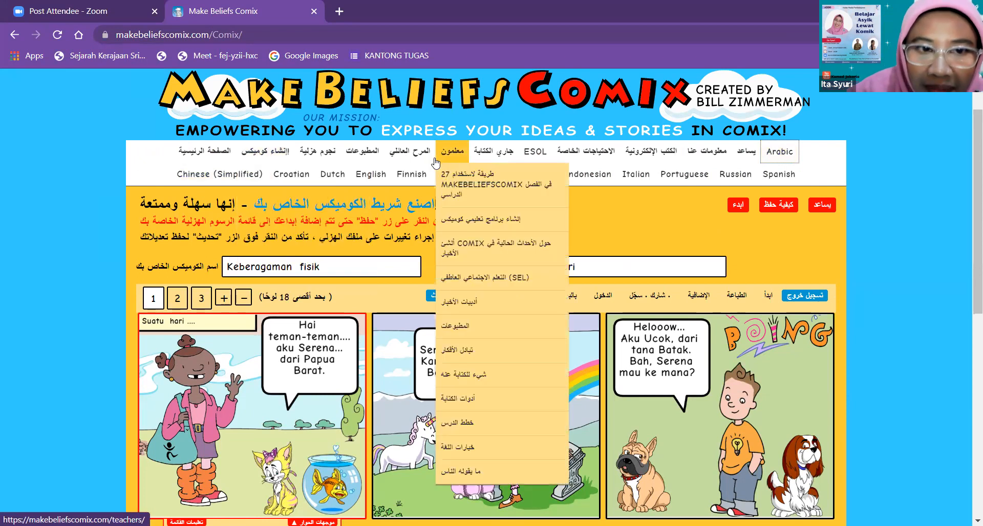
left_click(288, 177)
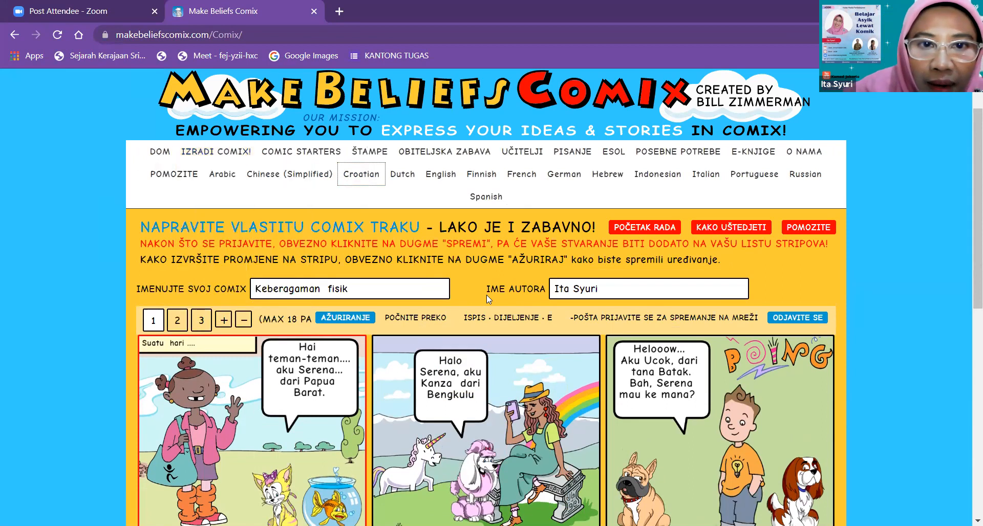
left_click(402, 176)
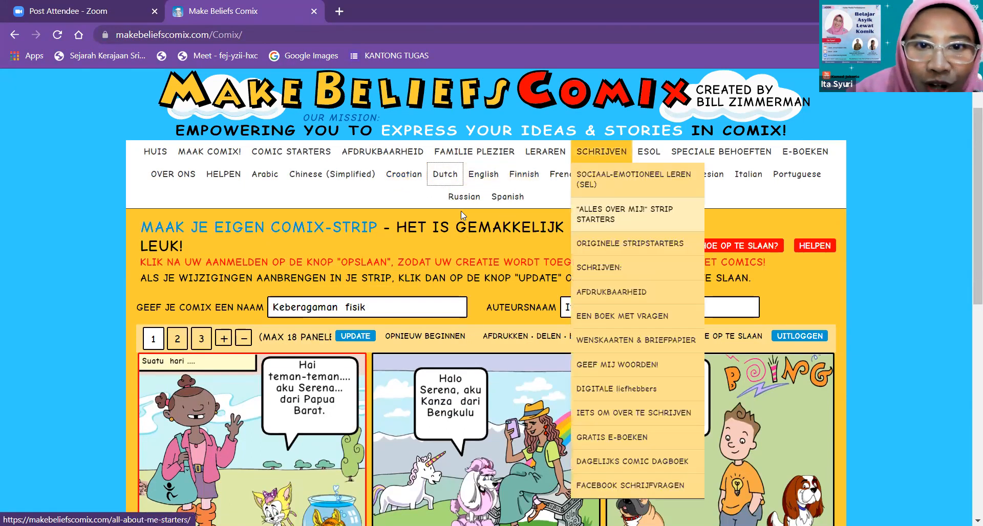
left_click(607, 174)
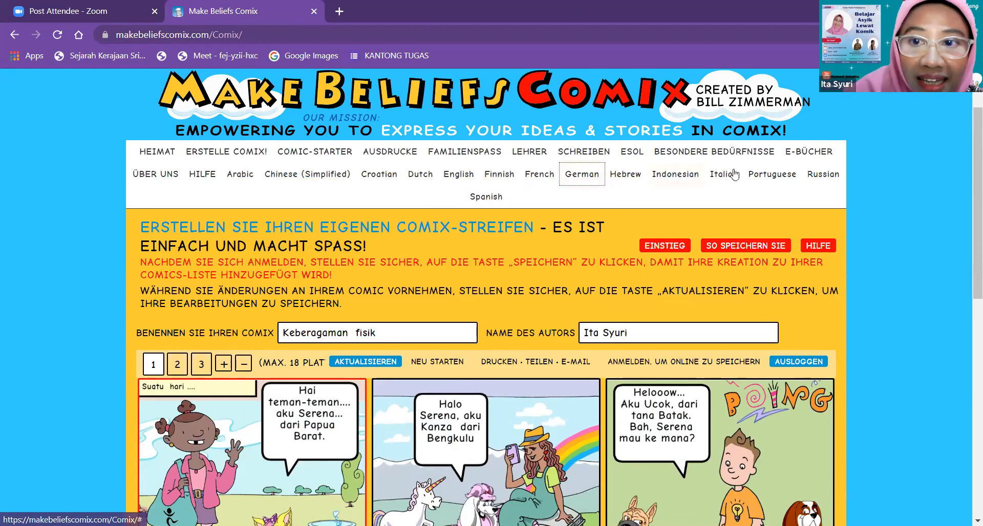
left_click(758, 179)
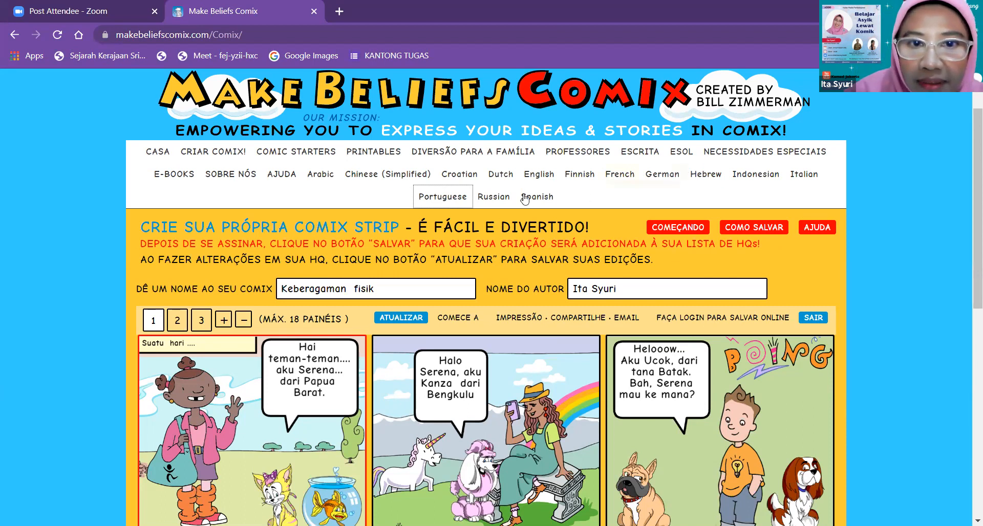
left_click(746, 177)
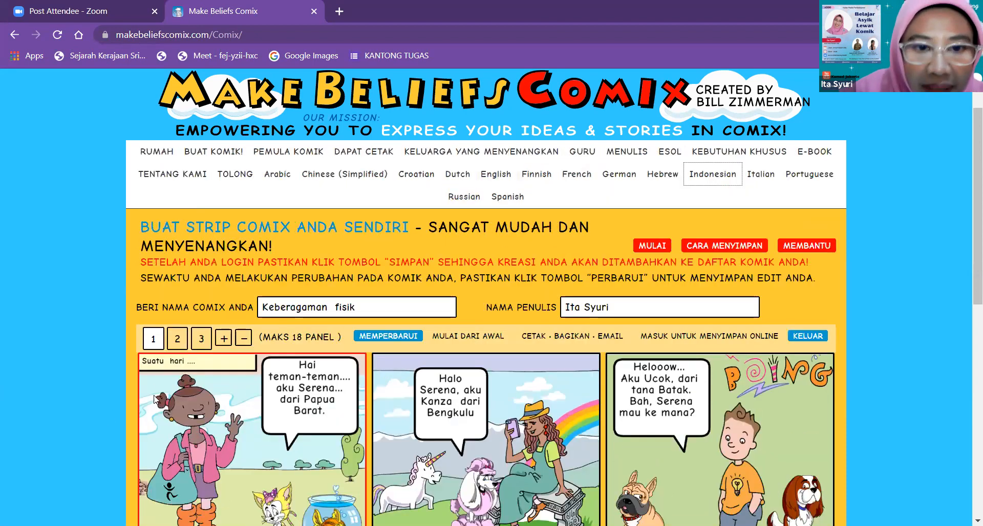
Read the comic creator's getting-started instructions and close them.
left_click(653, 243)
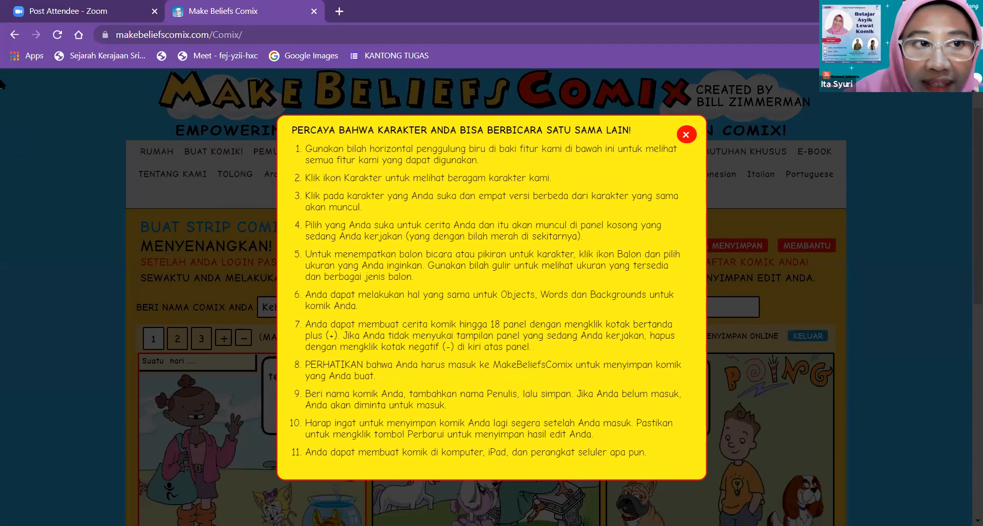
left_click(686, 135)
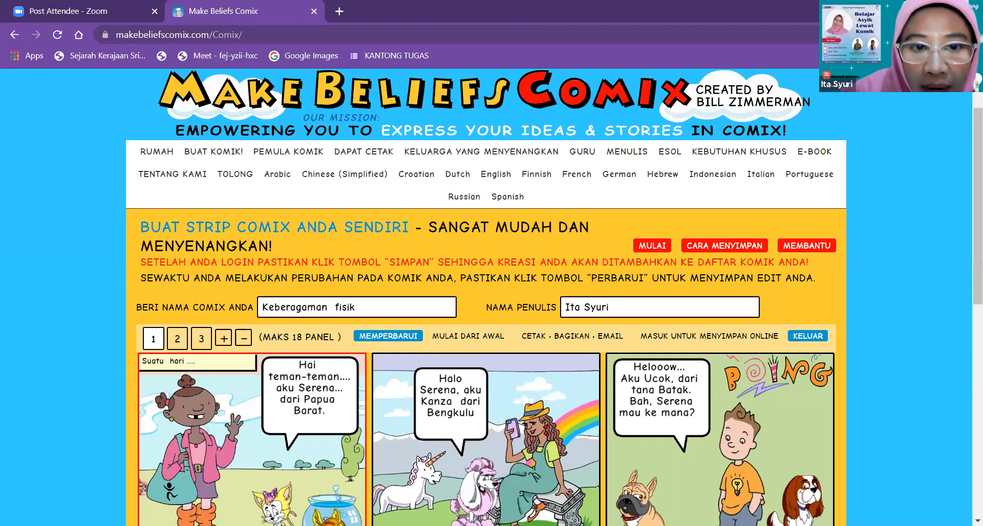
Start the comic over from scratch, confirming the deletion of the current "Keberagaman fisik" comic.
scroll(215, 486, "down", 1)
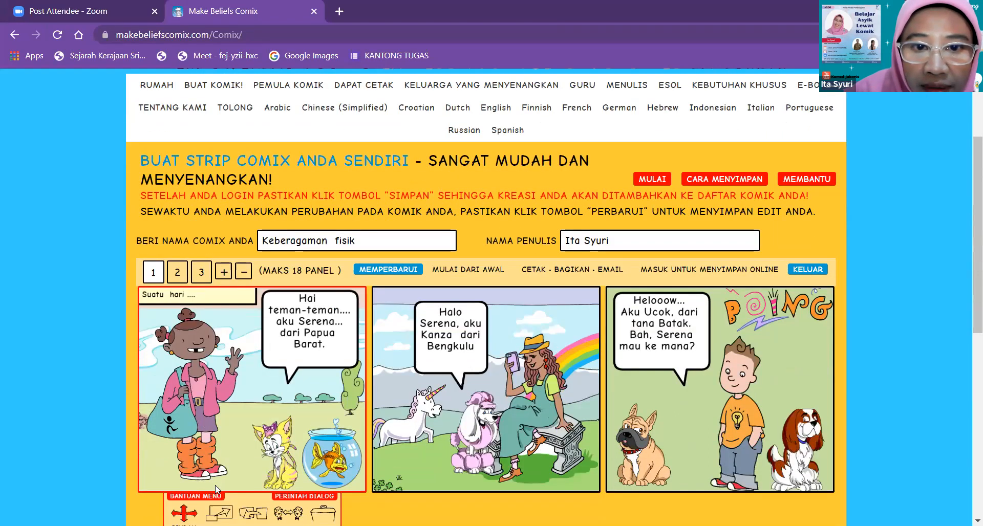
left_click(464, 270)
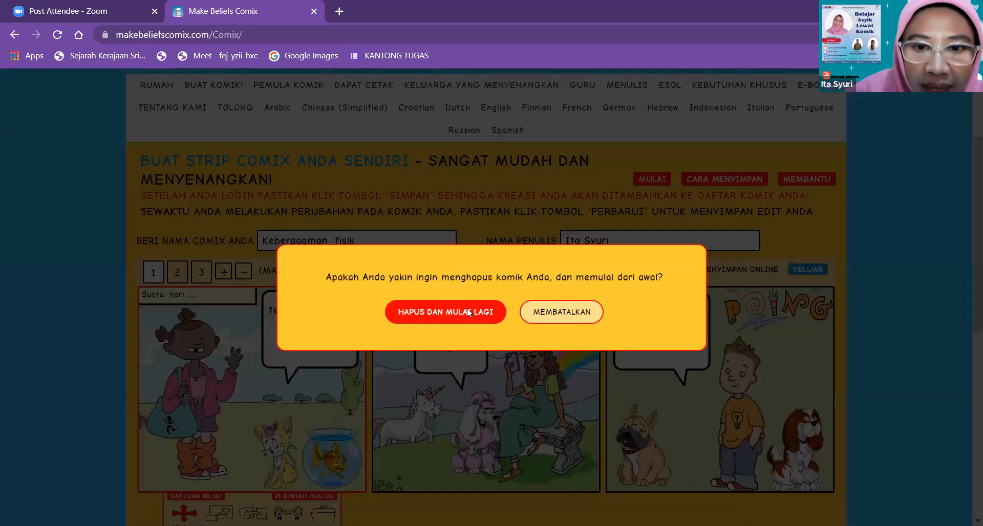
left_click(467, 309)
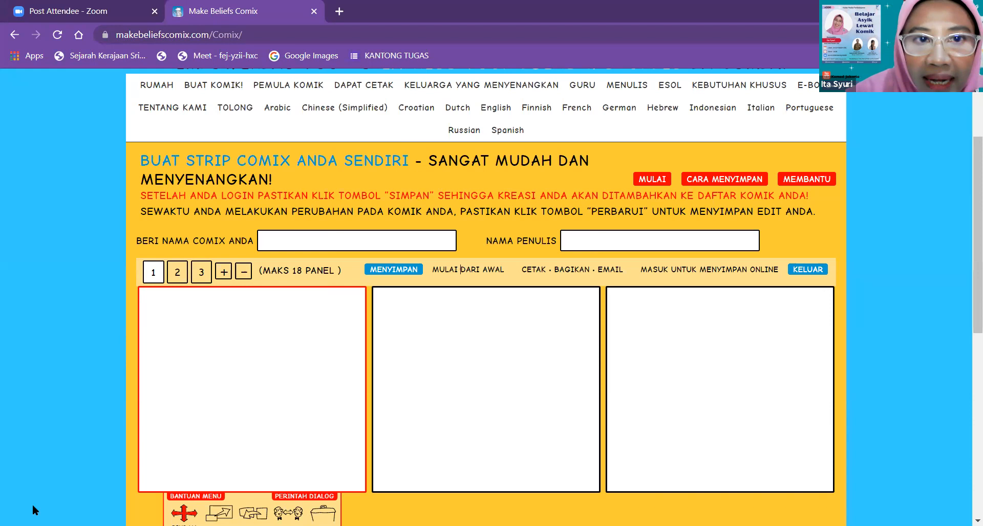
scroll(397, 326, "up", 3)
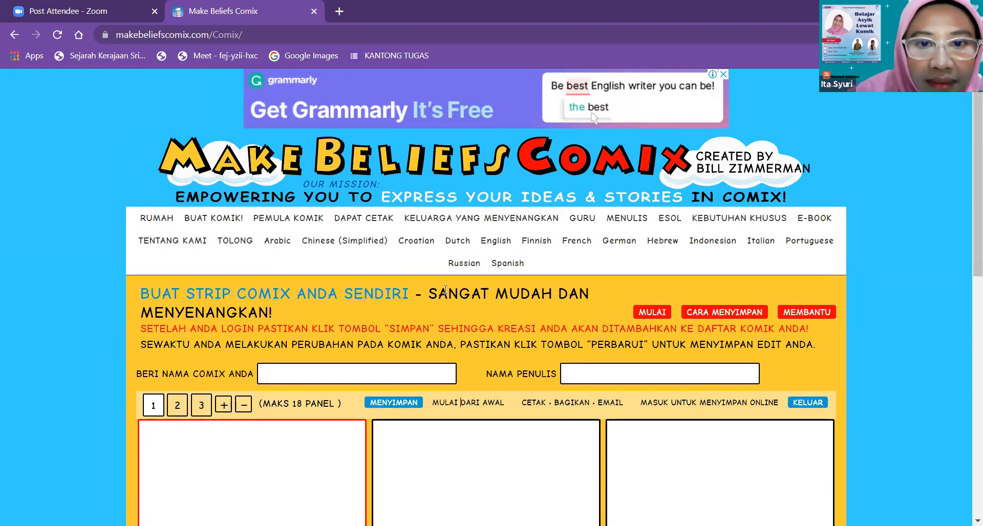
scroll(444, 290, "down", 1)
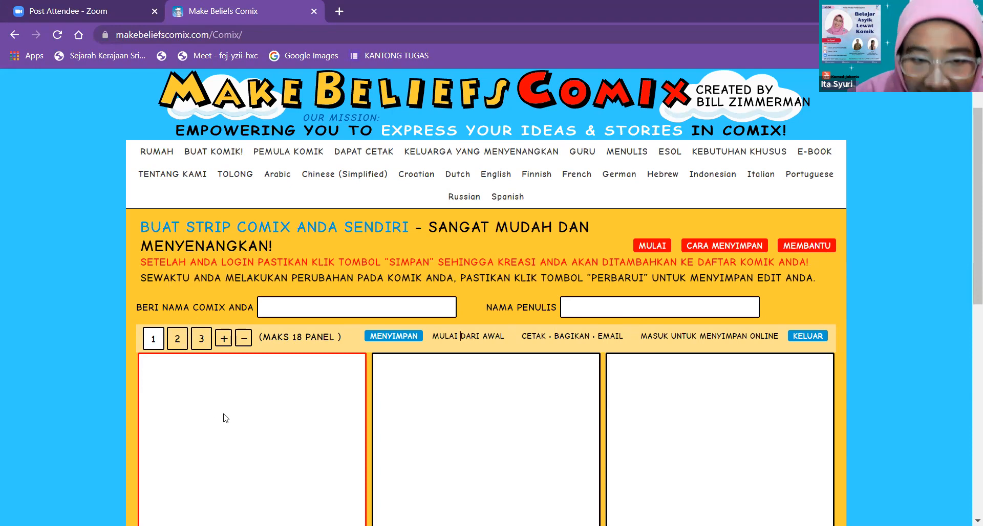
scroll(225, 418, "down", 1)
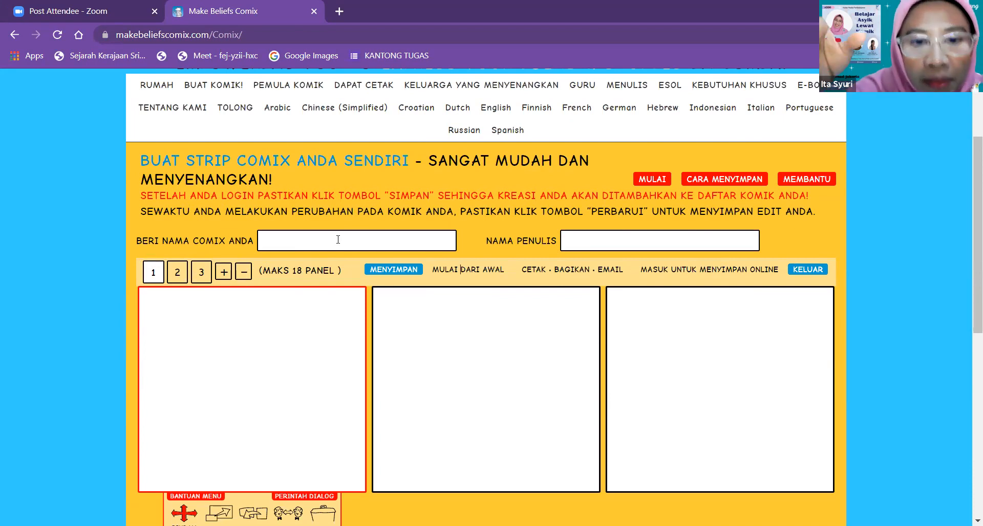
Name the comic "Benda" and enter the author's name.
left_click(338, 239)
type("BEnda  p")
key("BackSpace")
key("BackSpace")
key("BackSpace")
key("BackSpace")
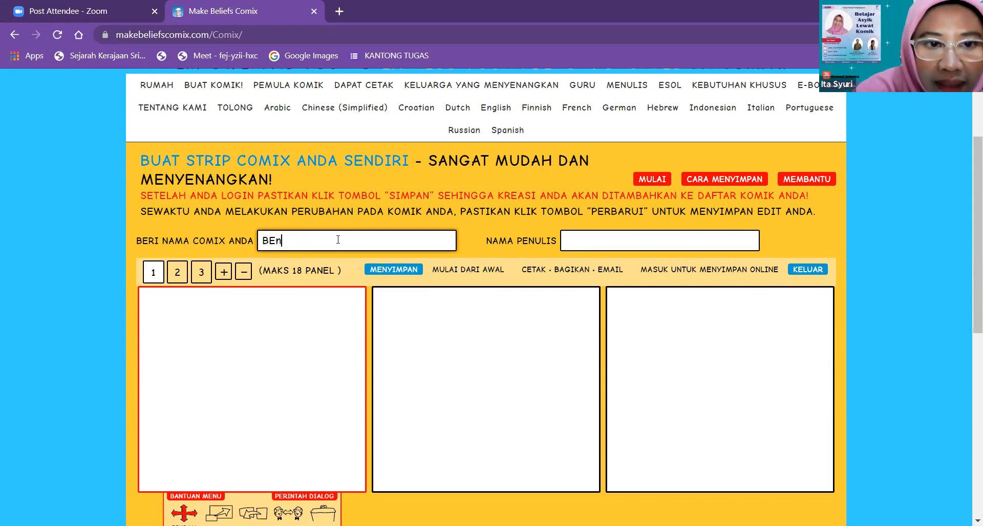
type("enda")
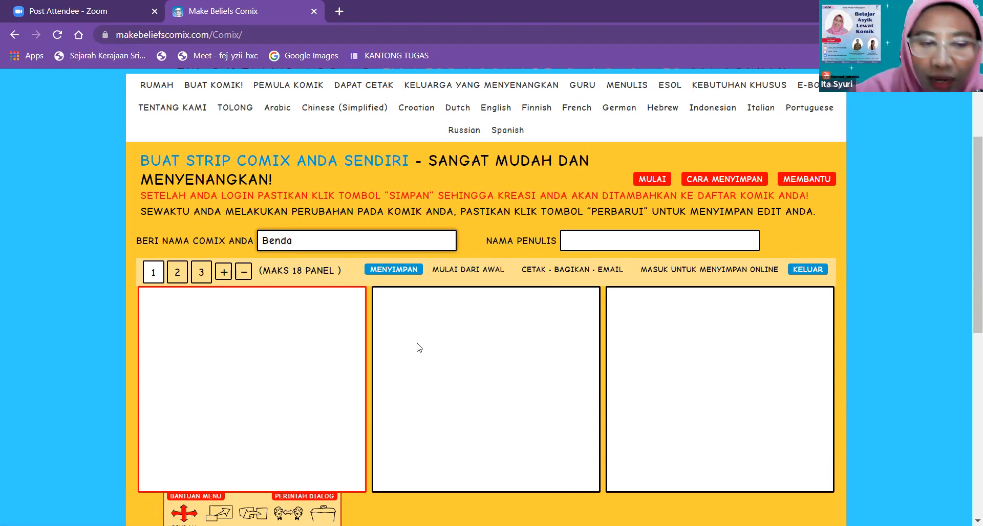
left_click(590, 239)
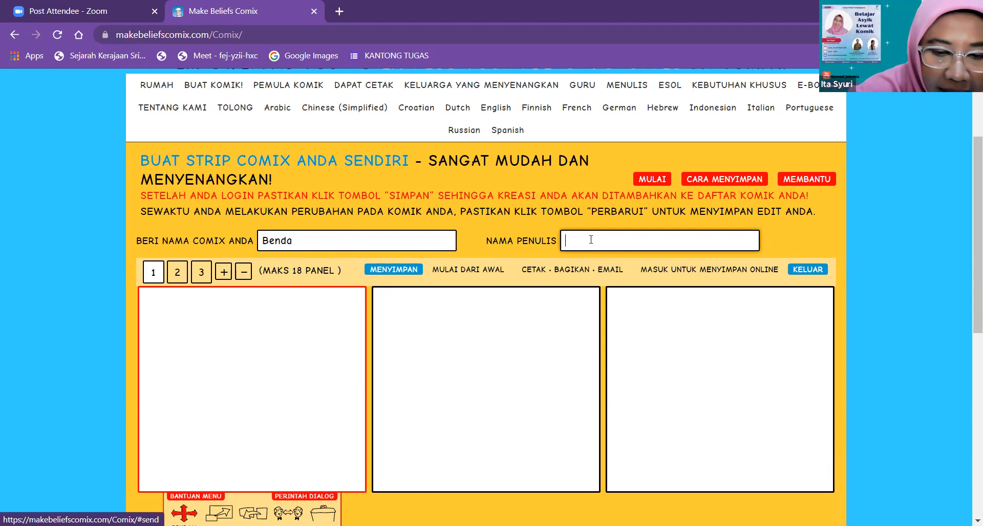
type("Ita S")
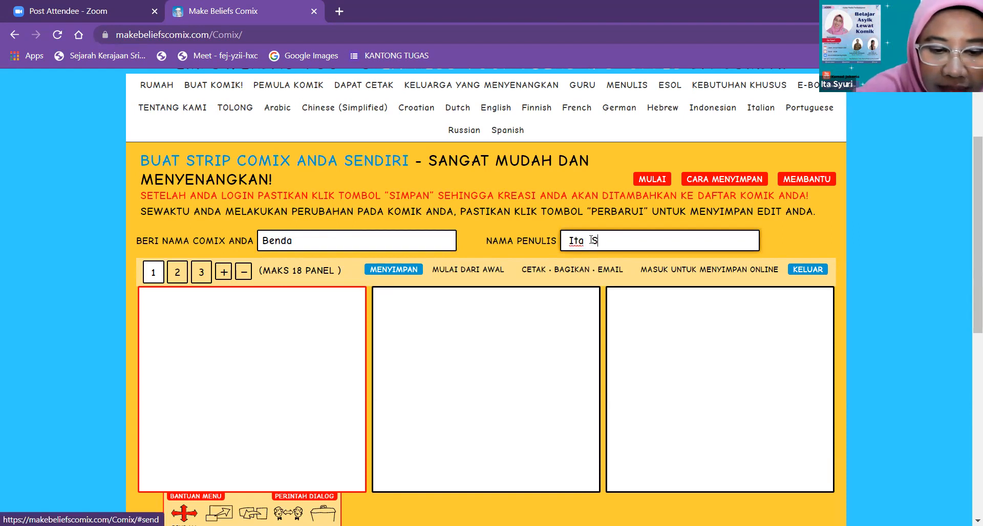
type("yuri")
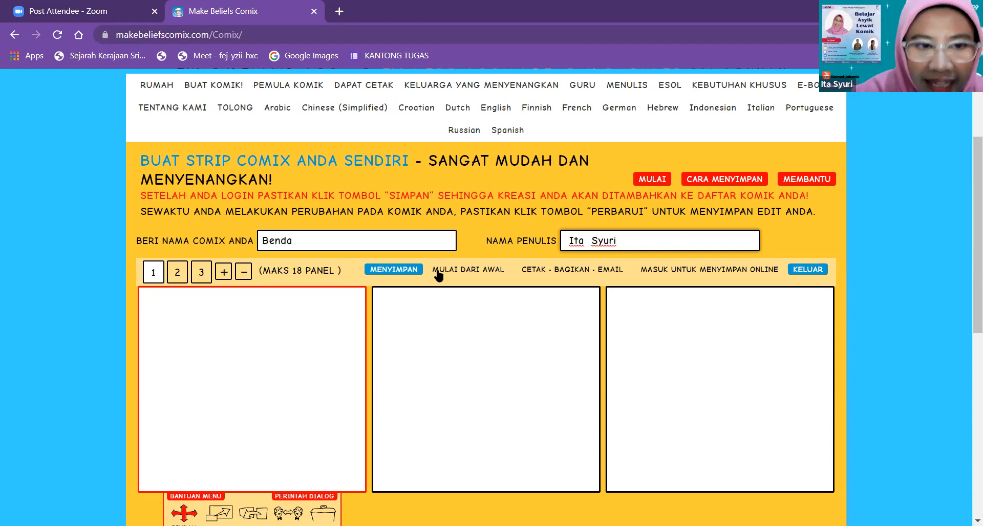
Add a fourth and a fifth panel to the strip, and permanently delete the fifth one.
left_click(224, 273)
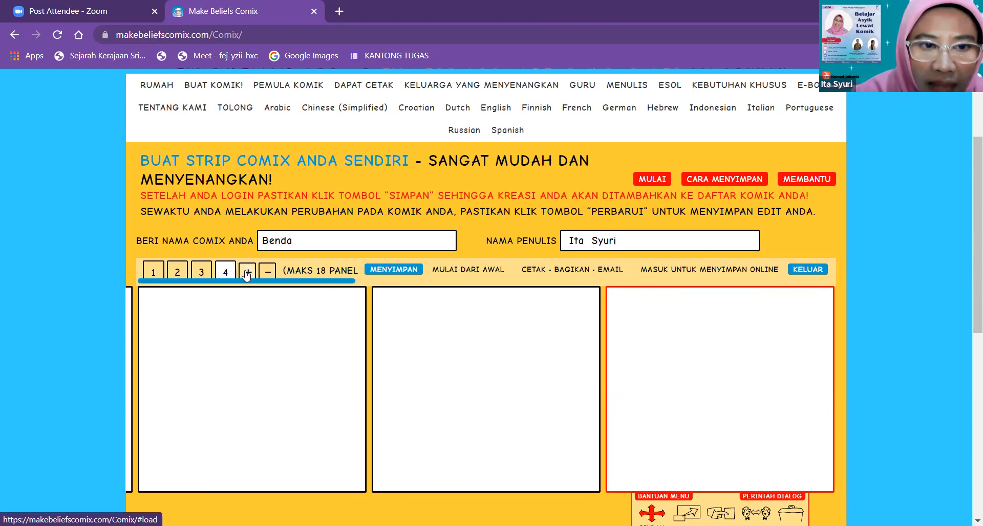
left_click(246, 274)
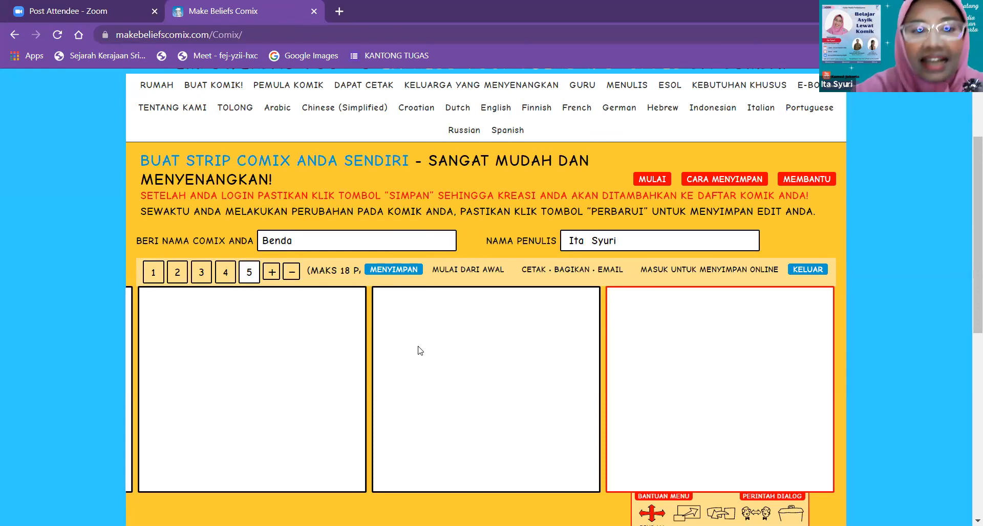
left_click(291, 275)
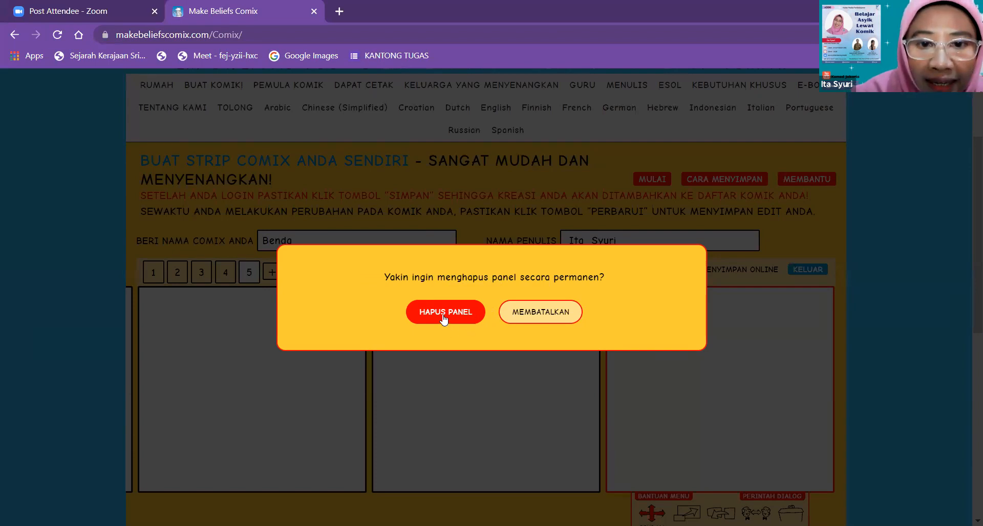
left_click(440, 315)
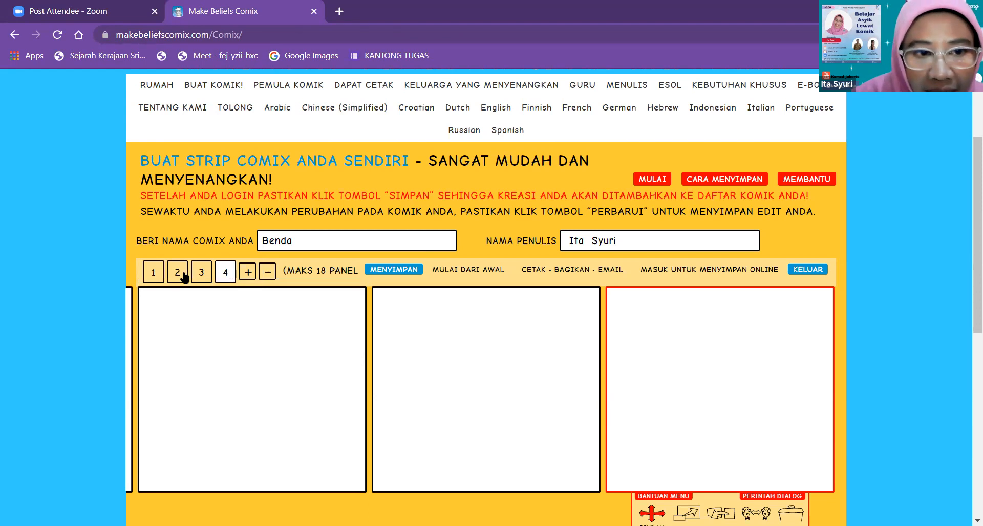
Switch back and forth between panels 1 and 3, finishing with panel 1 as the active panel.
left_click(153, 274)
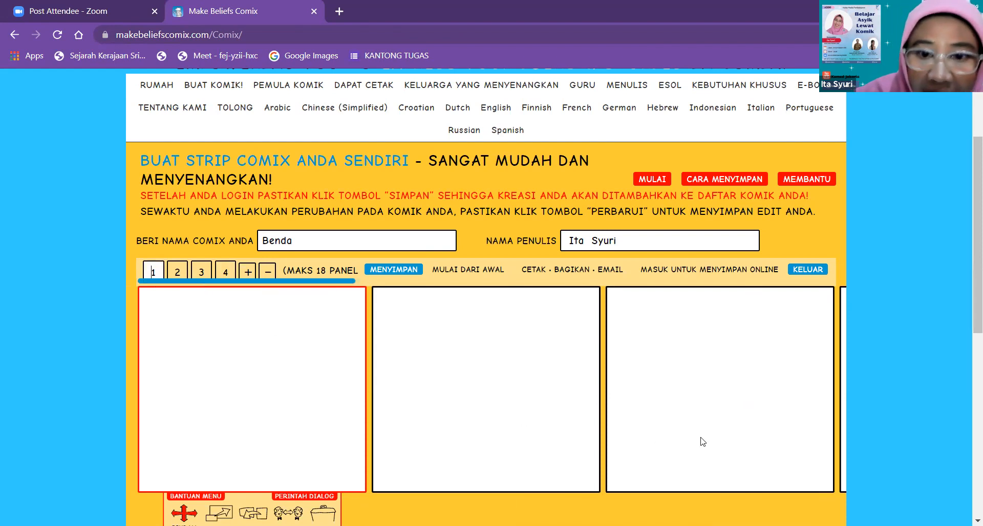
left_click(204, 272)
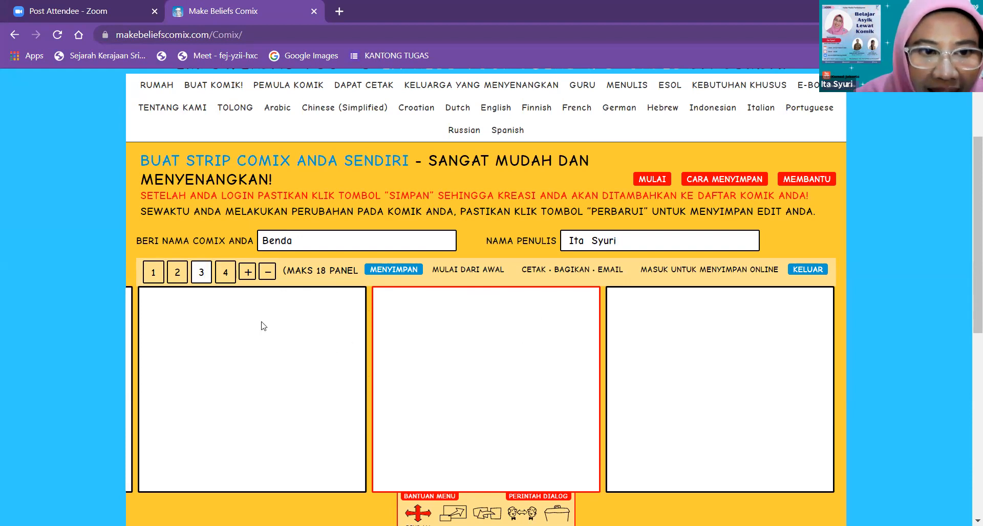
left_click(152, 275)
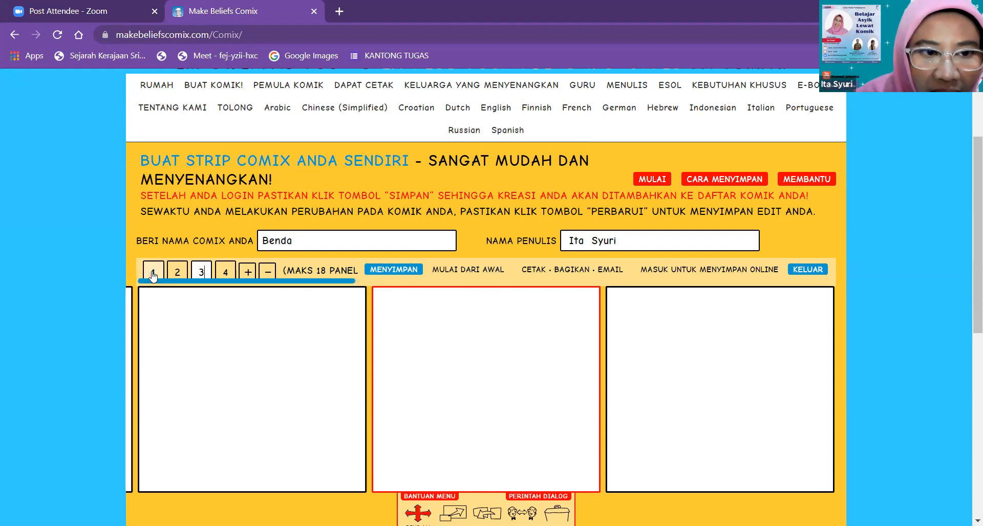
left_click(203, 274)
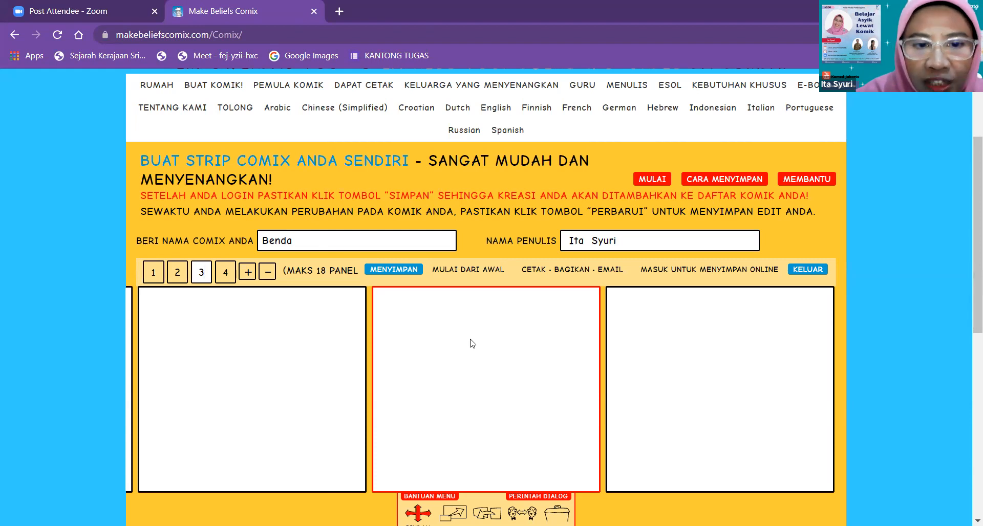
left_click(155, 275)
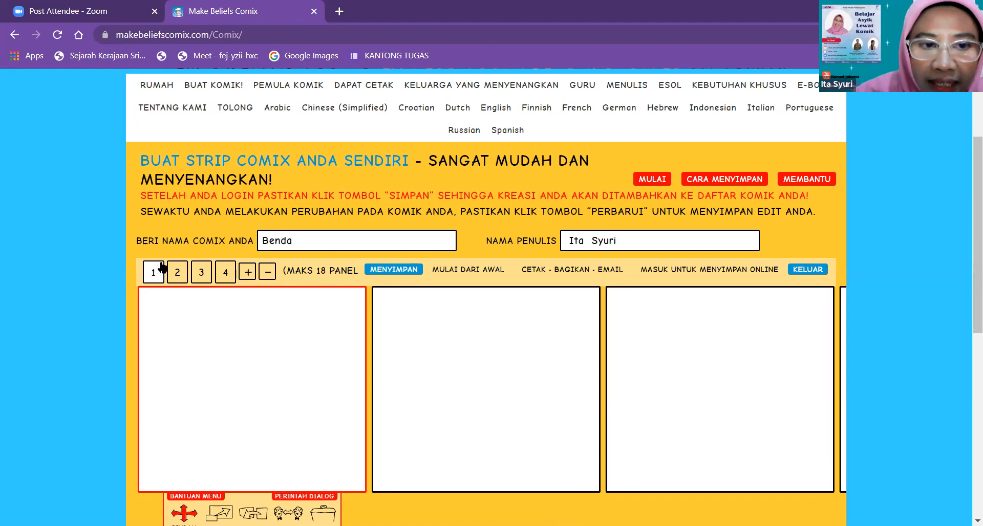
scroll(193, 340, "down", 1)
scroll(193, 341, "down", 3)
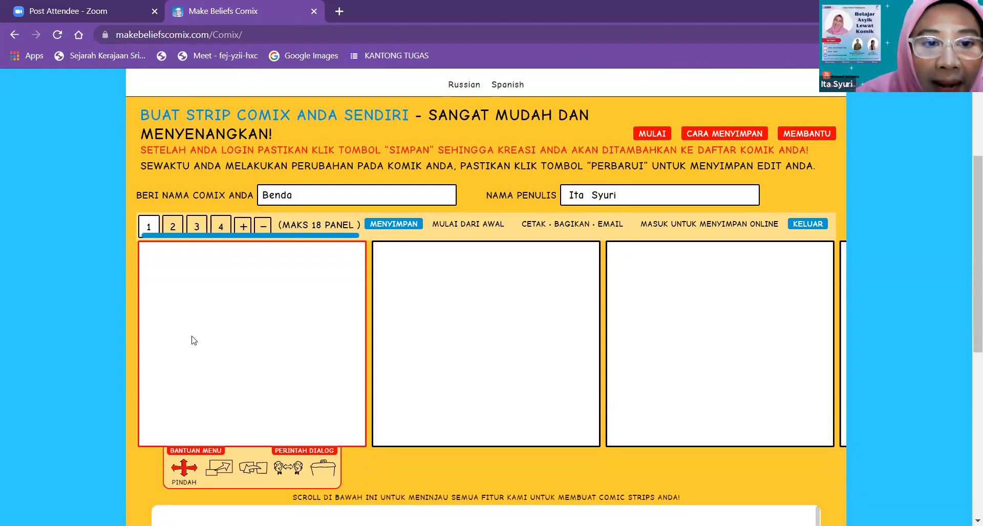
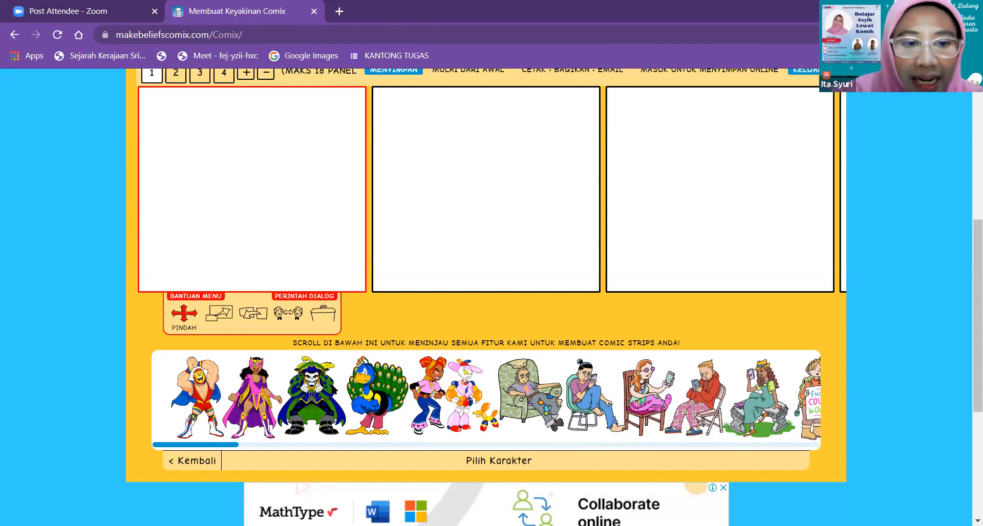
Examine the available poses of the masked wrestler and of the man in the green armchair, returning to the character list.
left_click(201, 398)
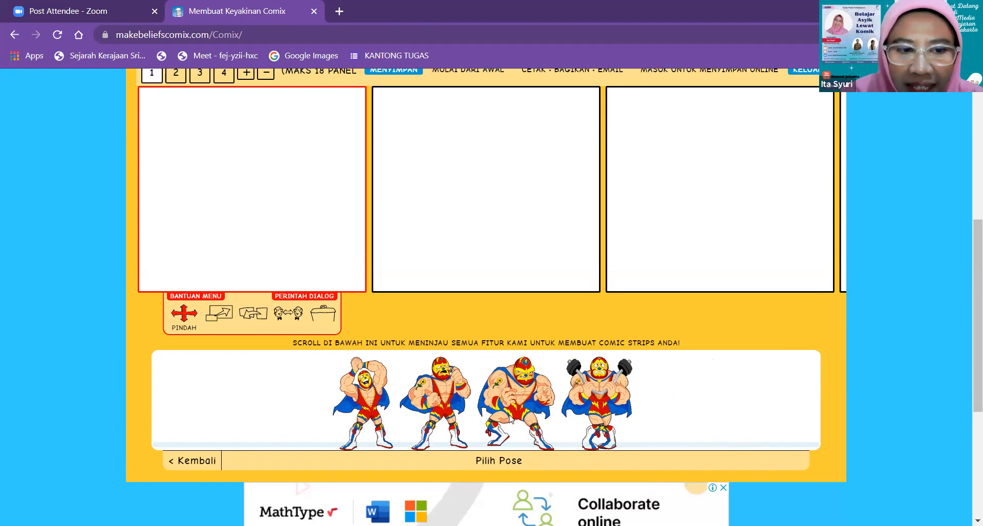
left_click(173, 464)
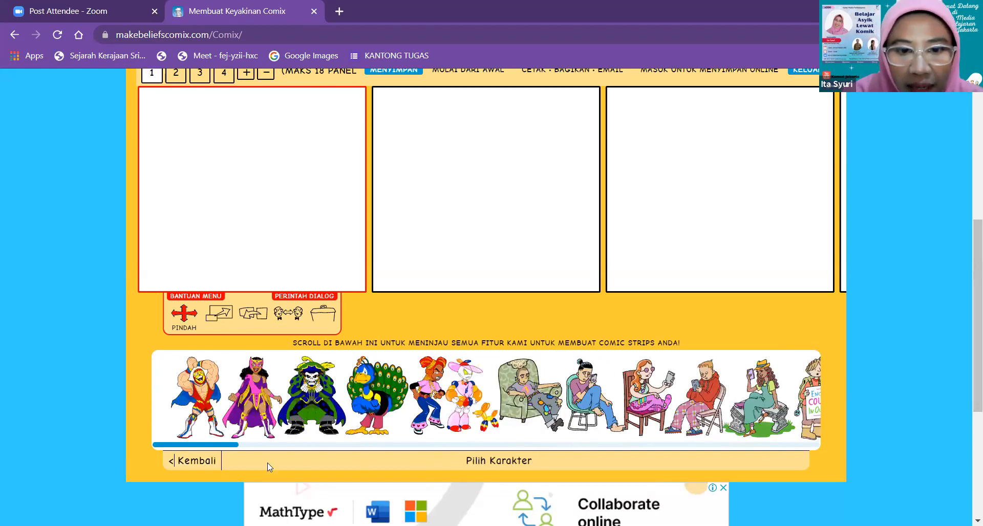
left_click_drag(207, 449, 241, 445)
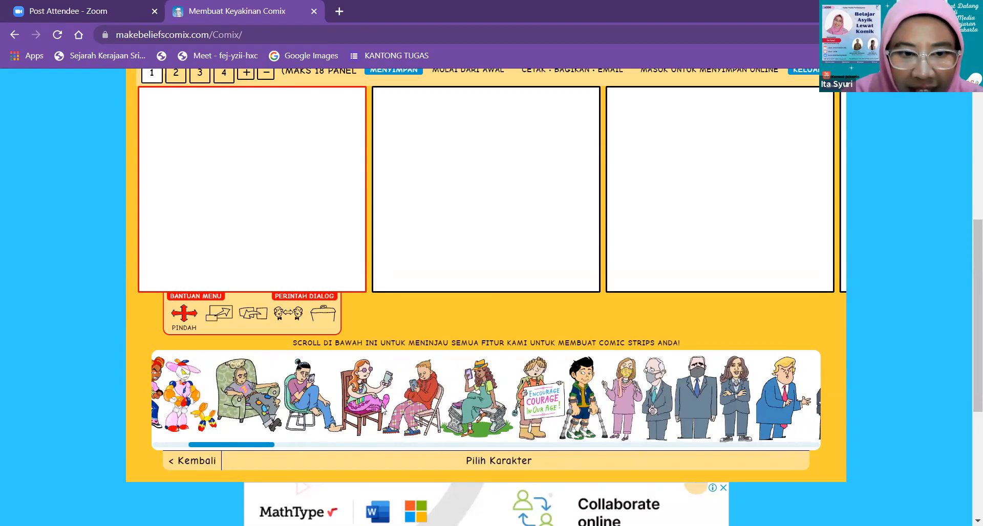
left_click(251, 390)
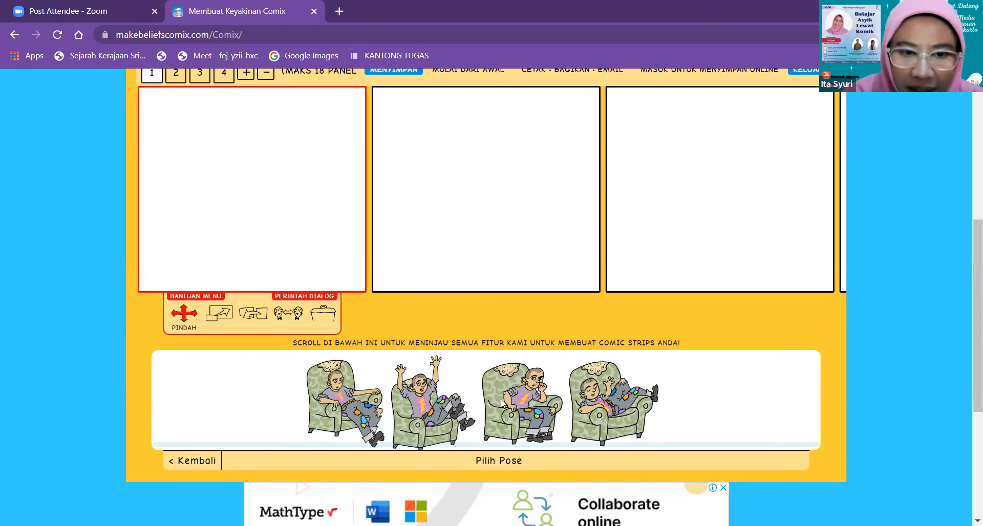
left_click(181, 461)
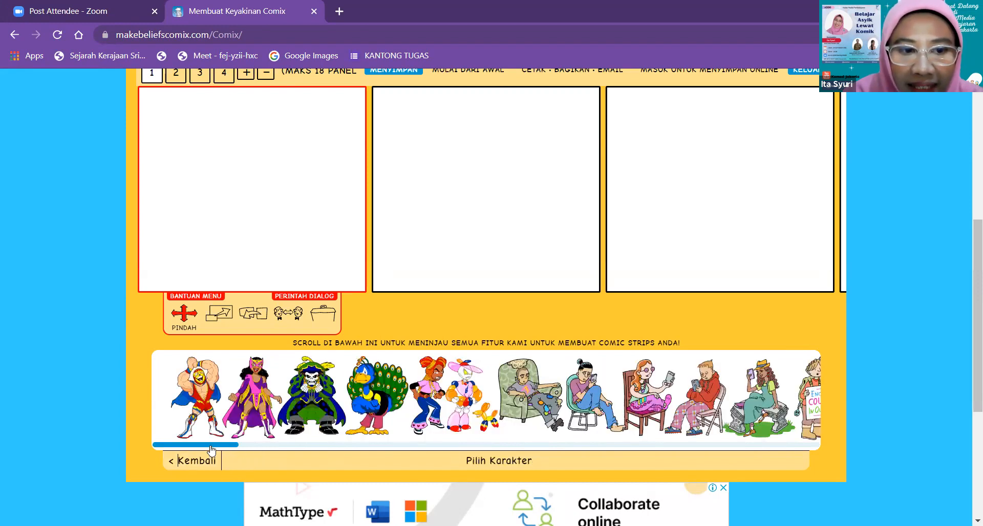
Place the woman in the orange sweater and plaid skirt in panel 1, using her book-holding pose.
left_click_drag(211, 451, 330, 449)
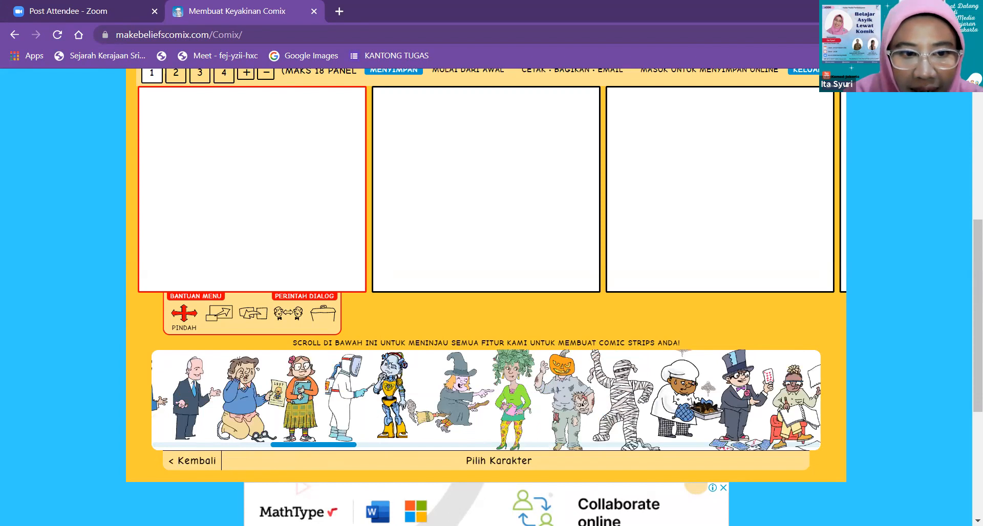
left_click(303, 394)
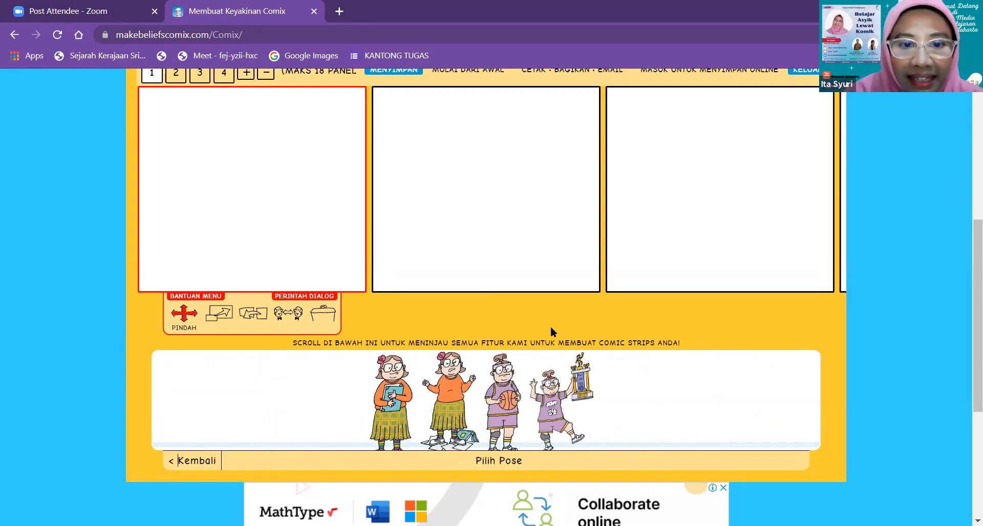
left_click(387, 375)
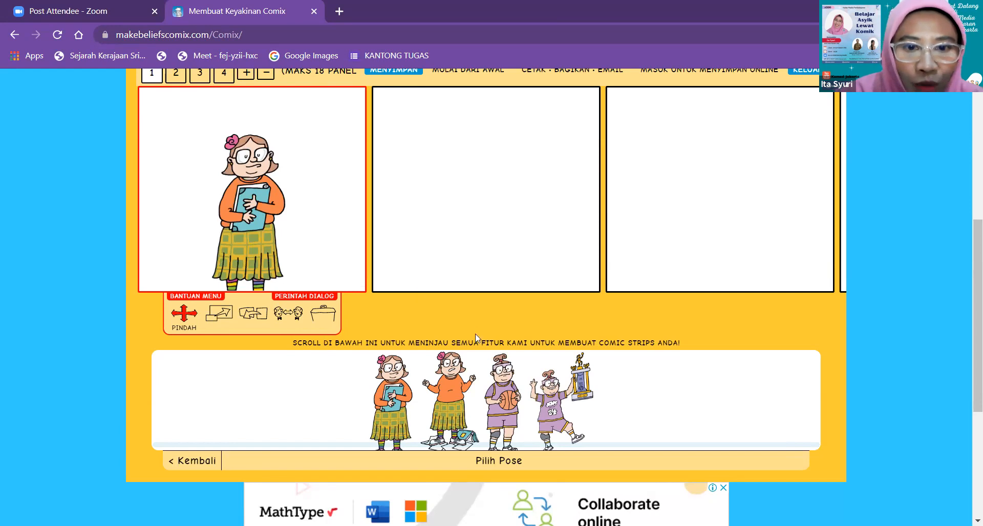
Add the same woman's trophy-holding and dropped-book poses to panel 1, and delete the dropped-book figure.
left_click(555, 402)
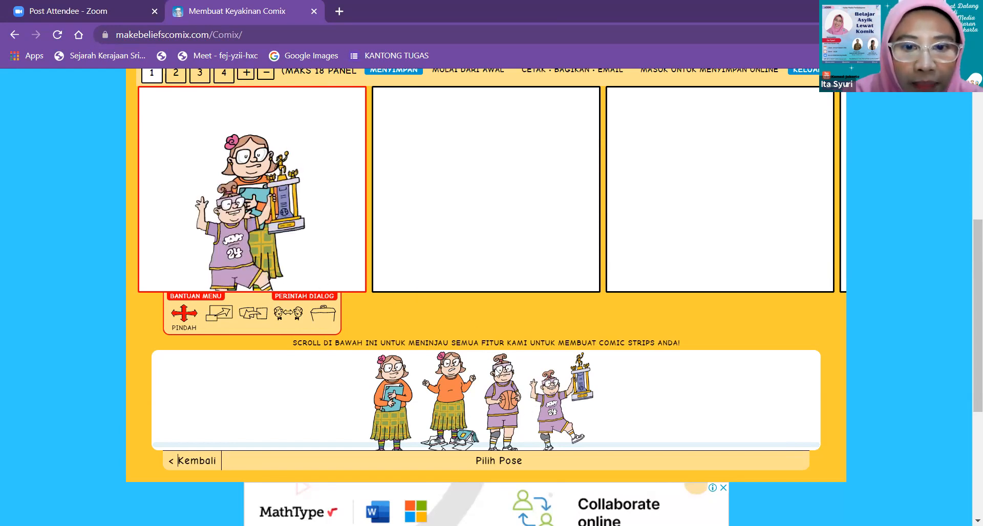
left_click(447, 395)
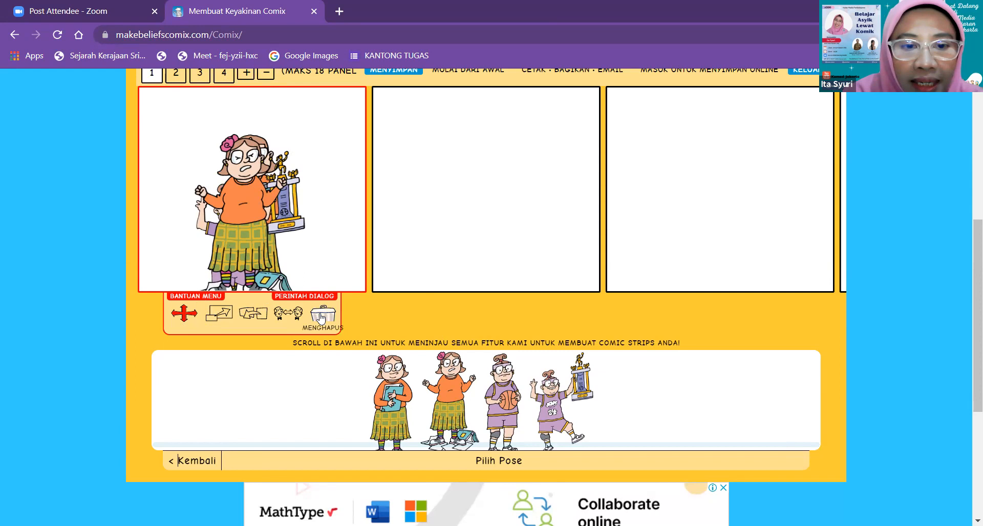
left_click(321, 318)
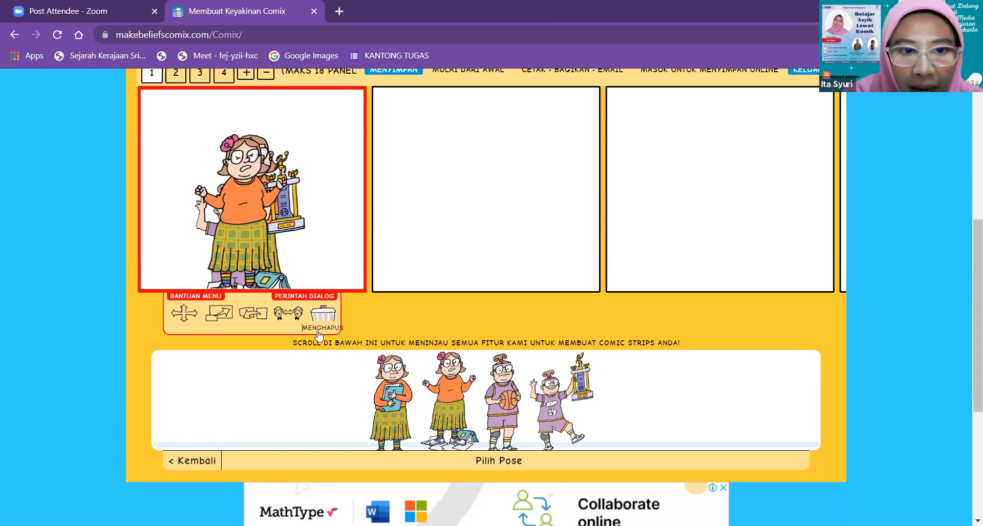
left_click(239, 205)
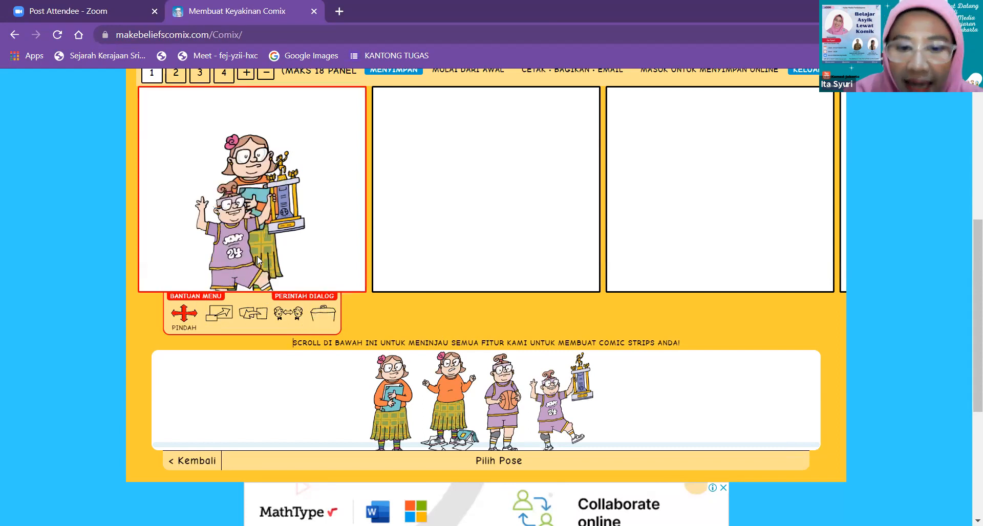
Try moving the trophy-holding figure up and swapping which figure is in front in panel 1, and delete the trophy-holding figure.
left_click_drag(233, 225, 233, 192)
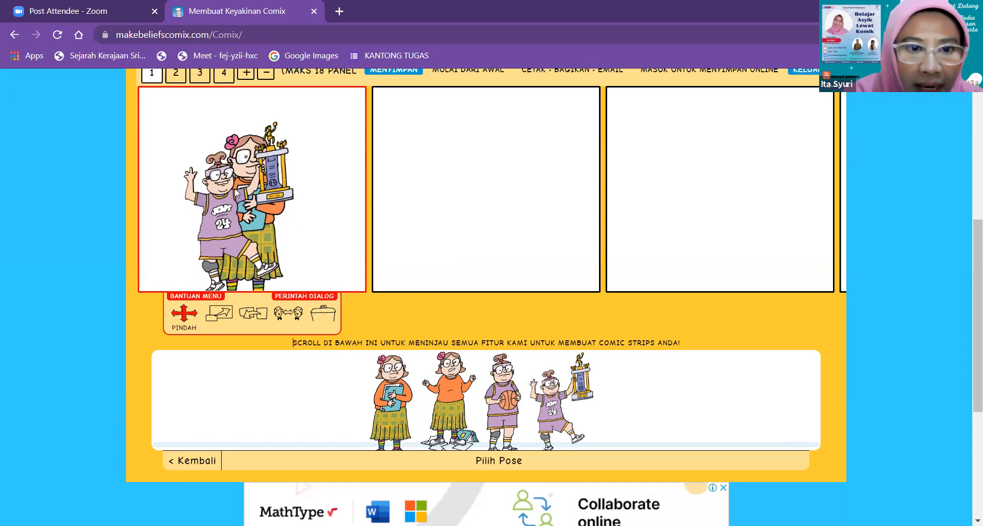
left_click(258, 314)
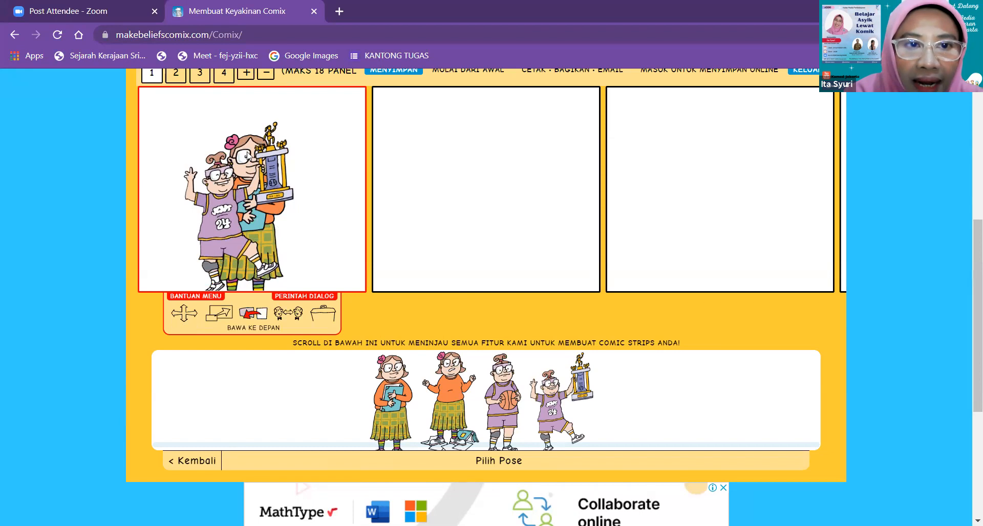
left_click(248, 156)
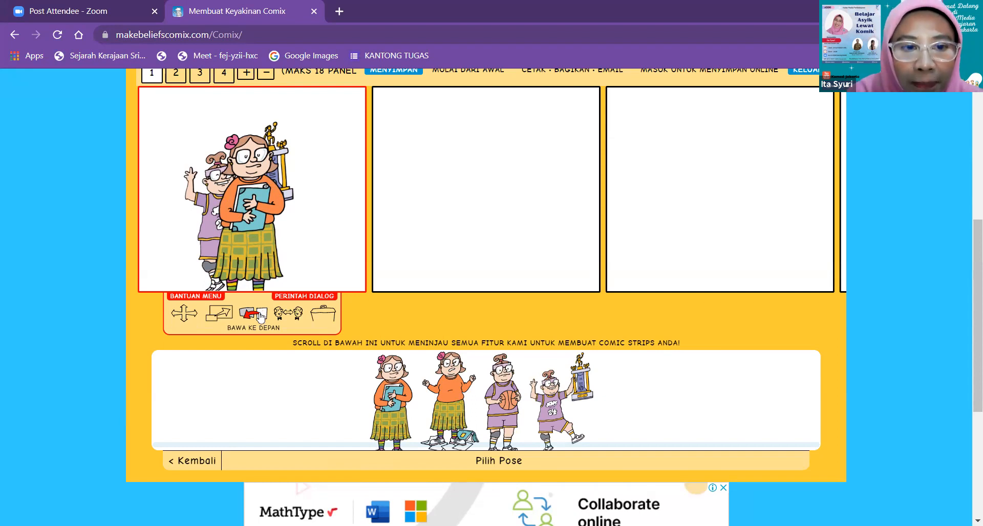
left_click(217, 178)
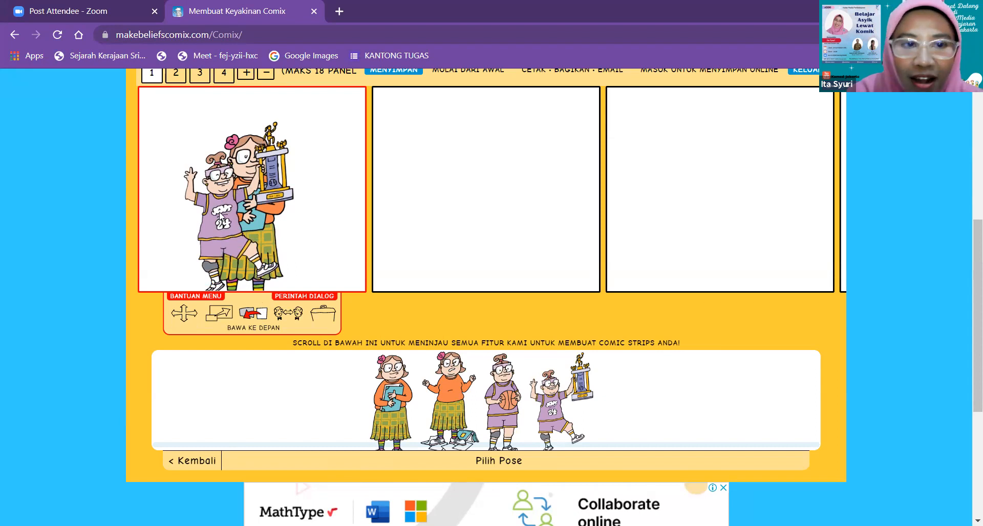
left_click(323, 320)
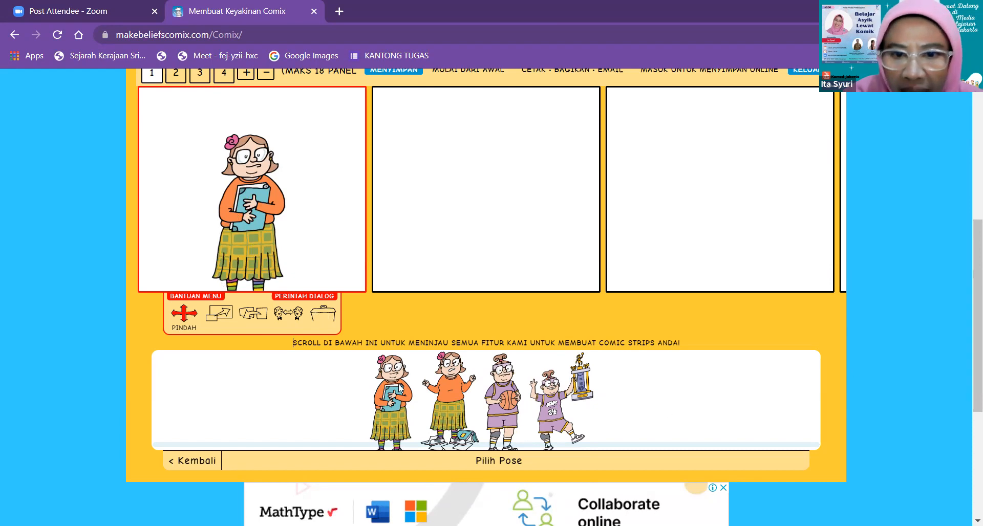
Place the top-hatted magician in panel 1 using his card-holding pose, and delete the woman in the orange sweater.
left_click(193, 463)
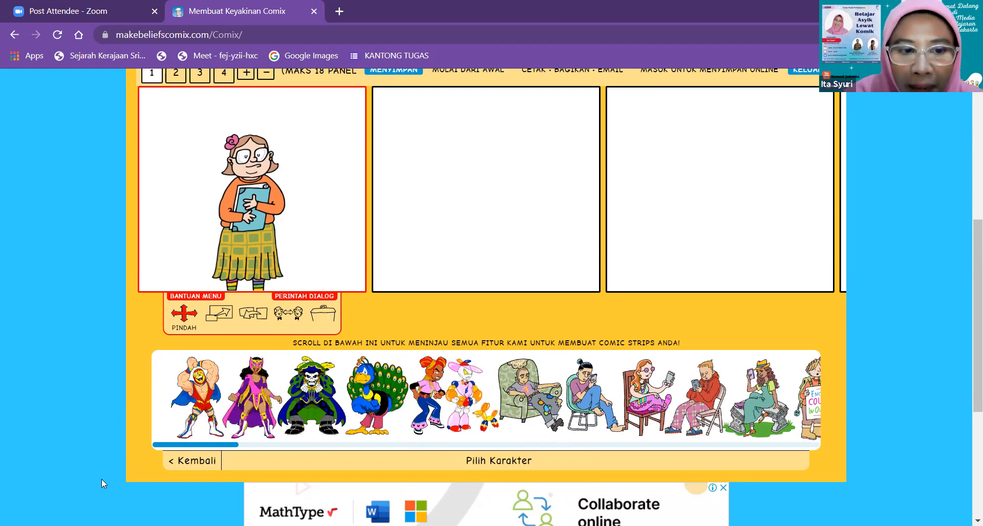
left_click(350, 448)
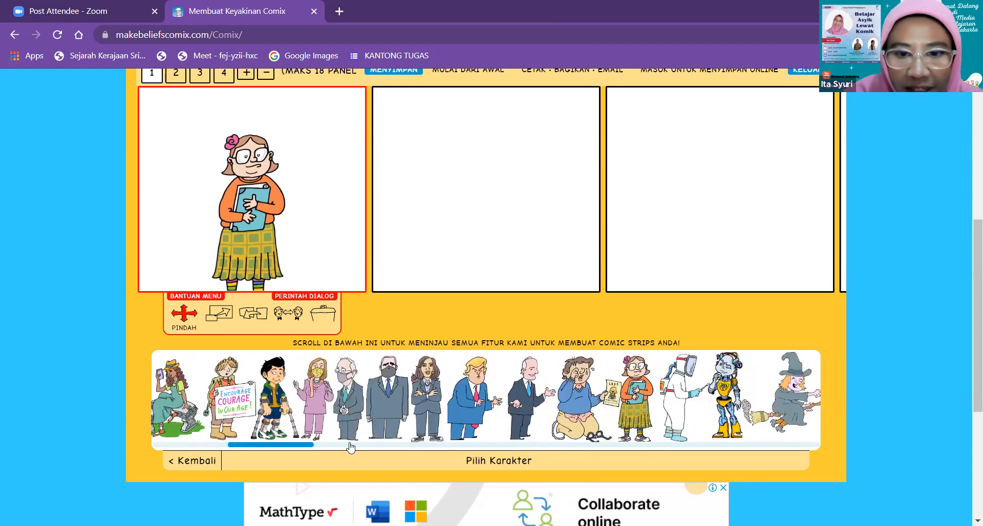
left_click_drag(363, 448, 380, 448)
left_click(395, 445)
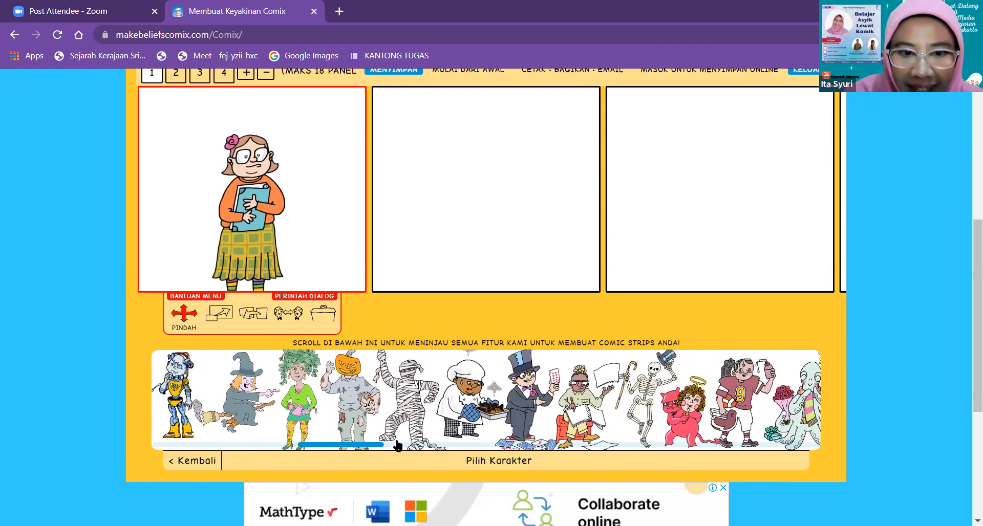
scroll(489, 380, "right", 1)
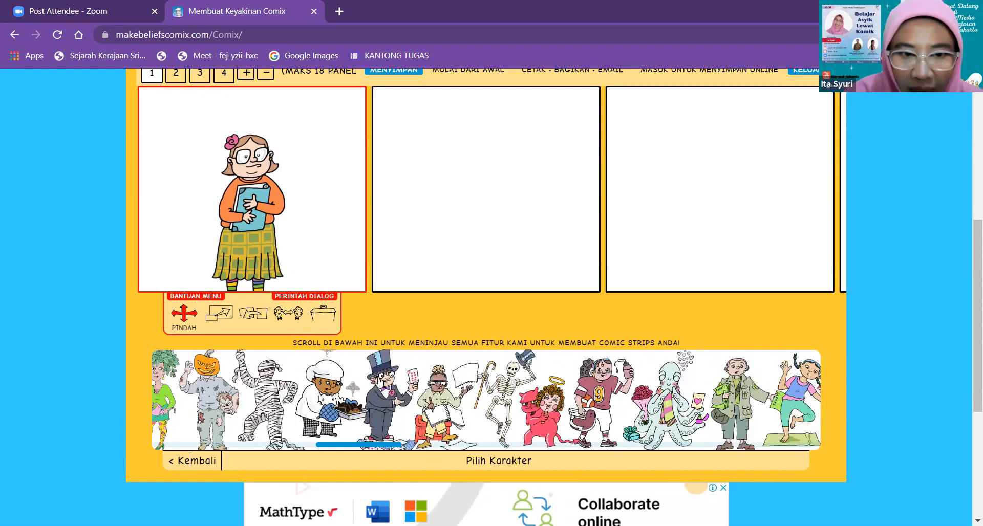
left_click(384, 392)
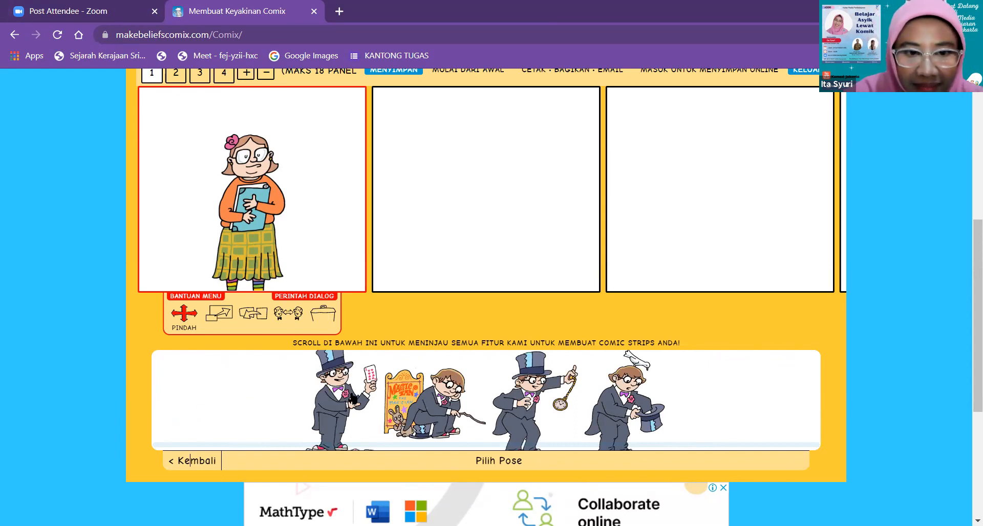
left_click(353, 399)
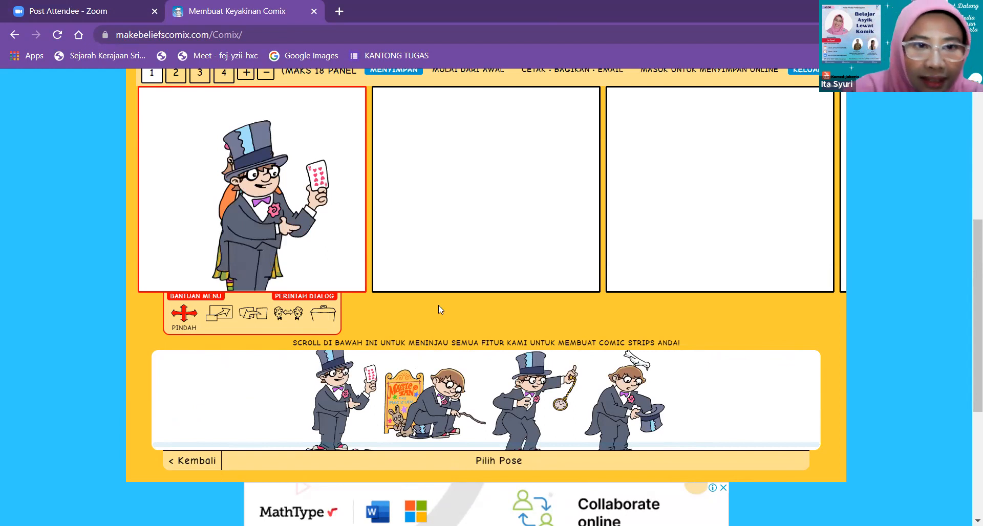
left_click(323, 313)
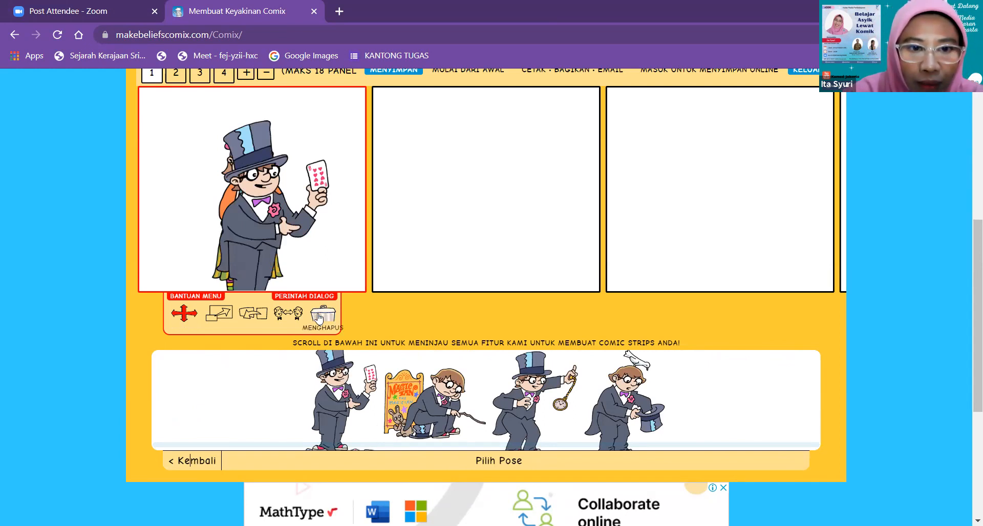
left_click(226, 199)
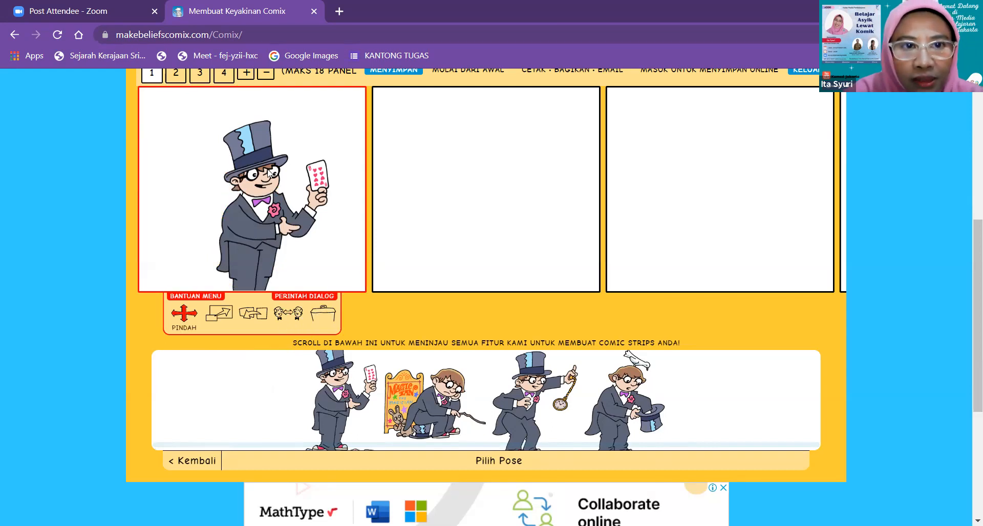
Shrink the magician slightly and move him to the left side of panel 1, with the cards at his feet inside the frame.
left_click(227, 318)
left_click(253, 237)
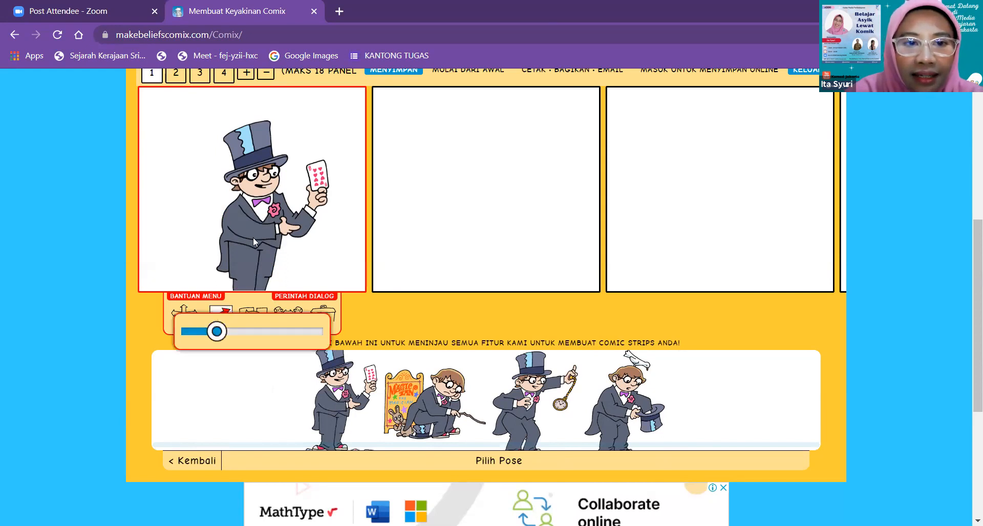
mouse_move(217, 332)
left_mouse_down()
mouse_move(311, 333)
mouse_move(214, 334)
left_mouse_up()
left_click_drag(197, 334, 211, 311)
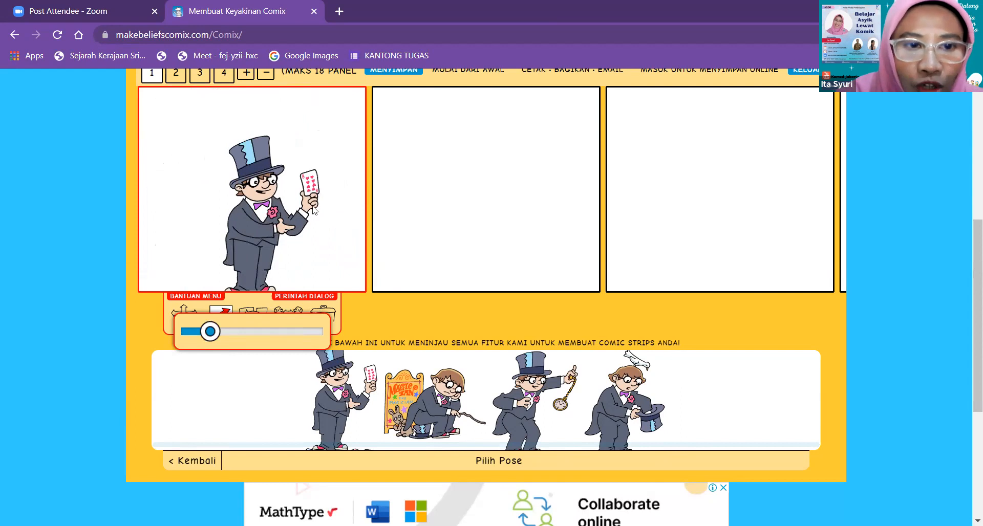
left_click(187, 401)
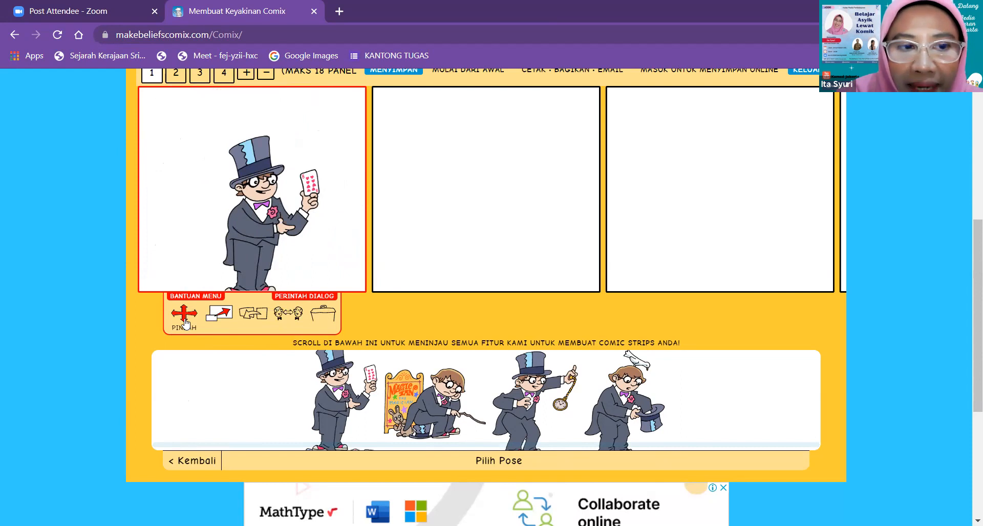
left_click_drag(258, 247, 191, 212)
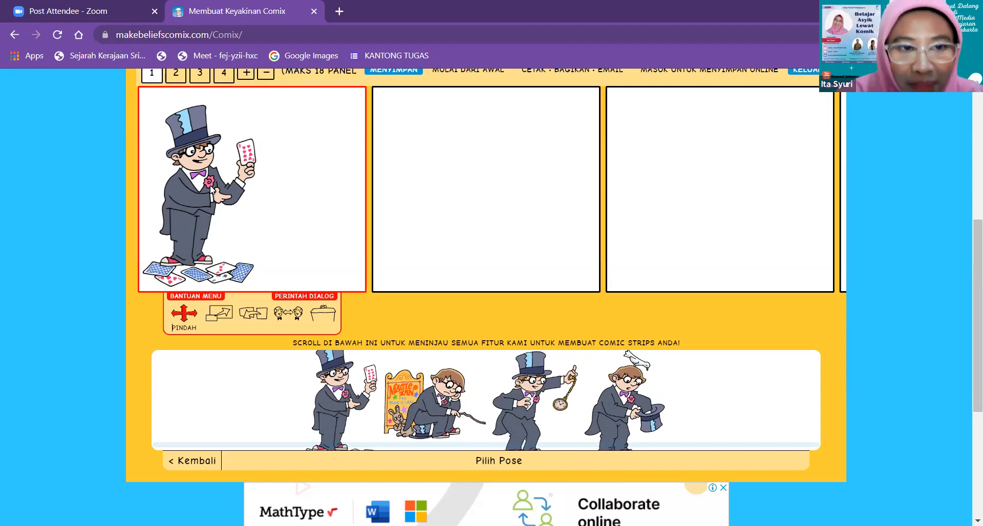
Try flipping the magician to face left and moving him to the right side of panel 1.
scroll(228, 163, "up", 4)
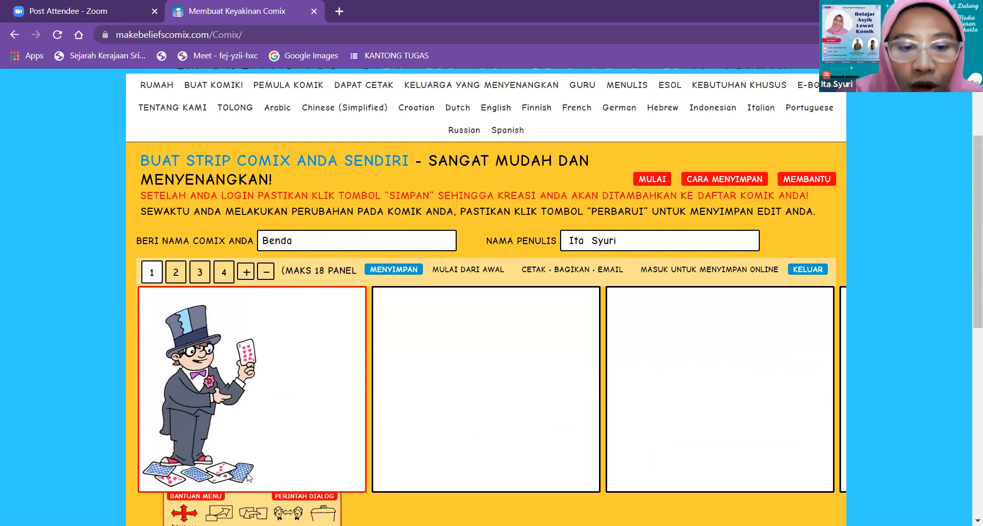
scroll(248, 476, "down", 3)
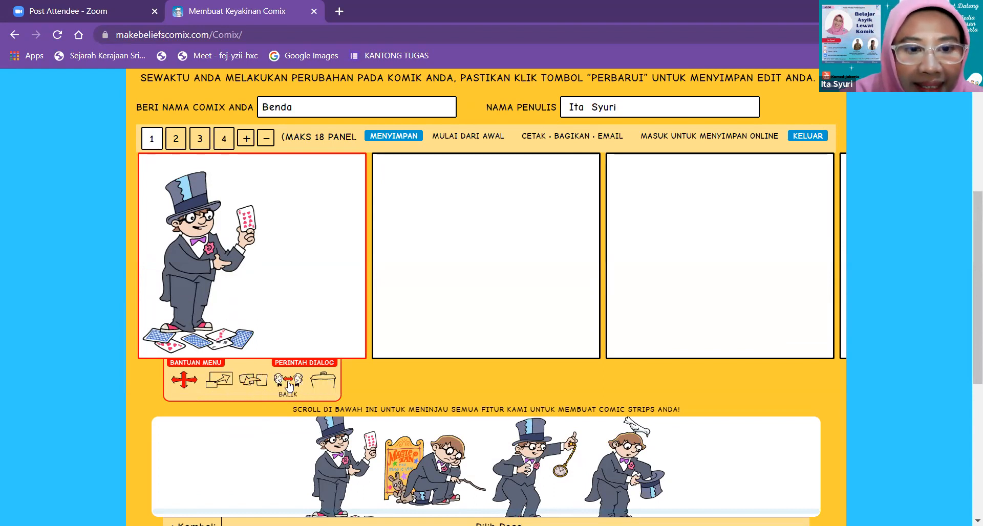
left_click(200, 236)
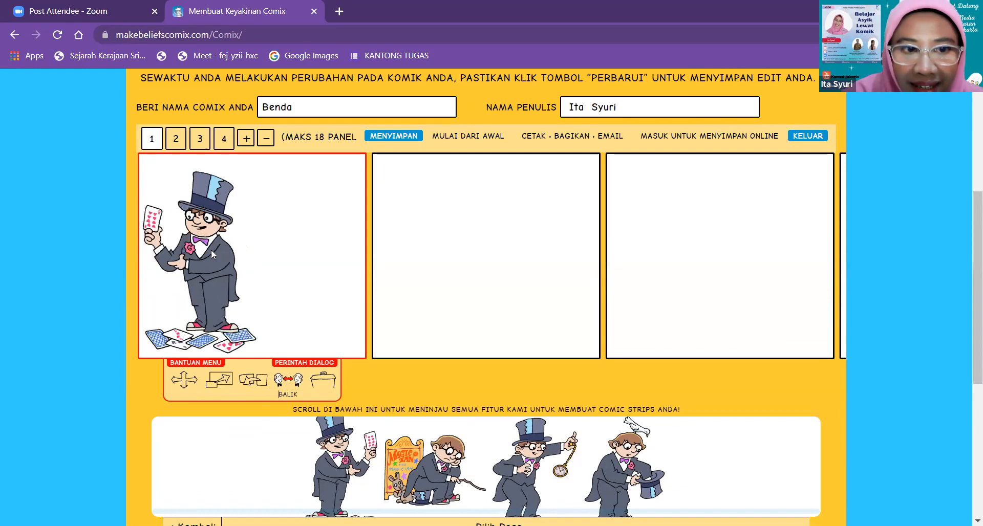
left_click(213, 363)
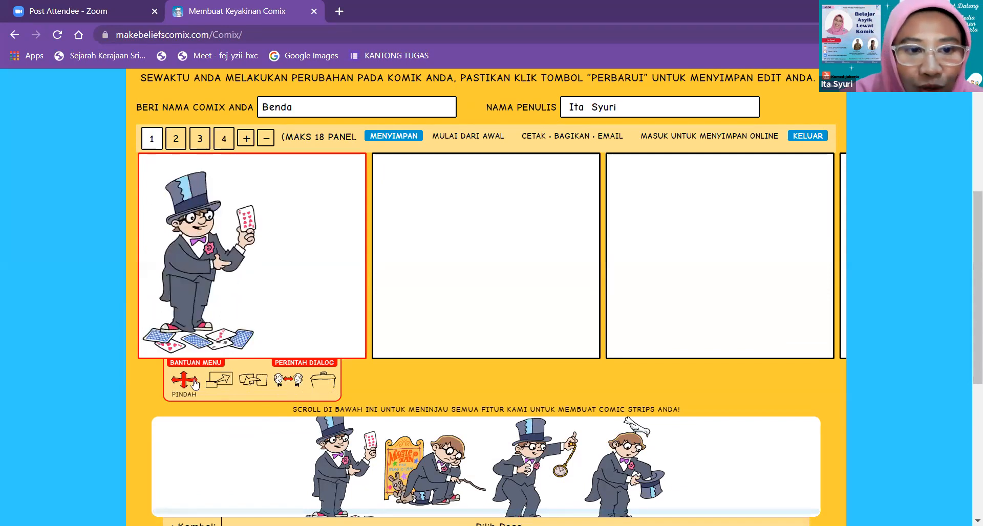
left_click(271, 392)
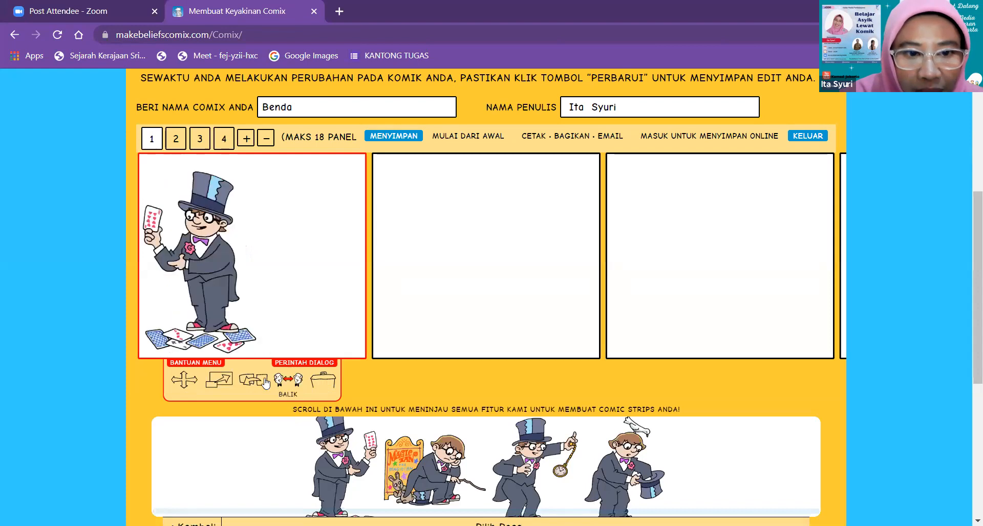
left_click(184, 380)
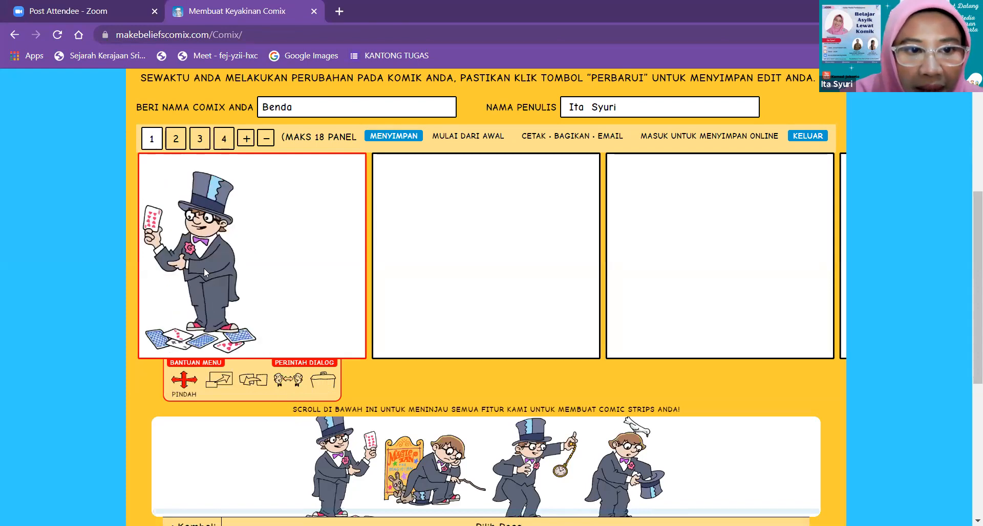
left_click_drag(221, 263, 313, 265)
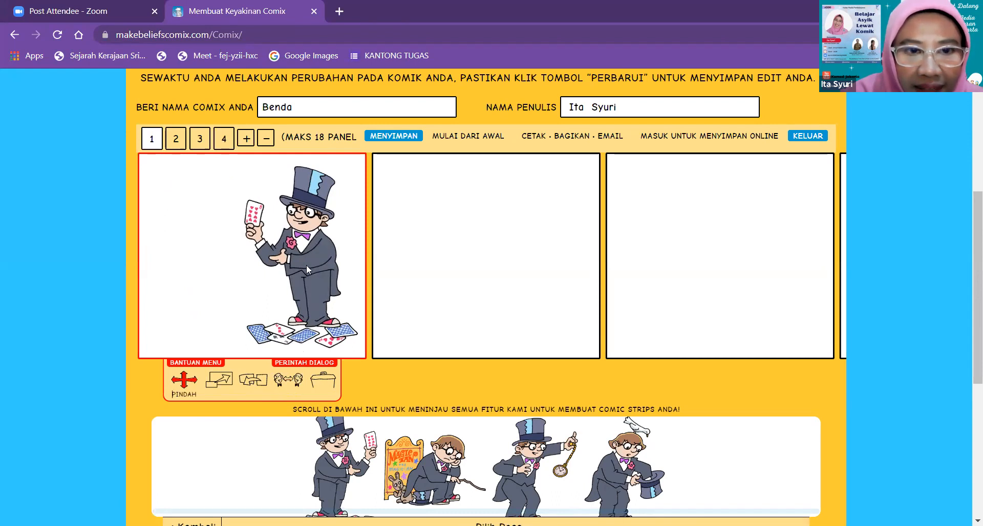
Flip the magician to face right, return him to the left side of panel 1, and nudge him slightly upward.
left_click(287, 385)
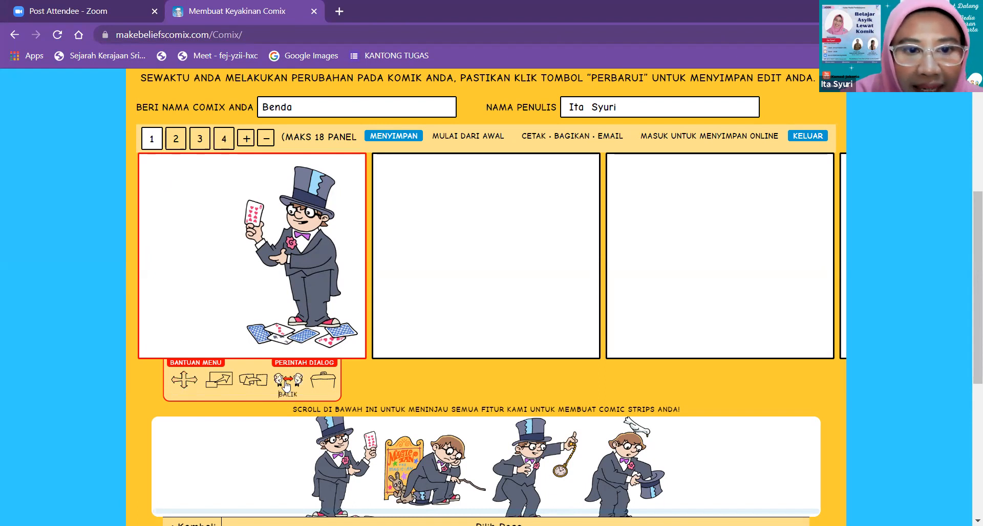
left_click(306, 266)
left_click(183, 382)
left_click_drag(249, 277, 186, 274)
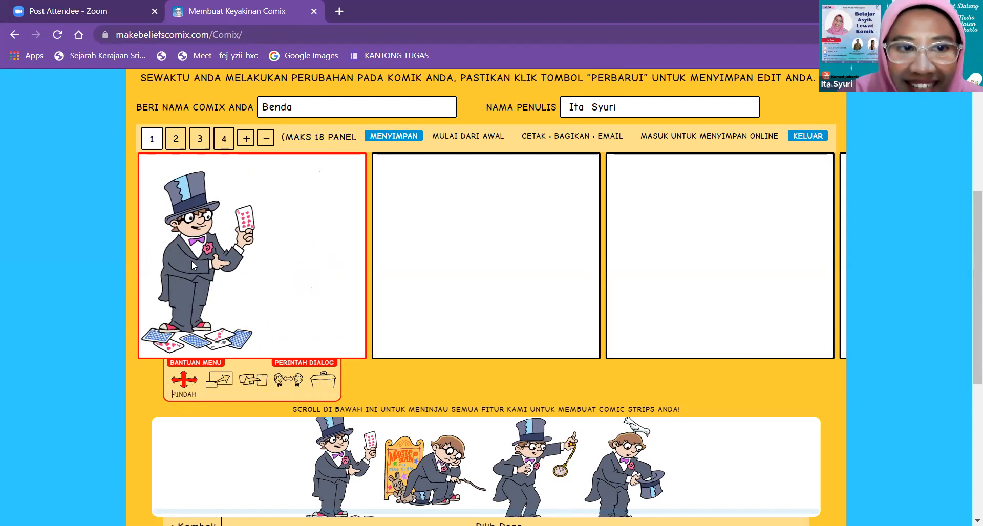
left_click_drag(191, 260, 191, 251)
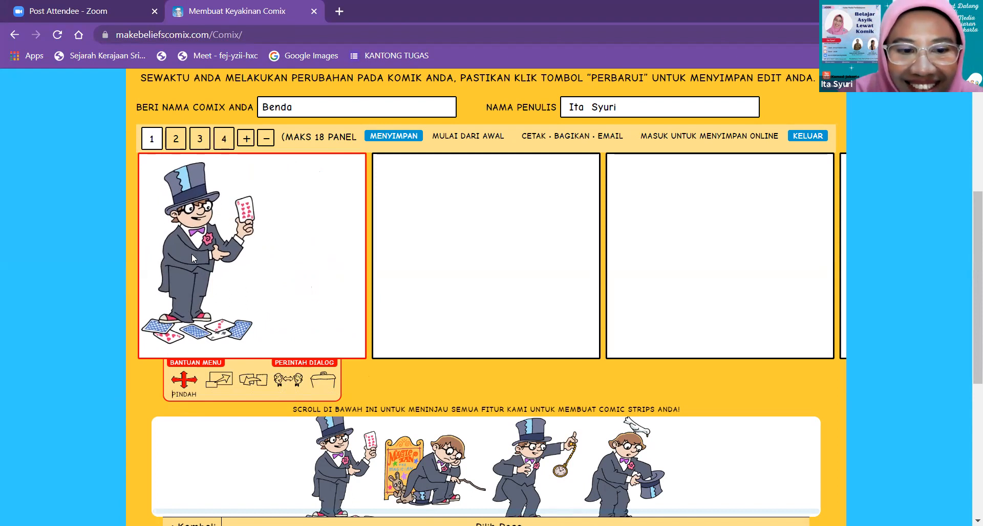
Add the "SUDDENLY..." prompt from the balloons and prompts collection to panel 1 and place it in the panel's upper-right corner.
scroll(215, 424, "down", 3)
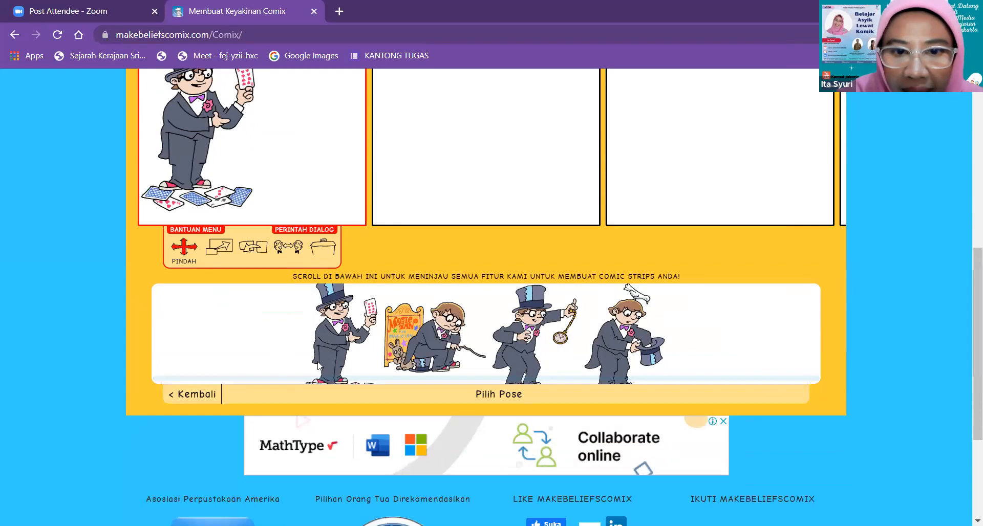
left_click(189, 395)
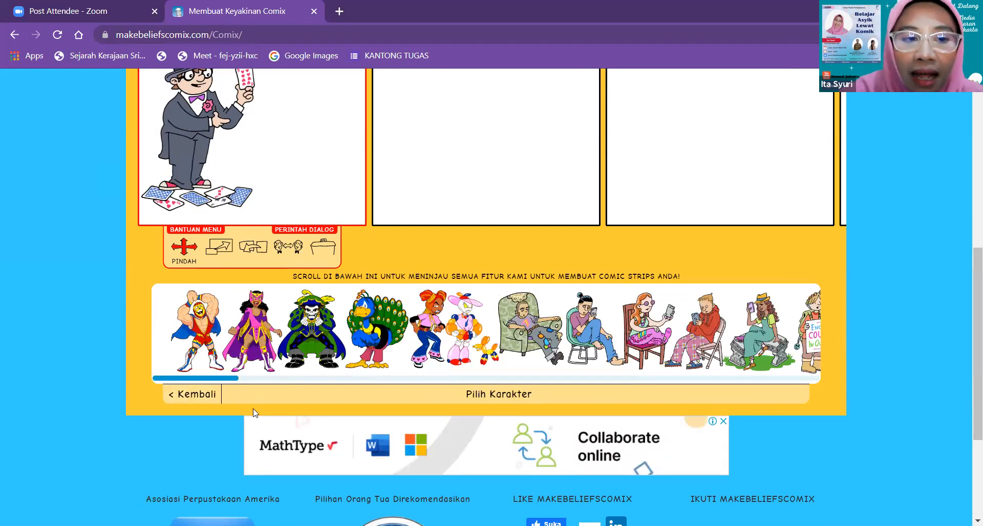
left_click(192, 395)
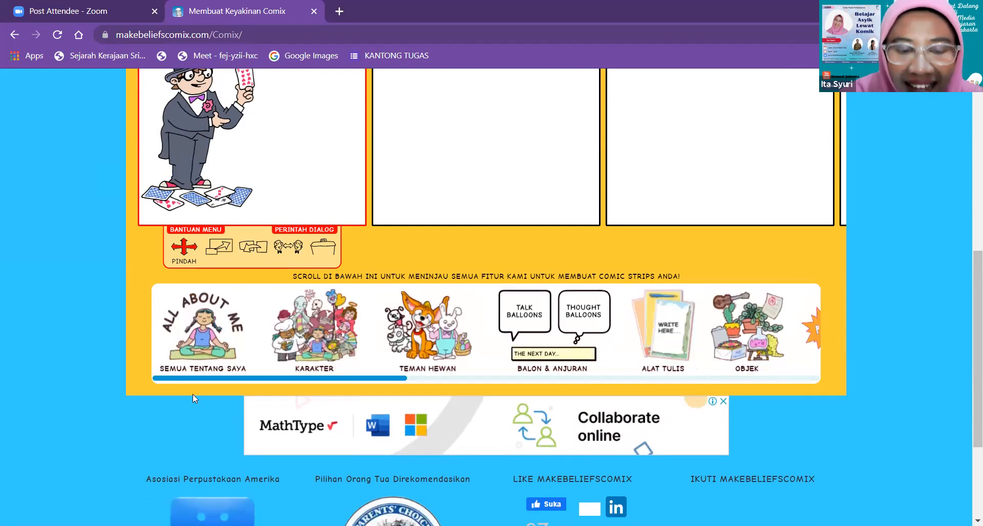
left_click(538, 328)
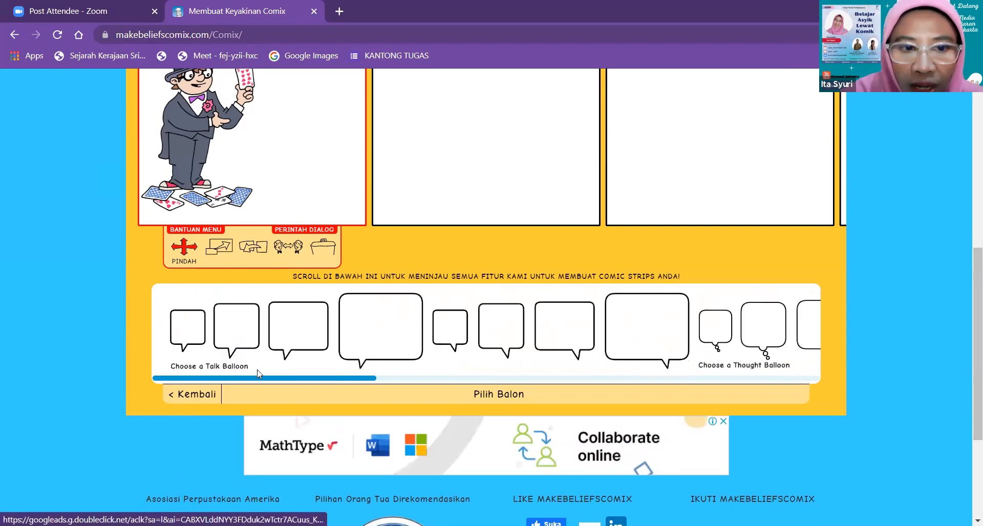
left_click_drag(262, 378, 653, 394)
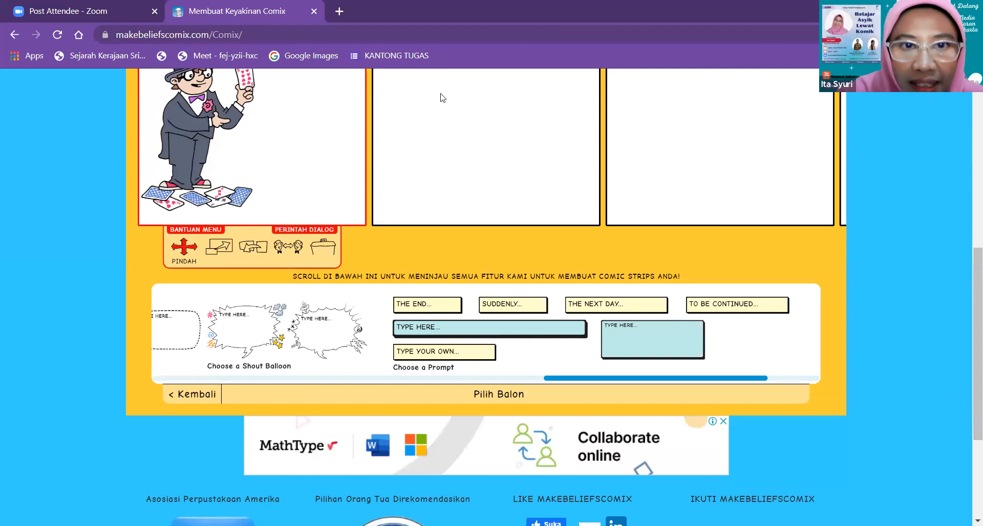
scroll(440, 98, "up", 1)
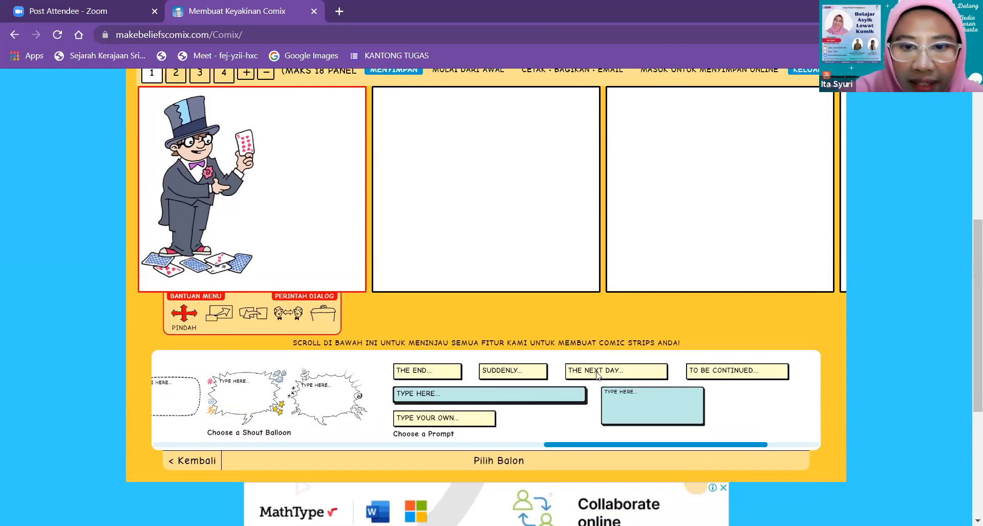
left_click(530, 375)
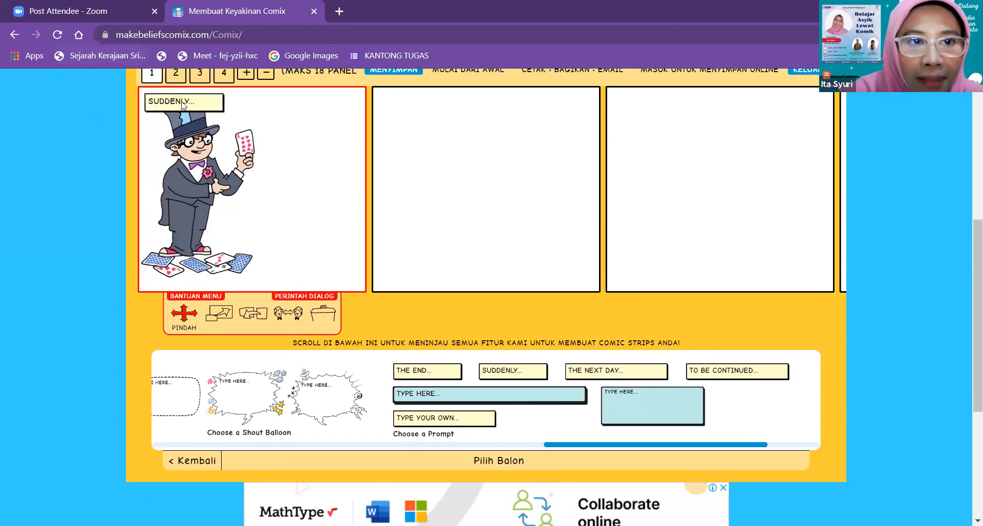
left_click_drag(207, 101, 324, 101)
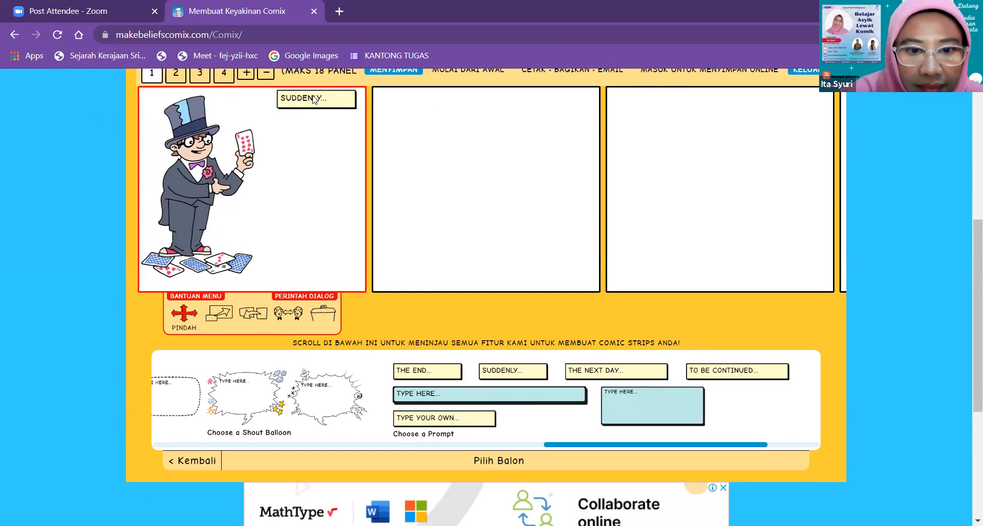
right_click(306, 101)
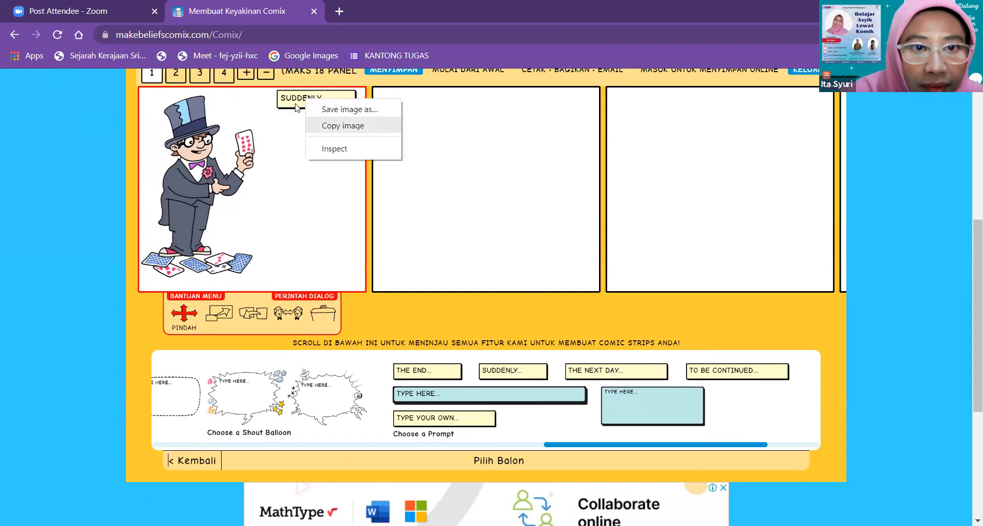
left_click(295, 123)
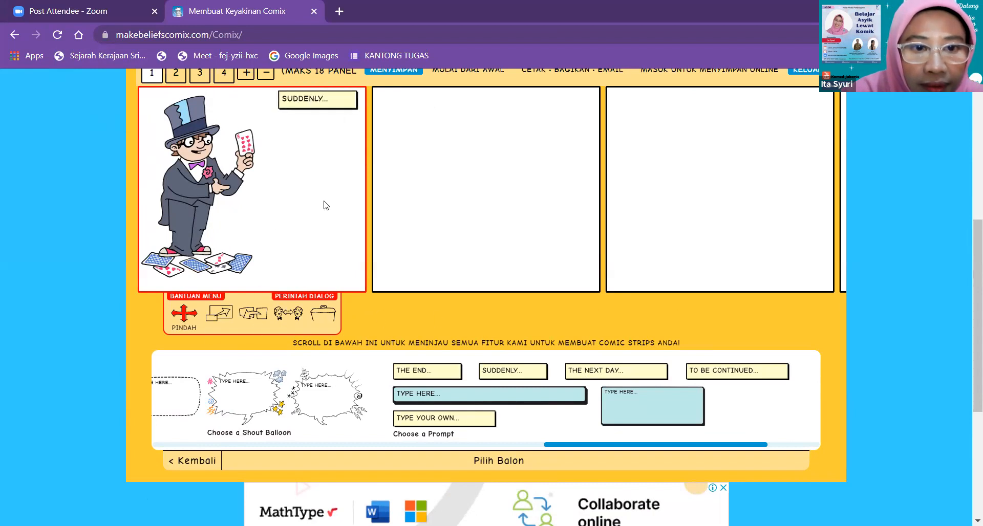
Replace the "SUDDENLY..." prompt in panel 1 with a "TYPE YOUR OWN..." prompt placed in the panel's upper-right area.
left_click(323, 313)
scroll(573, 422, "right", 2)
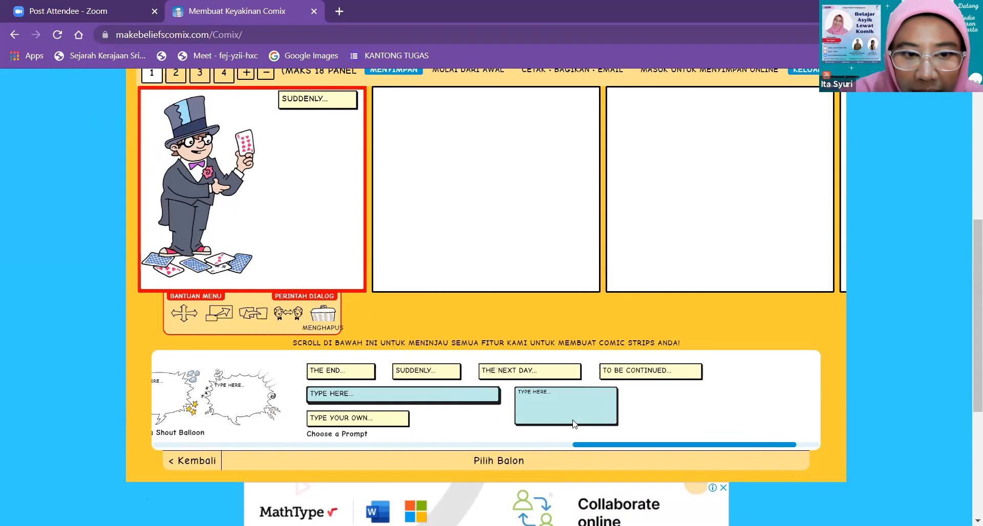
left_click(352, 423)
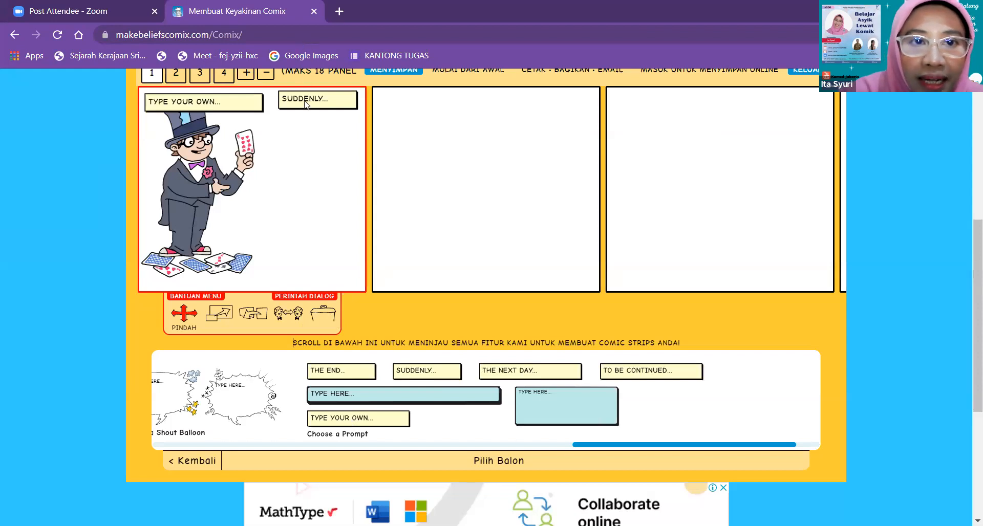
left_click(323, 316)
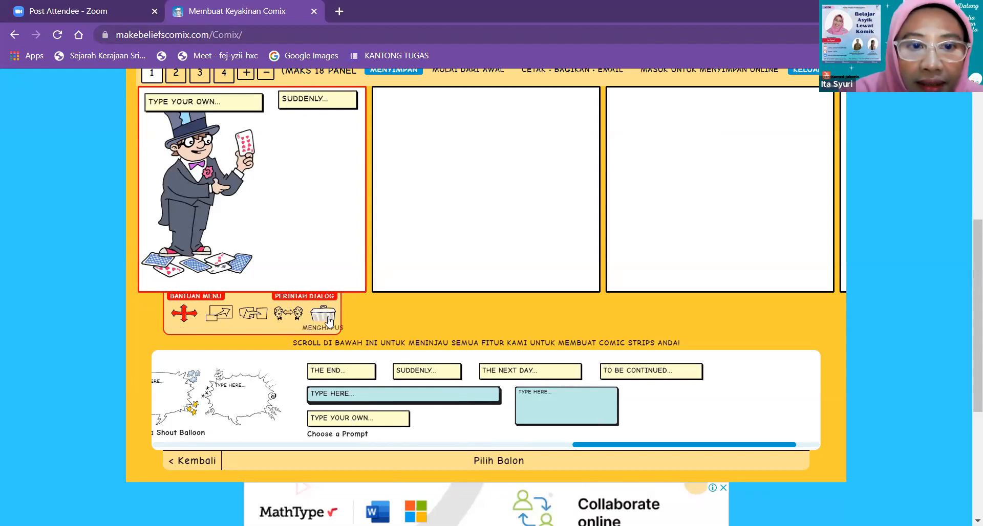
left_click(328, 102)
left_click_drag(196, 105, 285, 105)
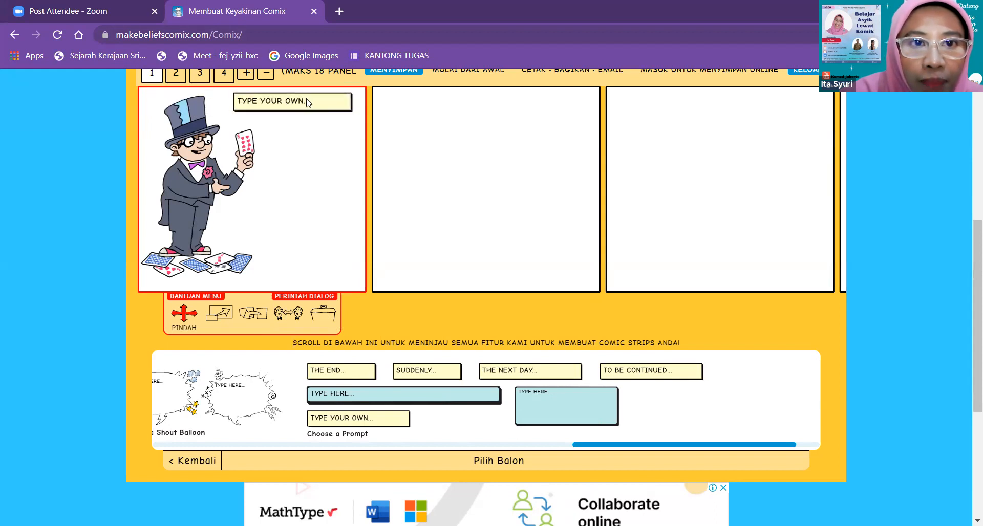
Set the text of the custom prompt in panel 1 to "Pada suatu hari...".
left_click(307, 101)
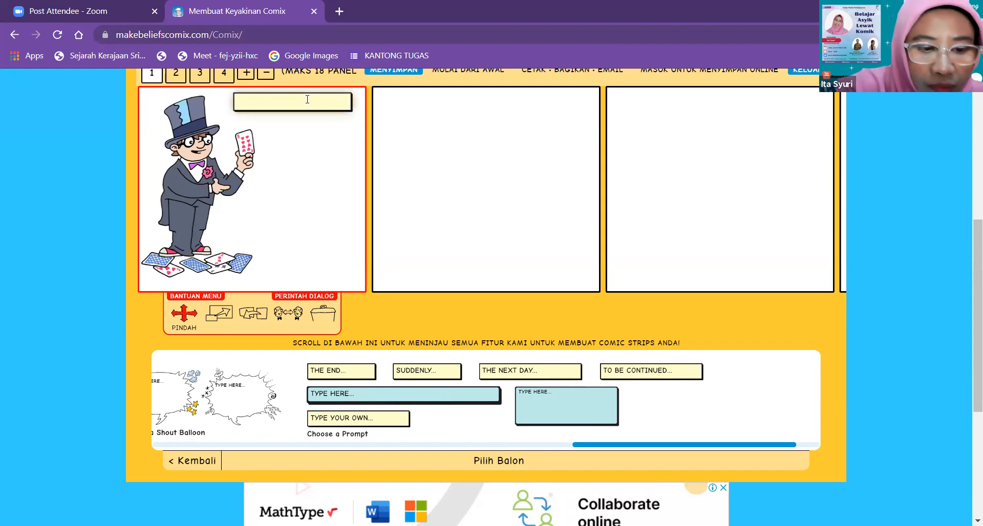
type("PAda suatu hari...")
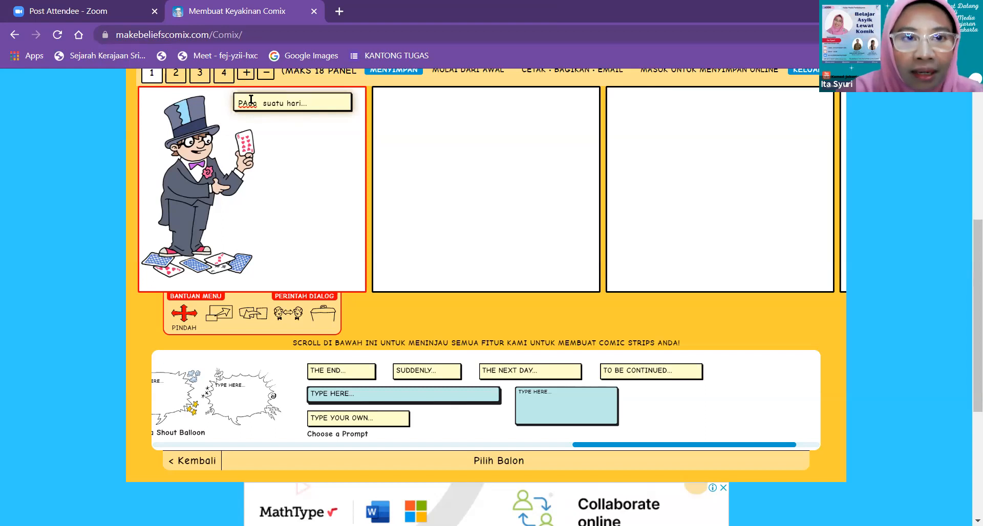
key("BackSpace")
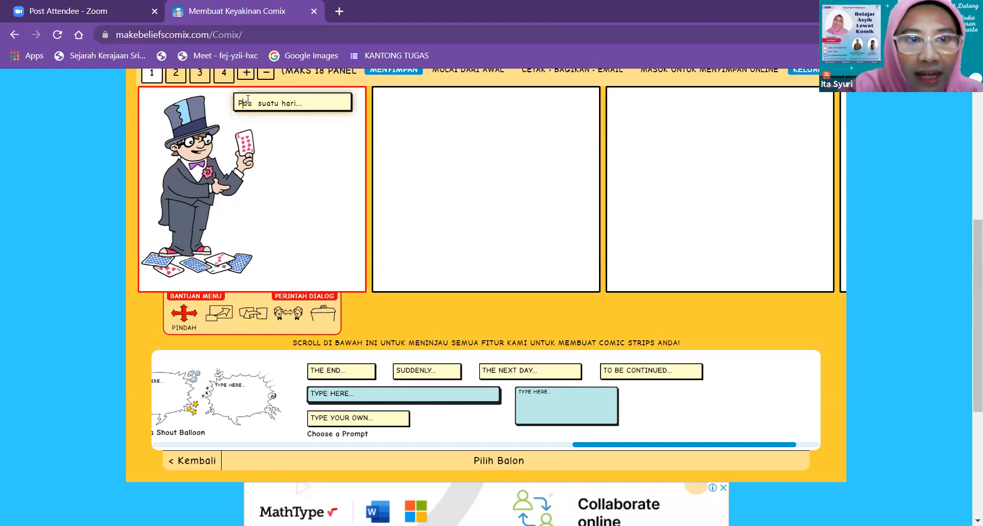
type("a")
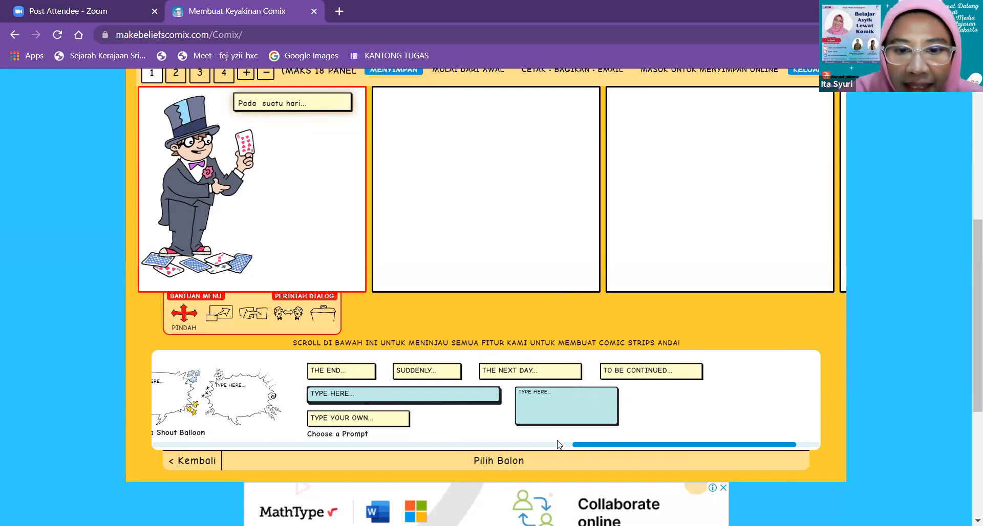
Add a medium talk balloon with its tail toward the magician to panel 1 and place it below the prompt.
left_click_drag(680, 445, 595, 445)
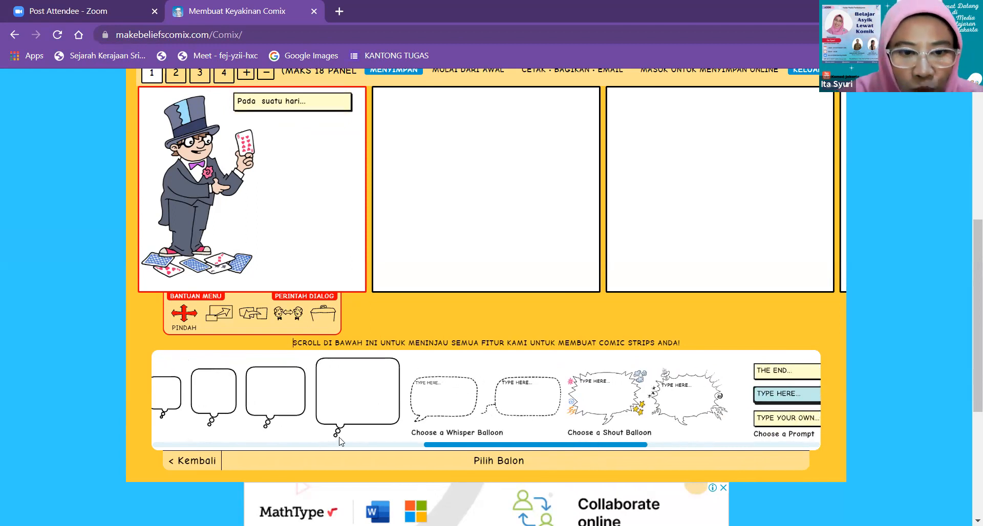
left_click_drag(433, 449, 305, 446)
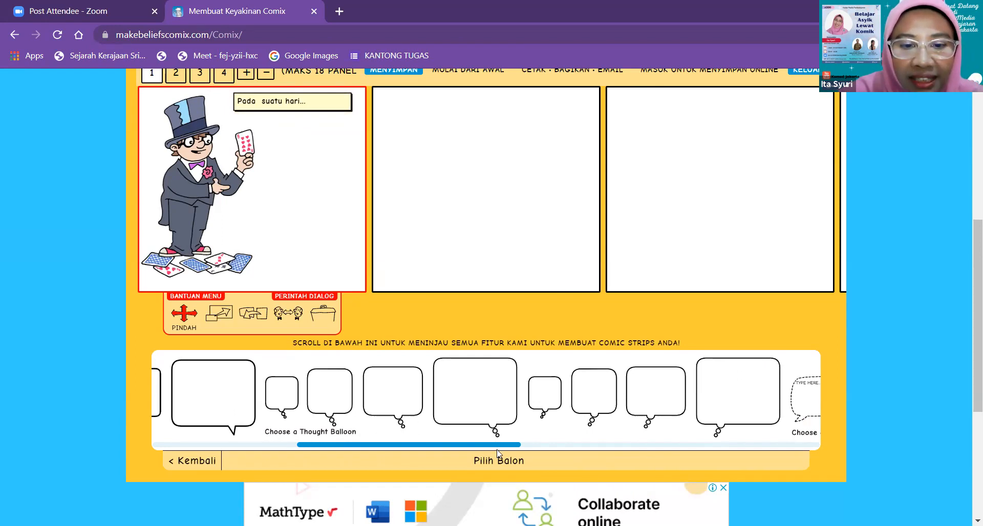
scroll(572, 452, "right", 4)
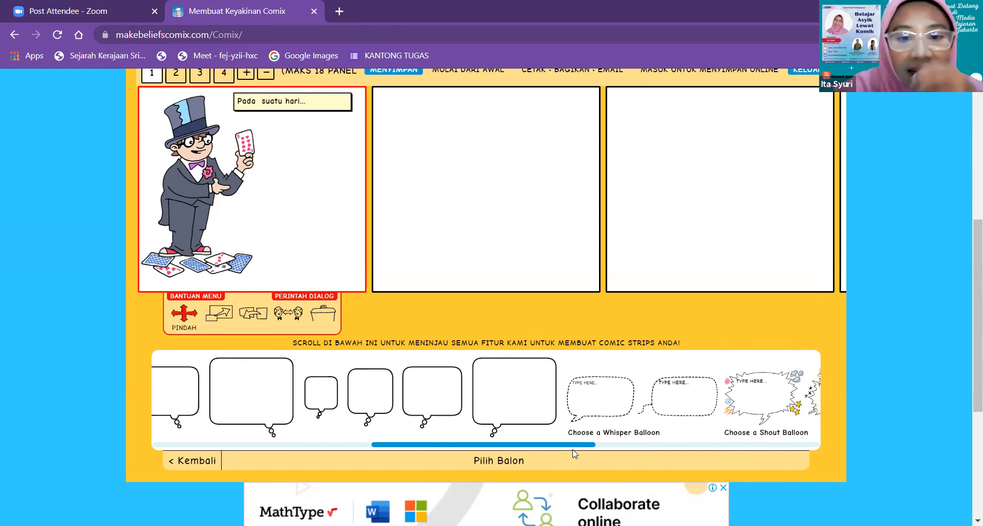
left_click_drag(572, 450, 602, 451)
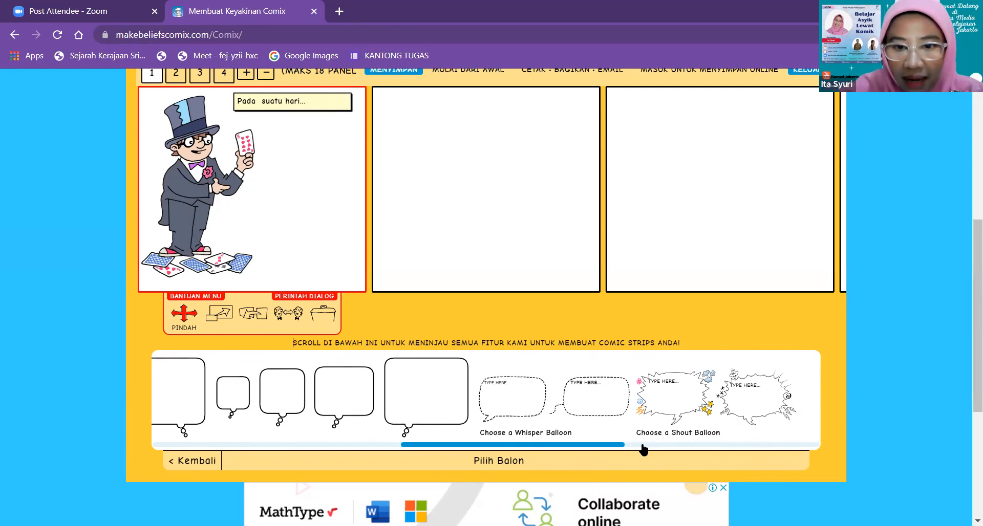
left_click(642, 445)
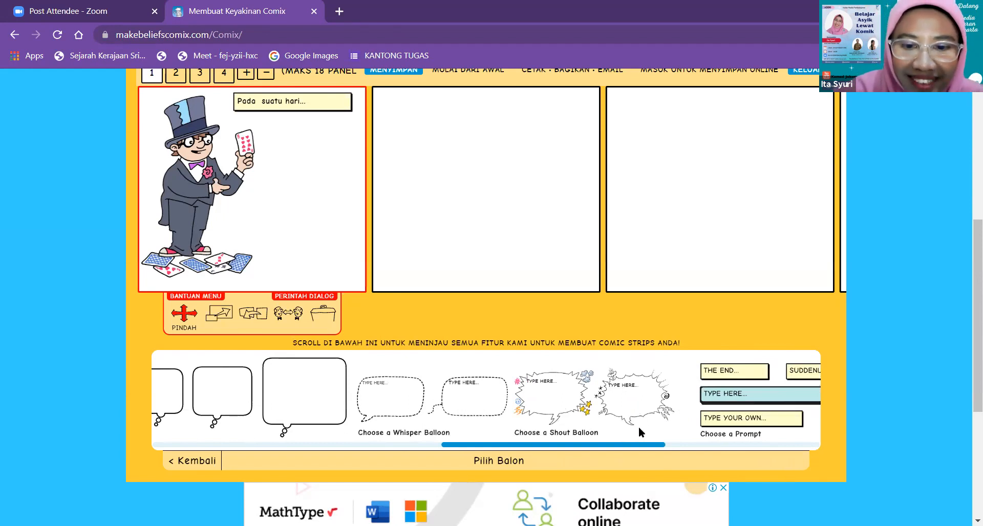
left_click_drag(608, 451, 281, 433)
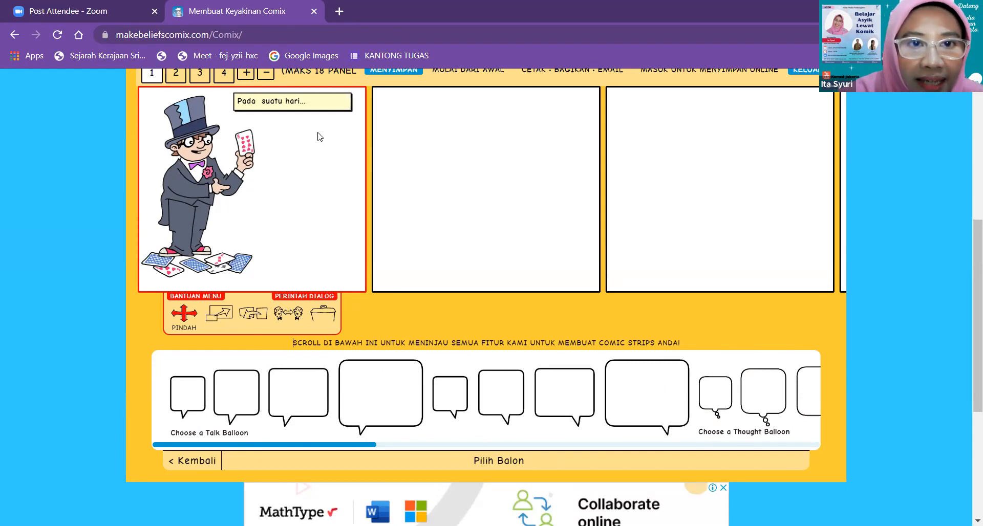
left_click(253, 406)
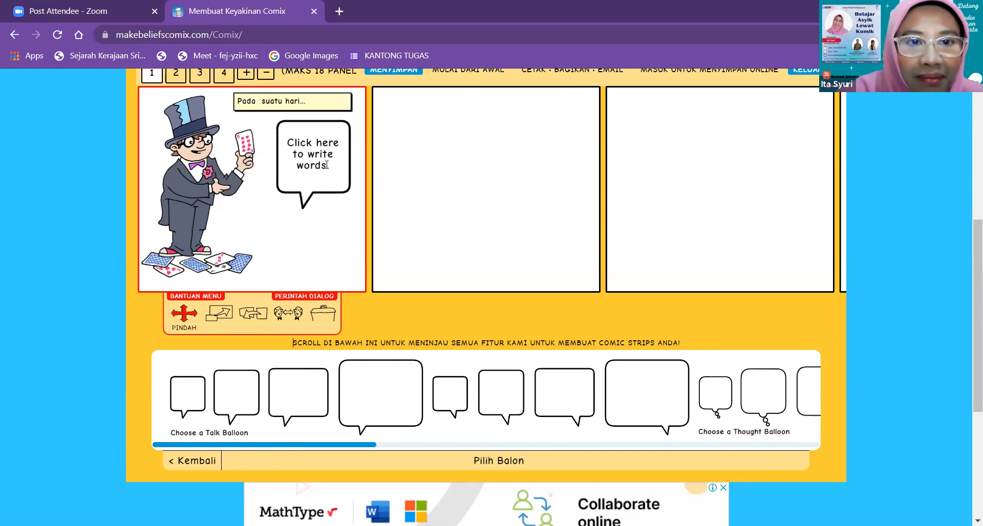
Write "Benda.... Abrakadabra...." in the talk balloon, breaking the last word into "Abrakada" and "bra...." on separate lines.
left_click(326, 165)
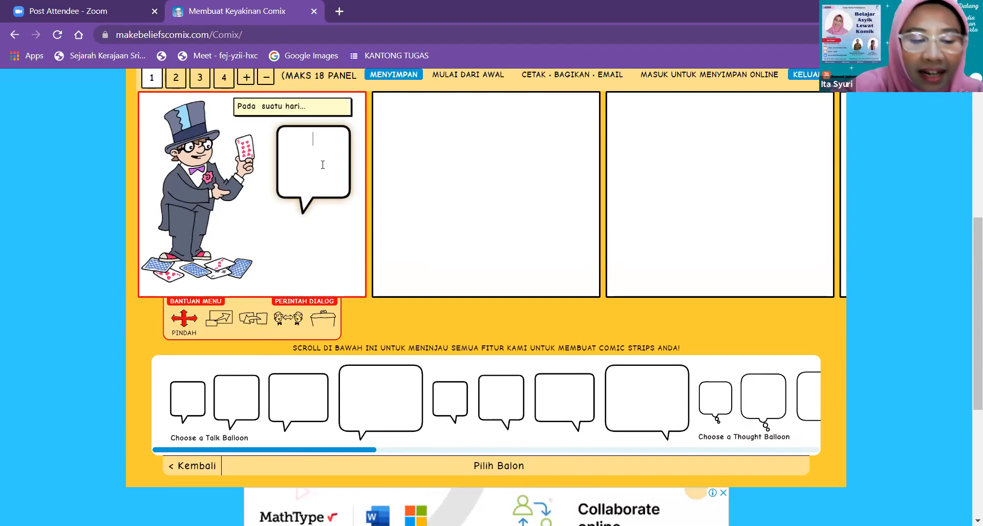
type("BAndan")
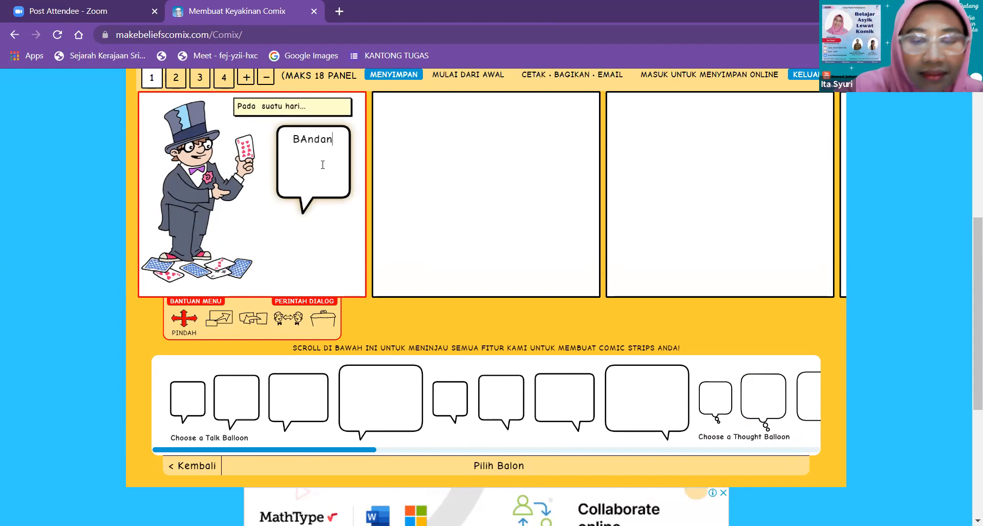
key("BackSpace")
key("BackSpace")
key("BackSpace")
key("BackSpace")
key("BackSpace")
type("enda.... ")
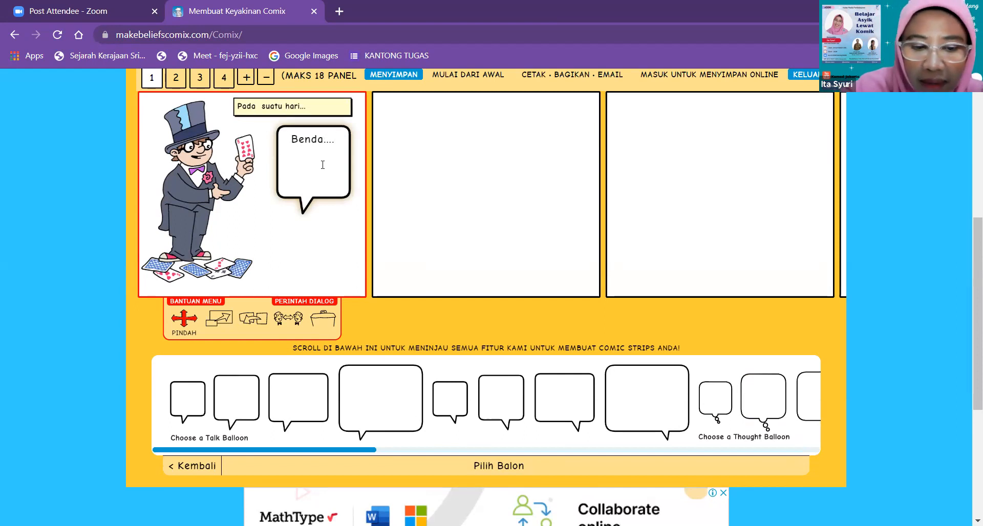
type("Abr")
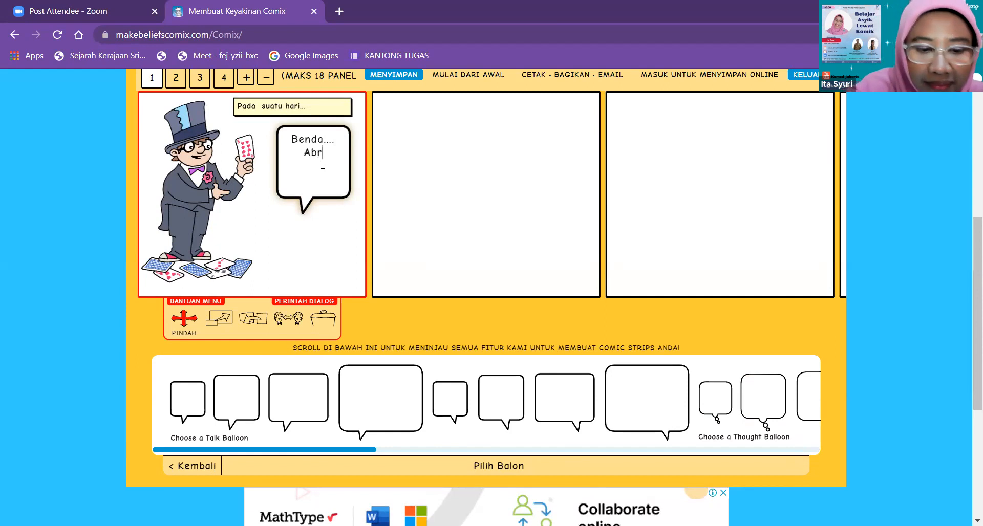
type("akadabra....")
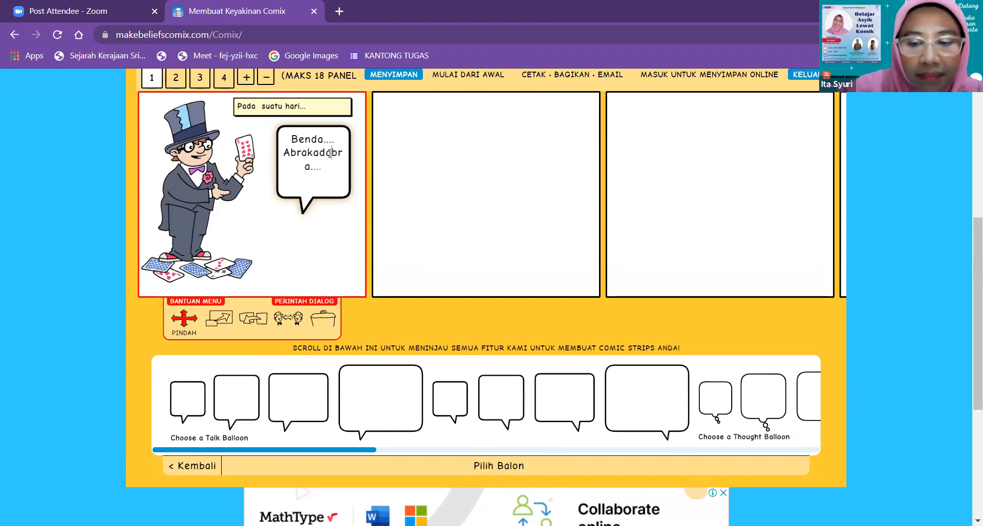
left_click(329, 152)
key("Return")
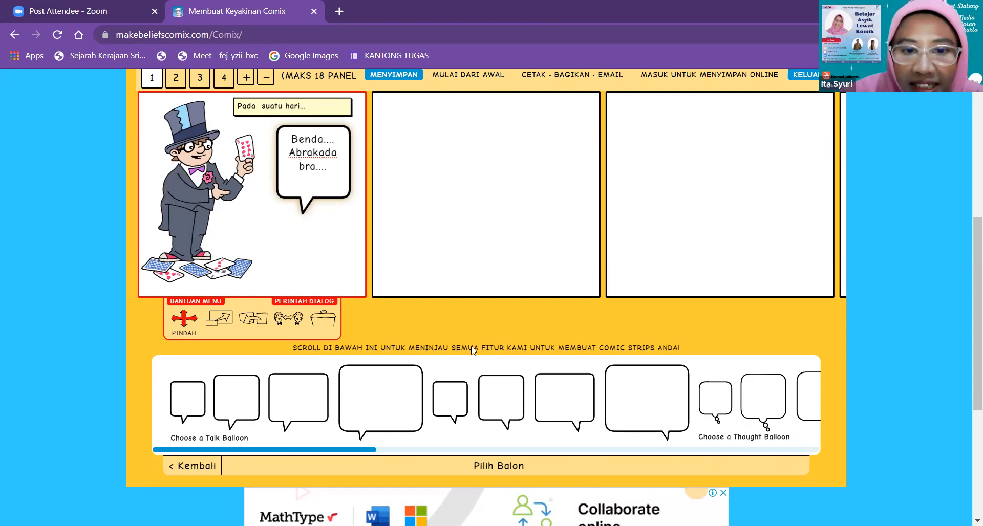
Add the purple travel bag from the objects collection to panel 1 and place it in the panel's lower-right corner.
left_click(197, 468)
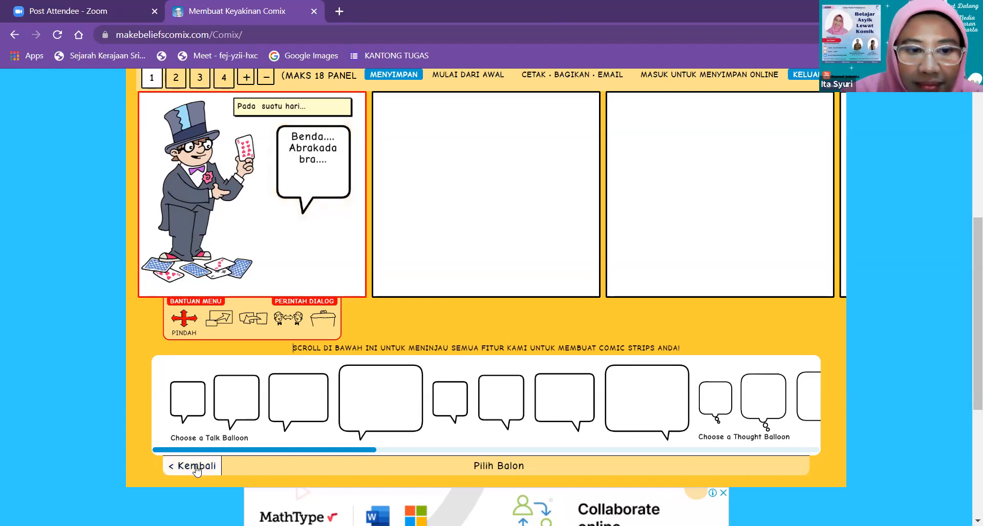
left_click(197, 468)
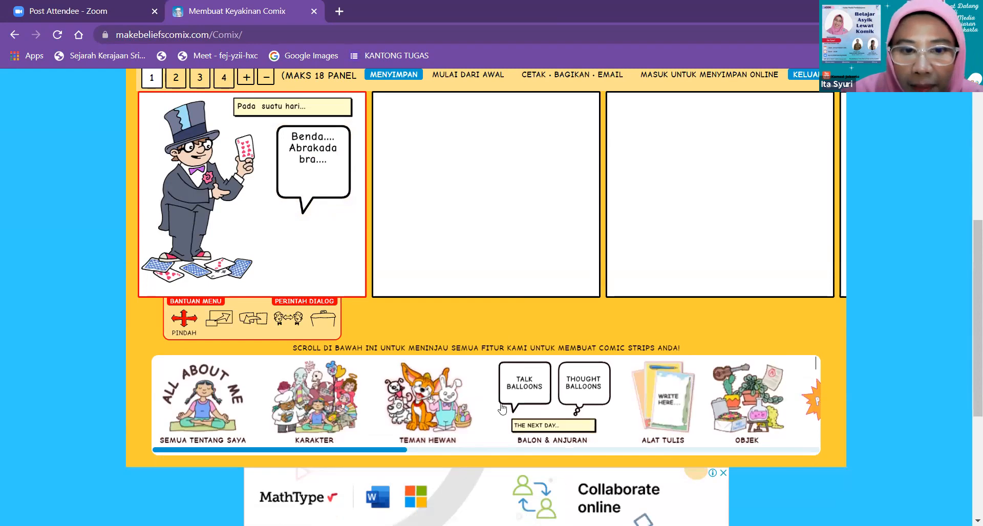
left_click_drag(376, 453, 536, 446)
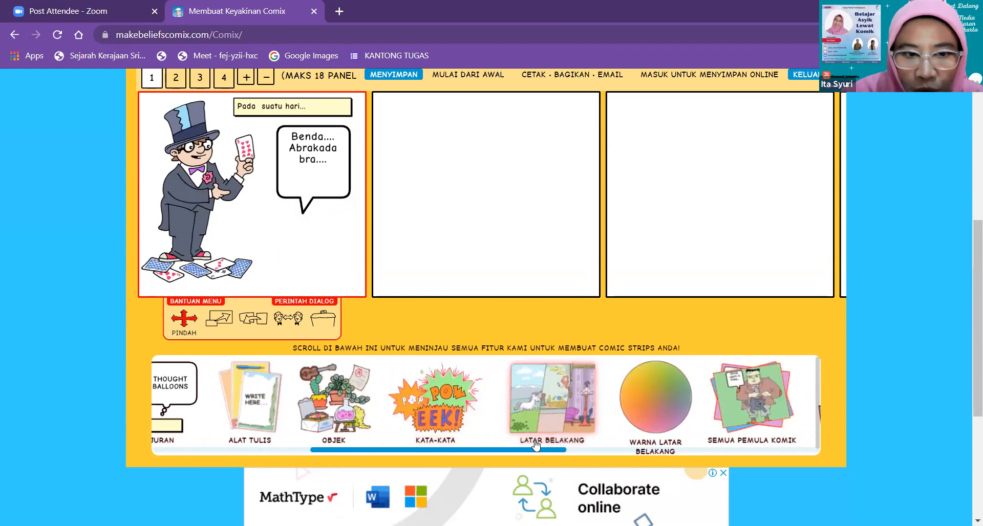
left_click(339, 402)
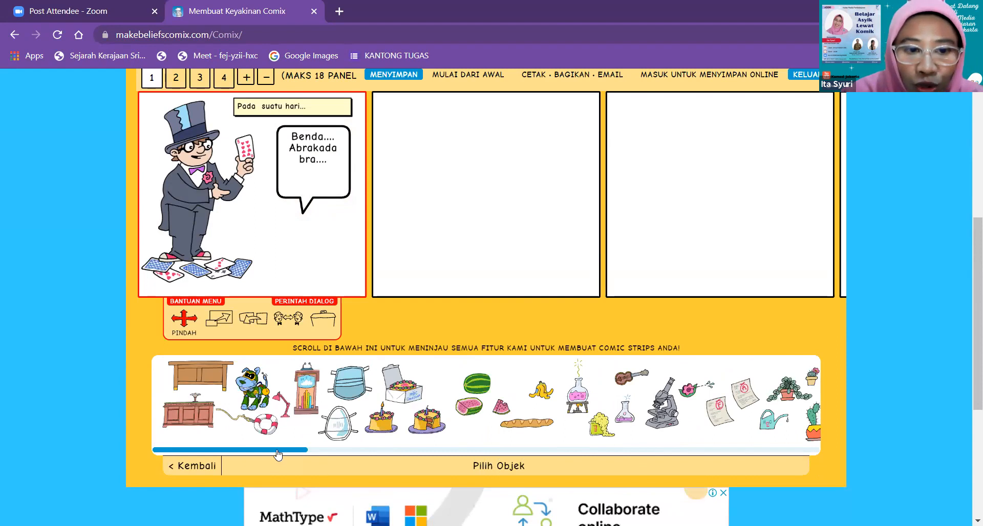
left_click_drag(279, 454, 433, 422)
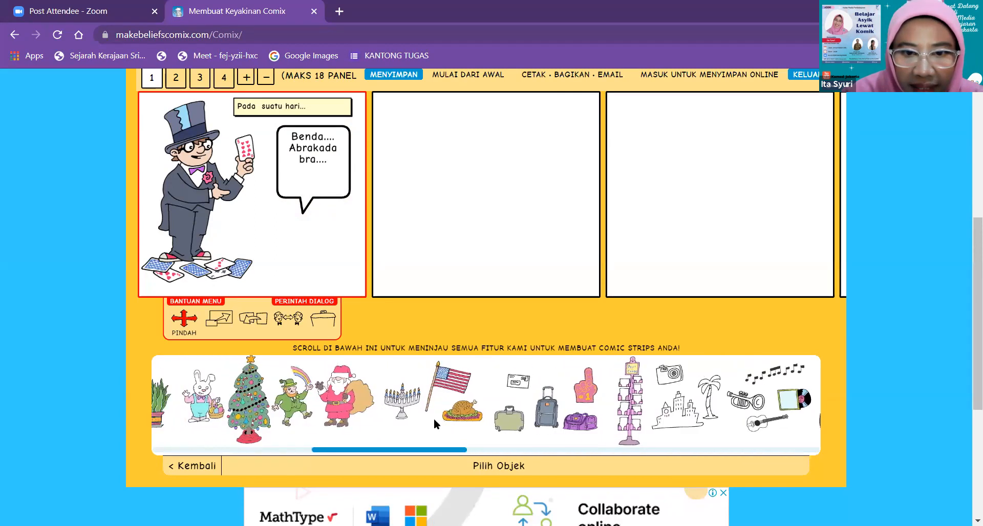
left_click(591, 425)
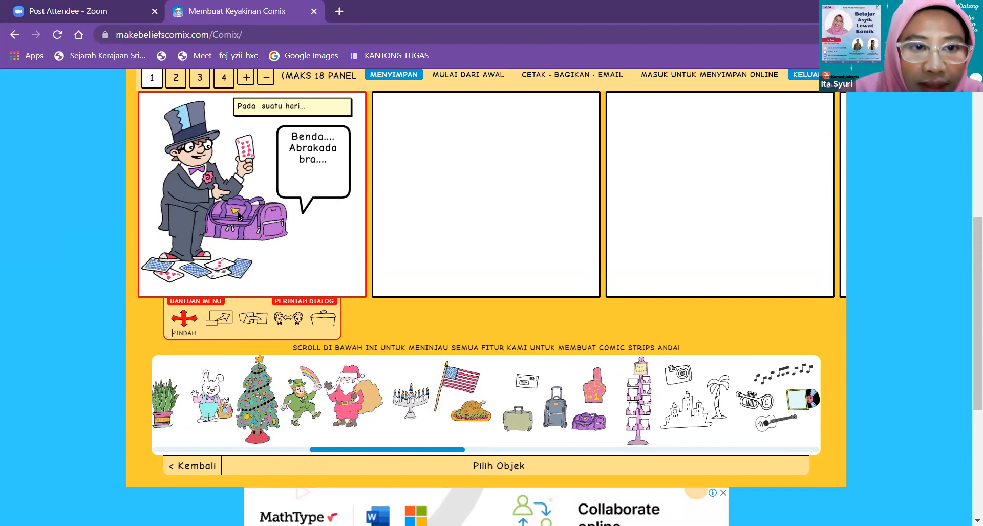
left_click_drag(239, 216, 313, 261)
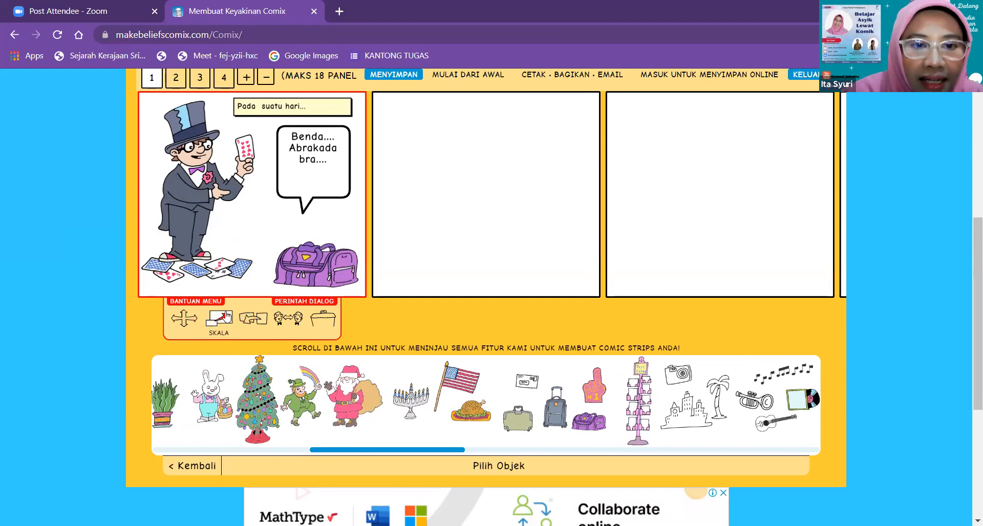
Scale the purple bag in panel 1 down slightly.
left_click(321, 267)
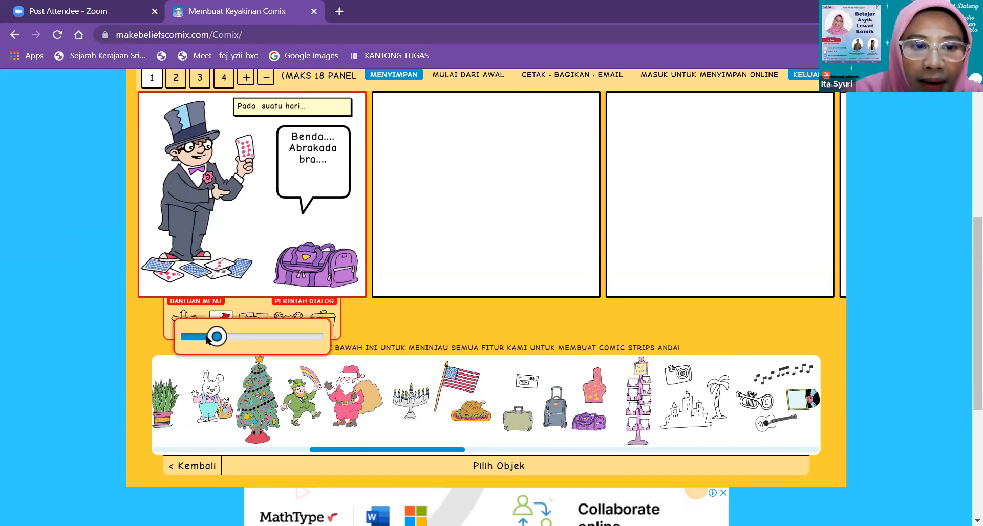
left_click_drag(218, 337, 216, 338)
left_click_drag(210, 336, 207, 336)
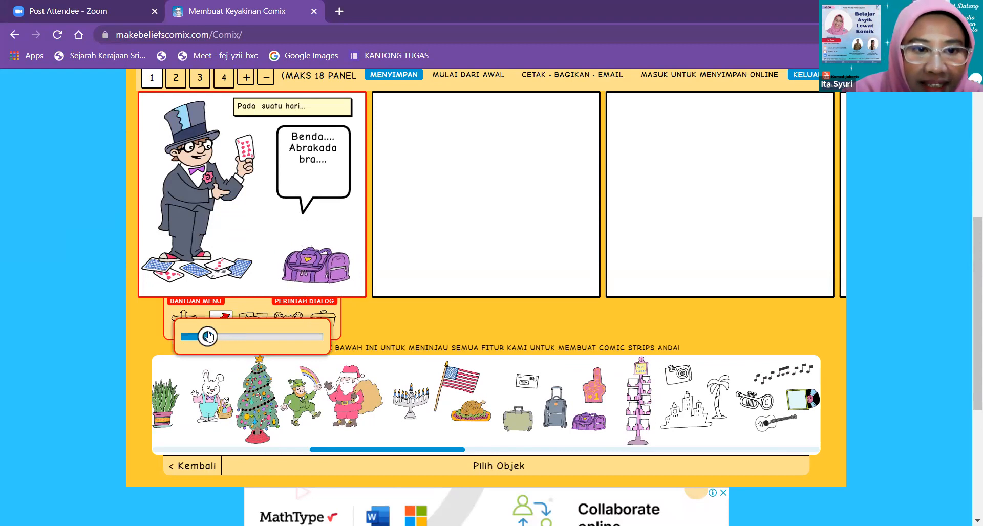
left_click(347, 242)
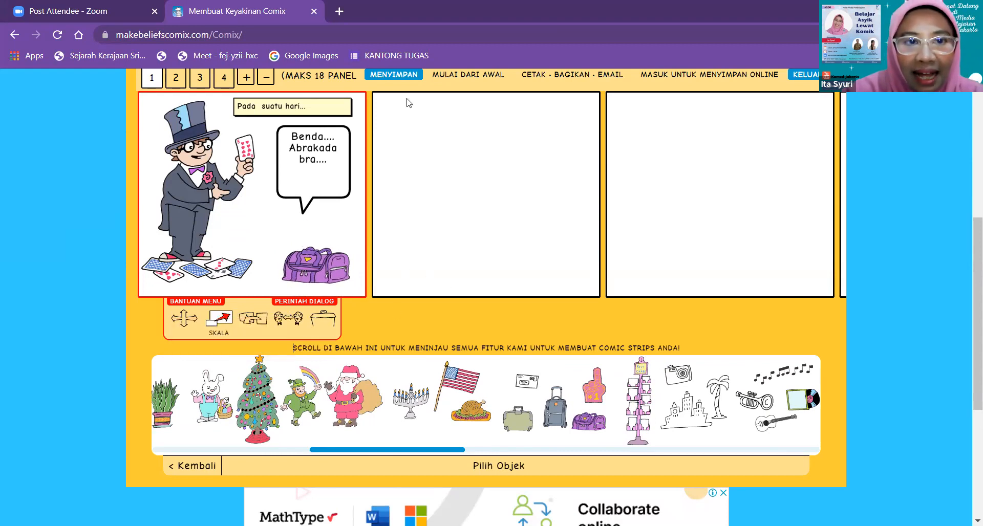
Give panel 1 a dark maroon background colour from the pink-magenta range.
left_click(190, 466)
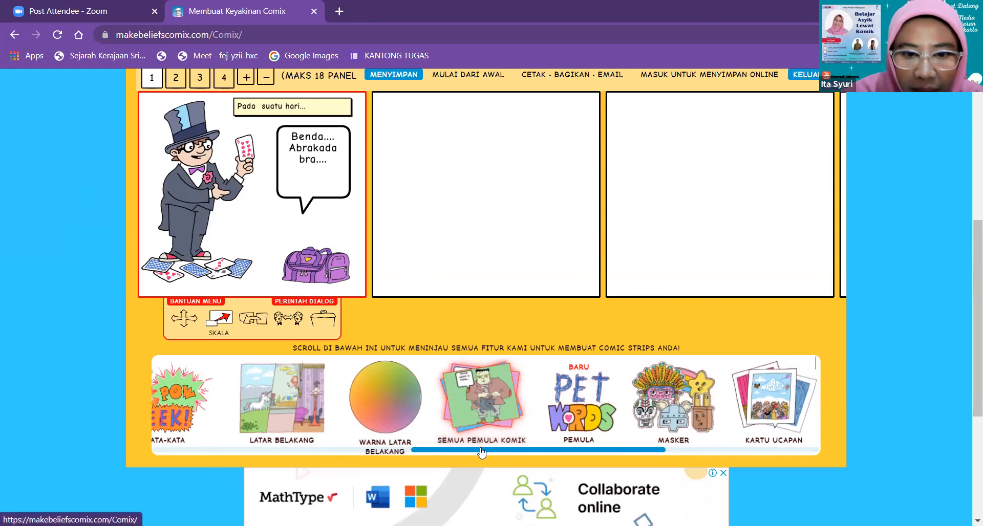
left_click_drag(480, 450, 426, 454)
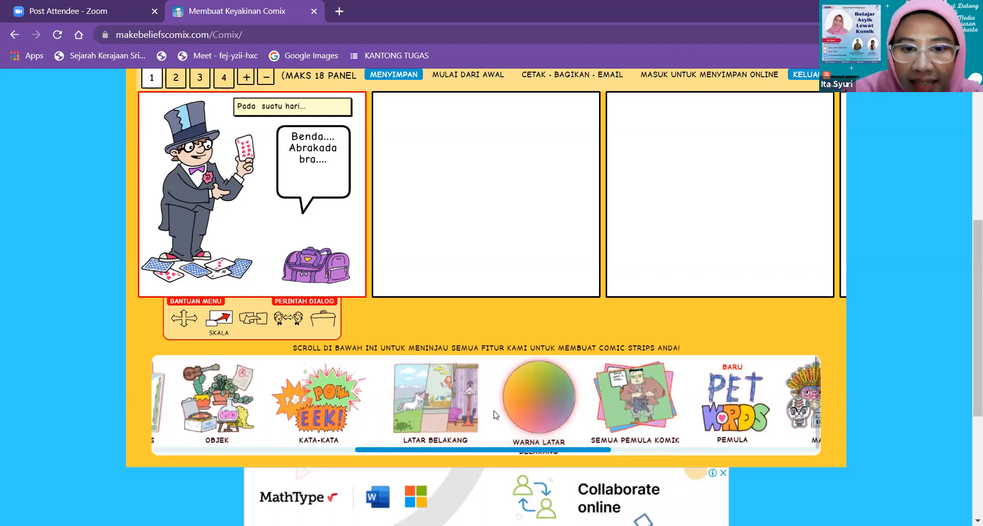
left_click(540, 407)
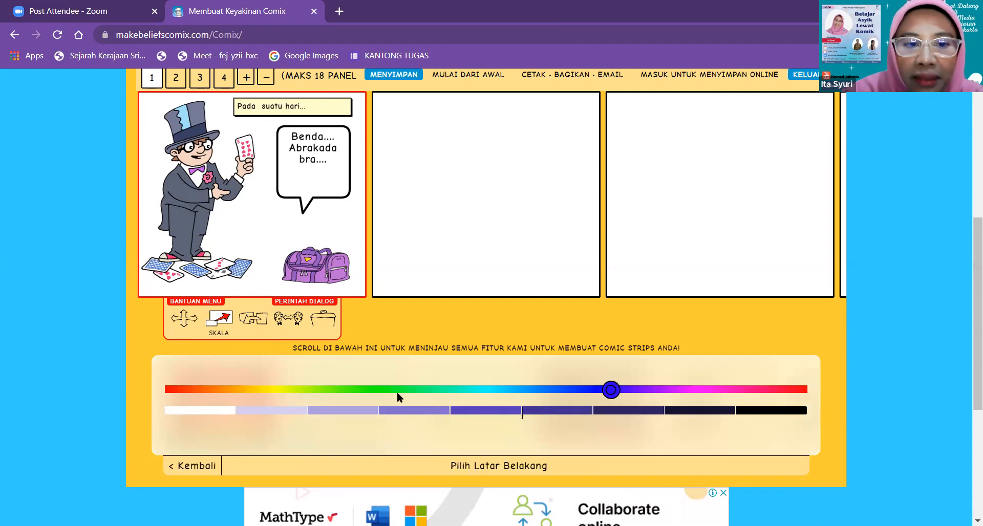
left_click(748, 389)
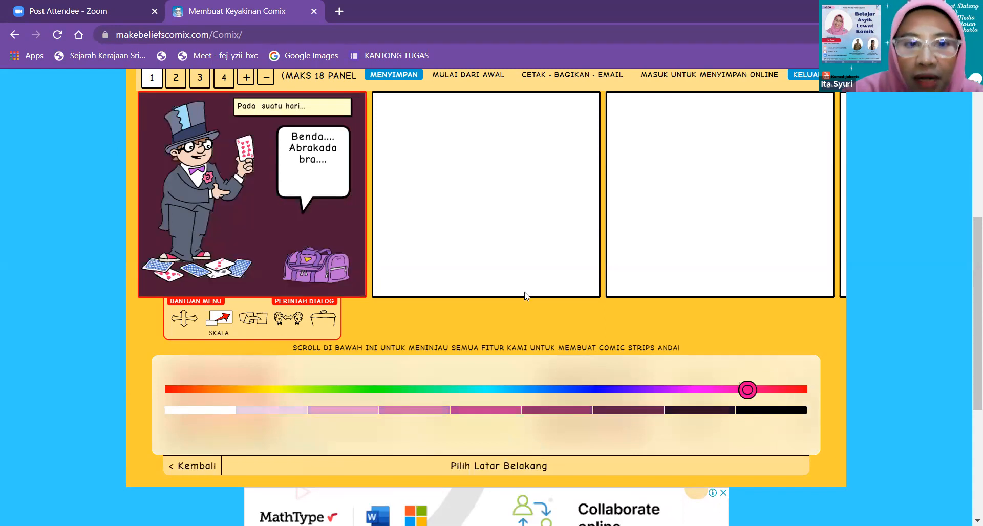
Try several background hues for panel 1, from olive through teal, blue and red, and leave it dark green.
left_click(292, 389)
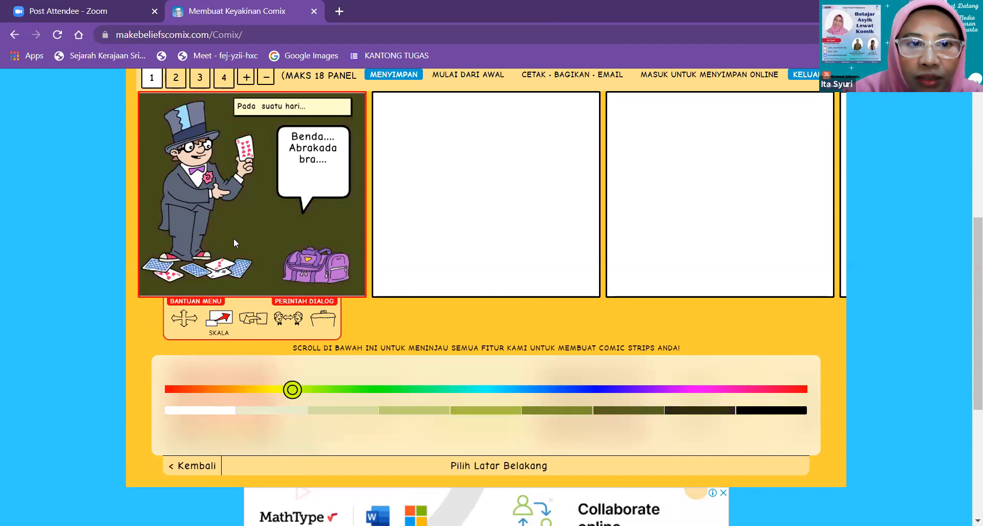
left_click(184, 388)
left_click(462, 391)
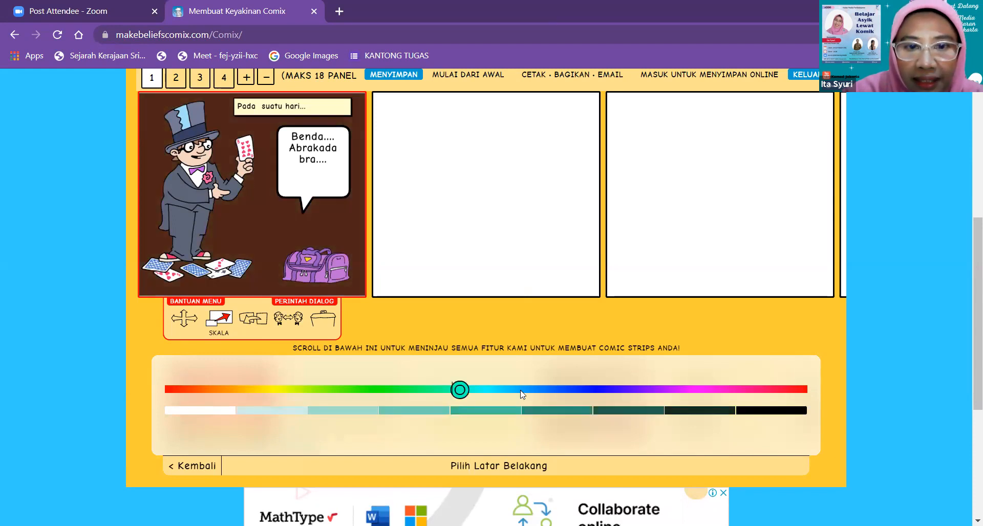
left_click(560, 390)
left_click(616, 390)
left_click(667, 391)
left_click(778, 390)
left_click(796, 390)
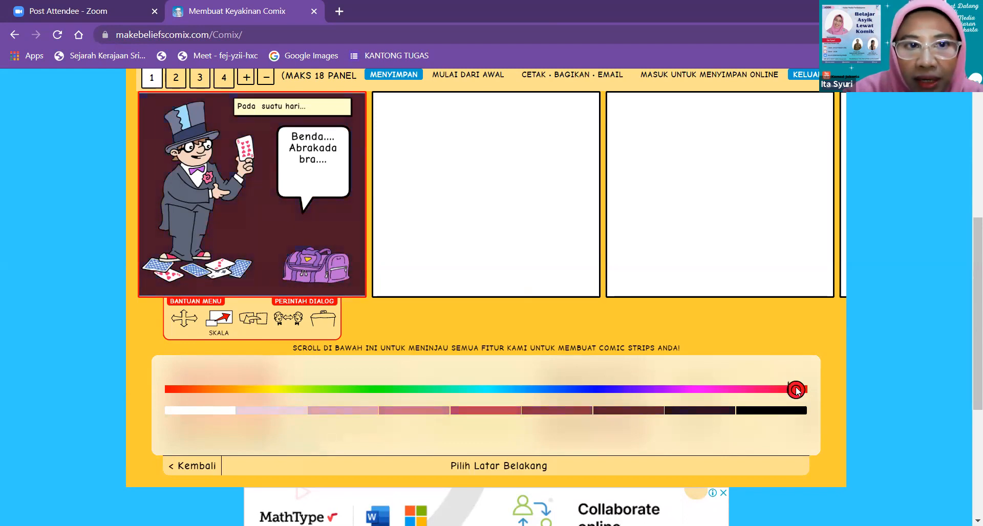
left_click(348, 388)
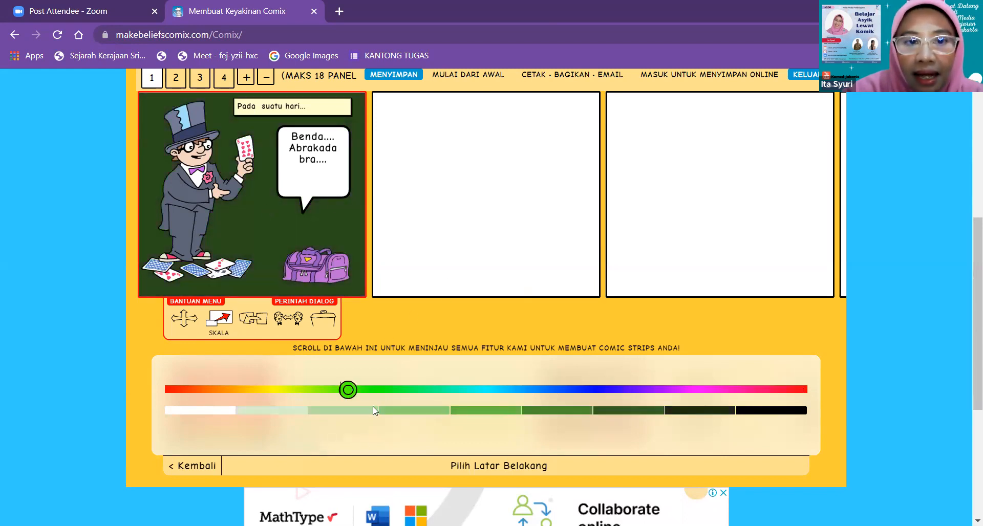
Open the background scene collection and apply the pink spotlit stage curtain to panel 1.
left_click(193, 465)
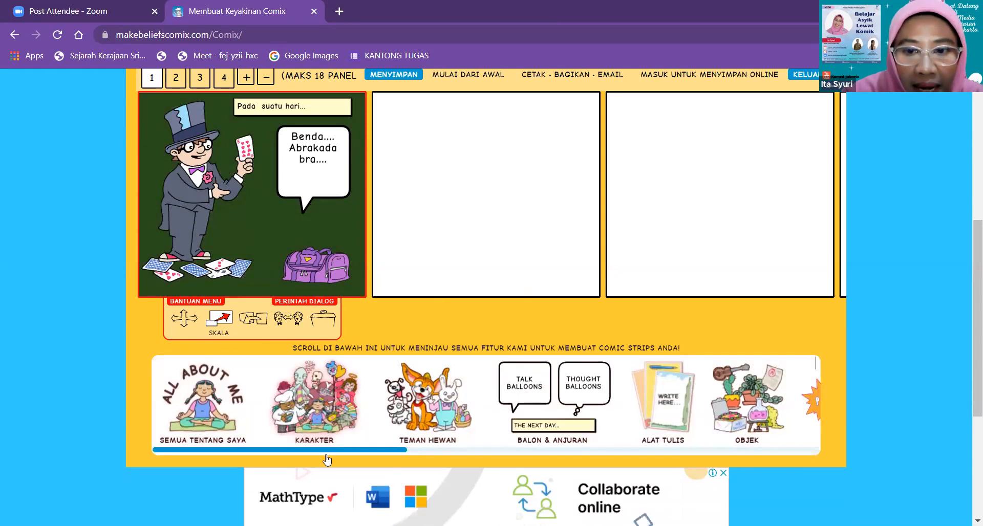
left_click_drag(327, 452, 545, 455)
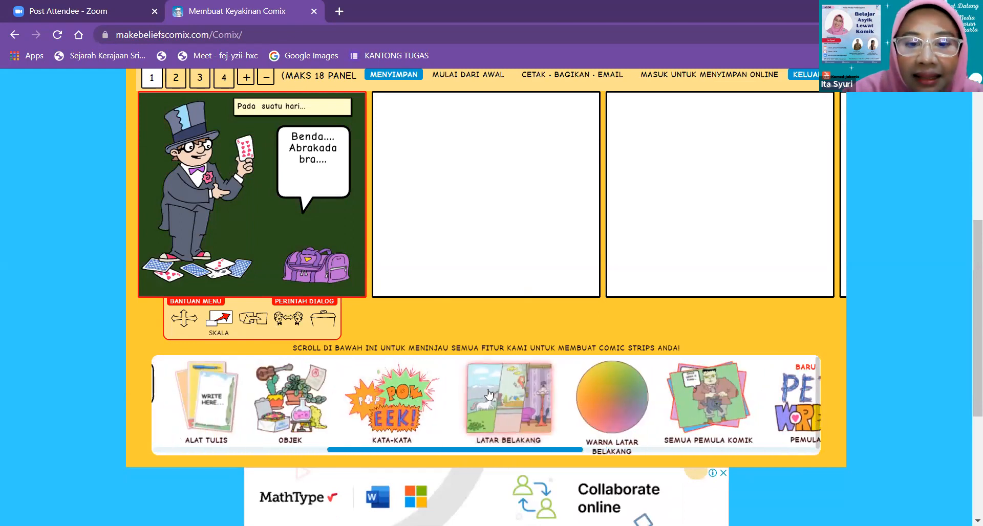
left_click(507, 409)
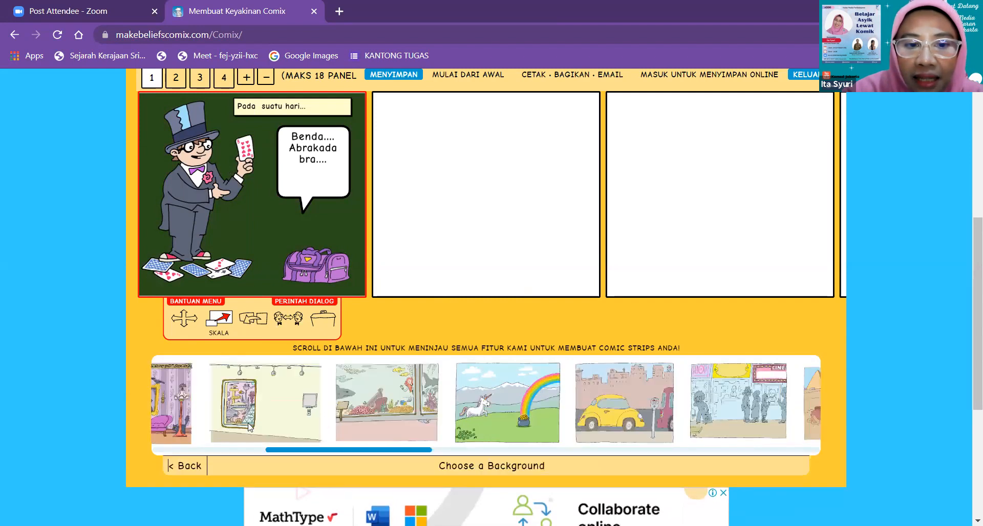
left_click_drag(283, 452, 146, 447)
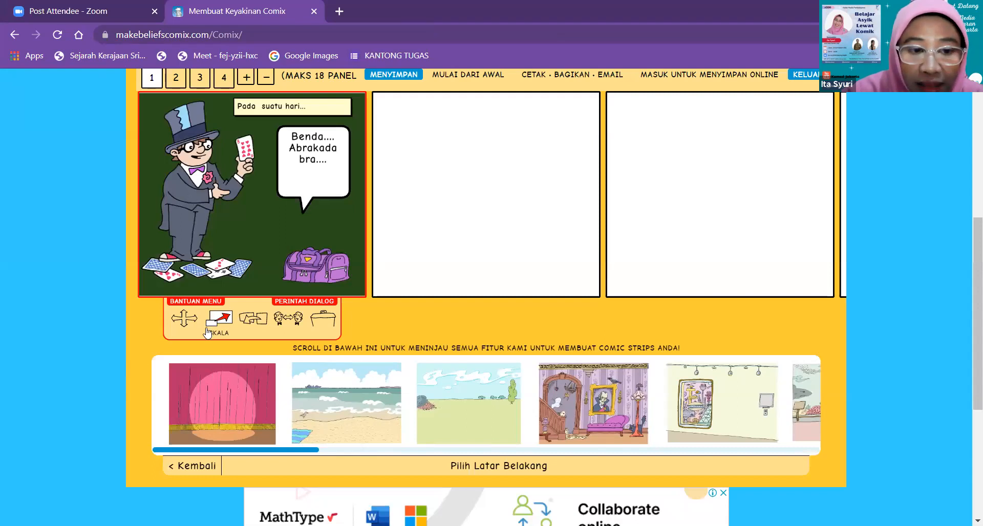
left_click(222, 401)
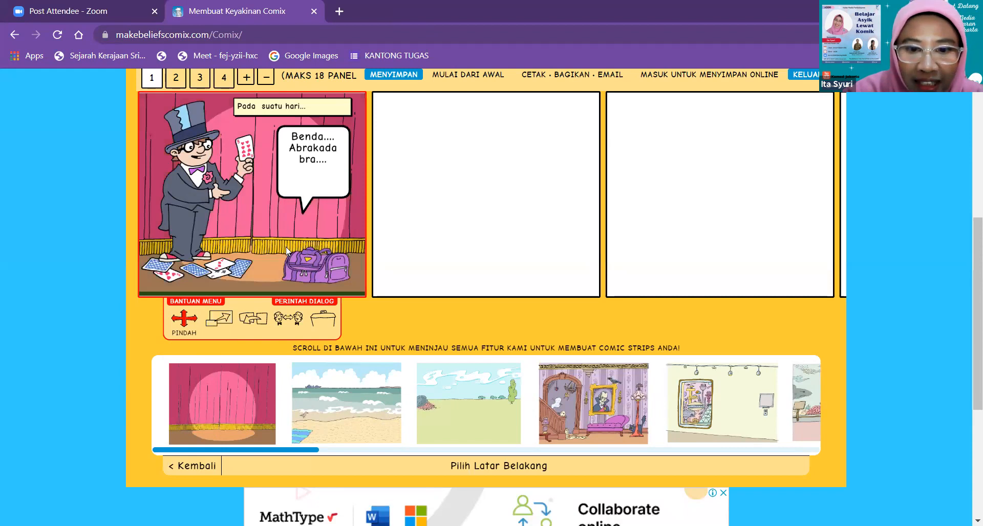
Try other background scenes in panel 1, including the beach, meadow, haunted room, gallery, pyramids, café street, yellow car and unicorn with rainbow.
left_click(358, 399)
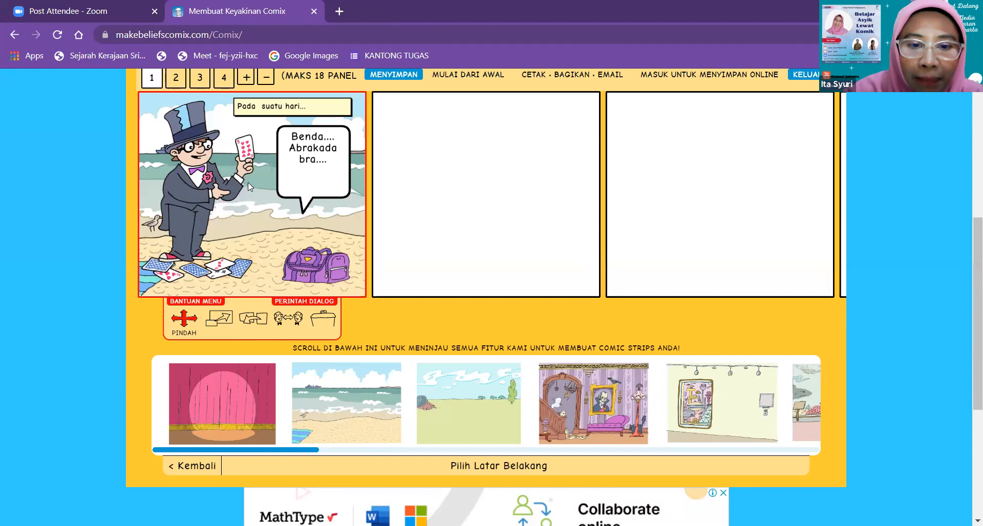
left_click(489, 424)
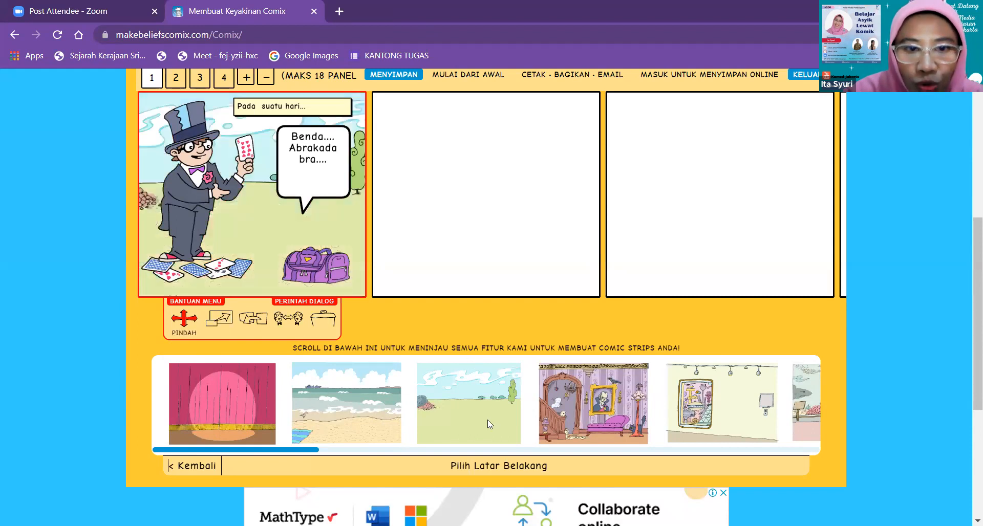
left_click(617, 397)
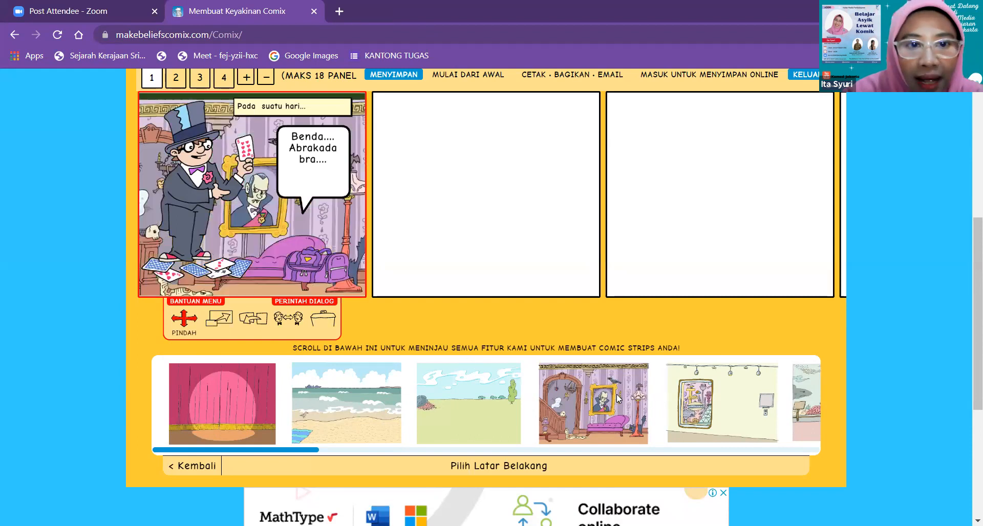
left_click(698, 425)
left_click_drag(309, 450, 474, 434)
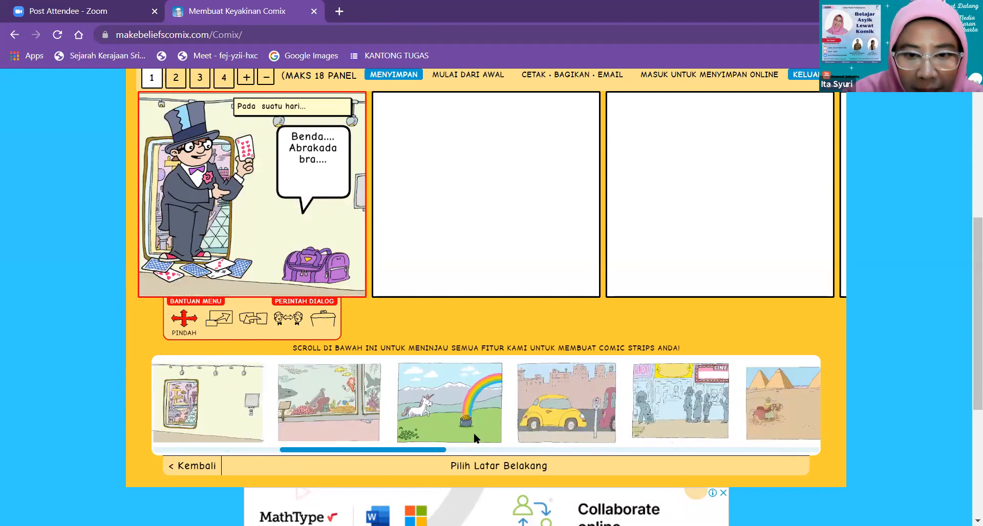
left_click(660, 409)
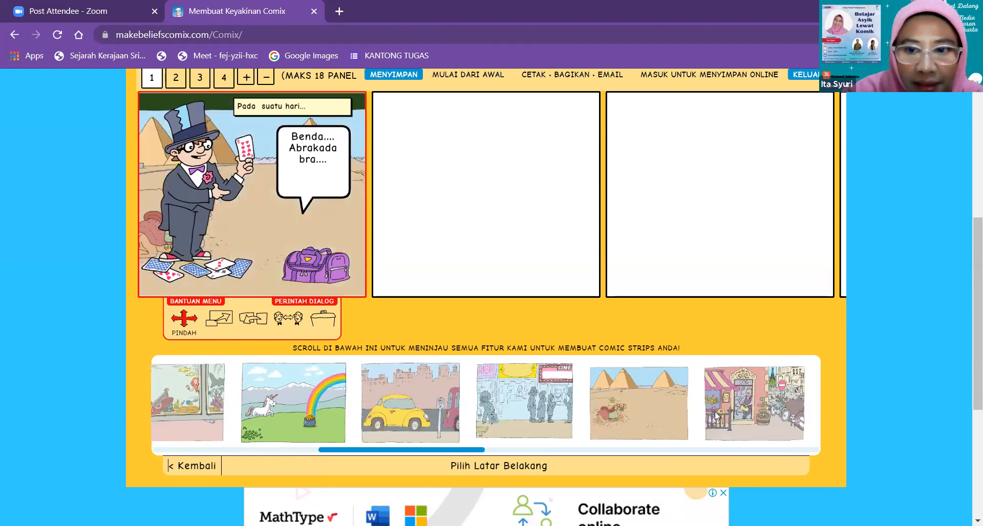
left_click(738, 415)
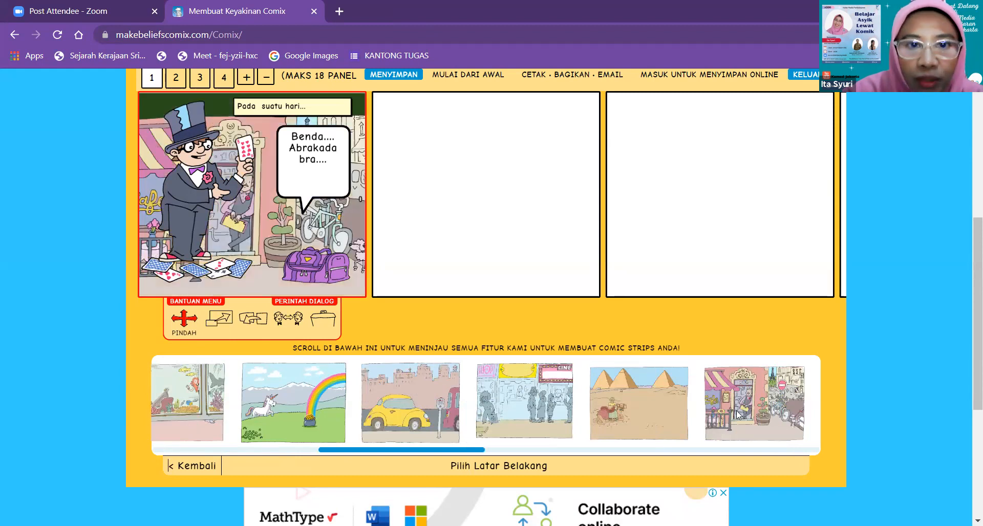
left_click(415, 431)
left_click(290, 422)
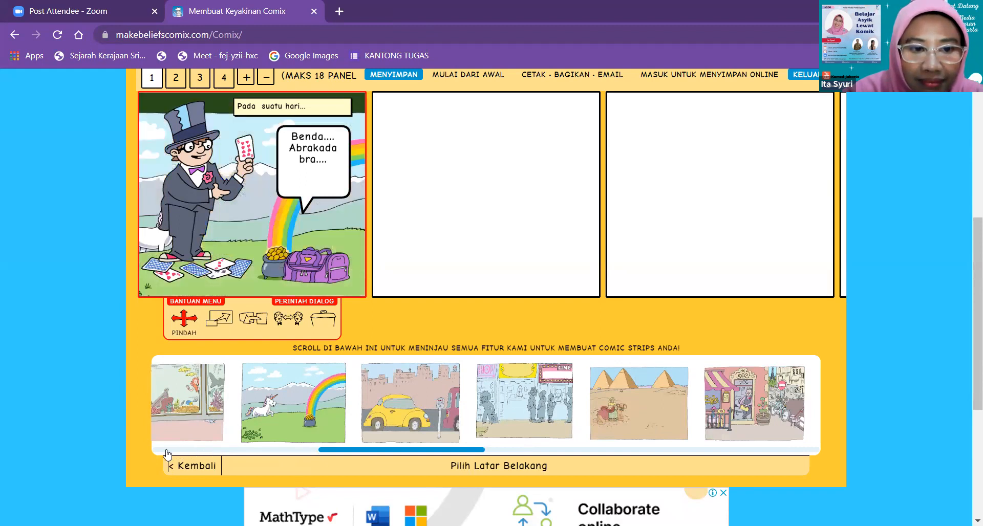
Set the pink spotlit stage curtain as panel 1's background scene and the grassy meadow as panel 2's.
left_click(156, 449)
left_click(211, 405)
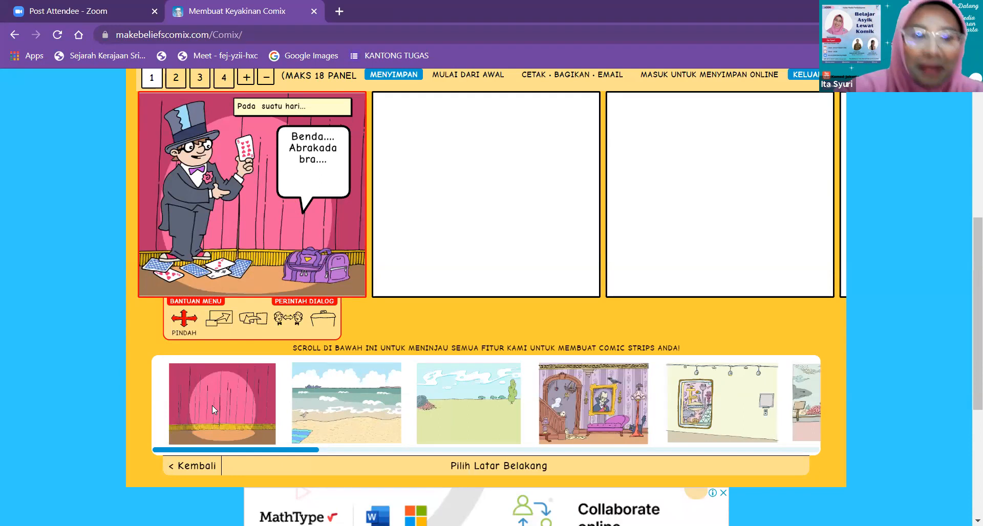
left_click(457, 176)
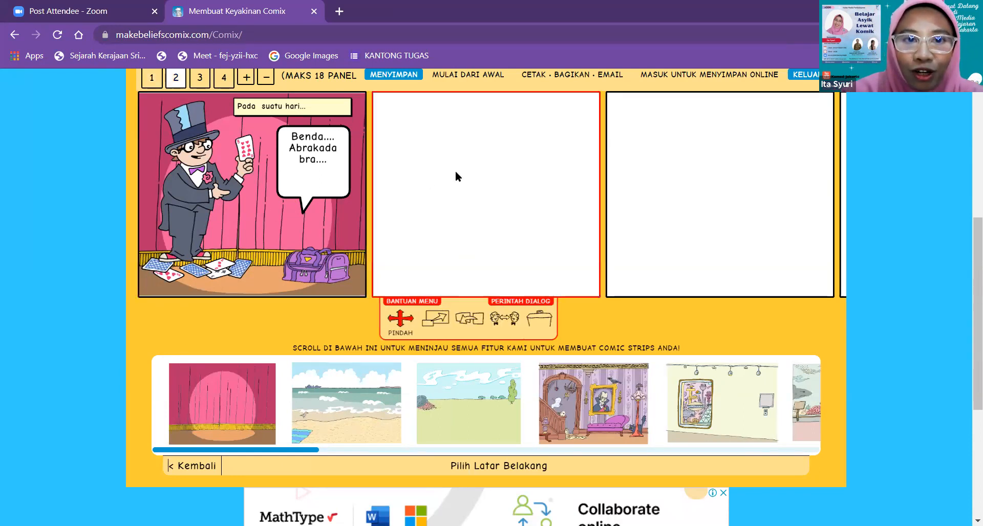
left_click(460, 408)
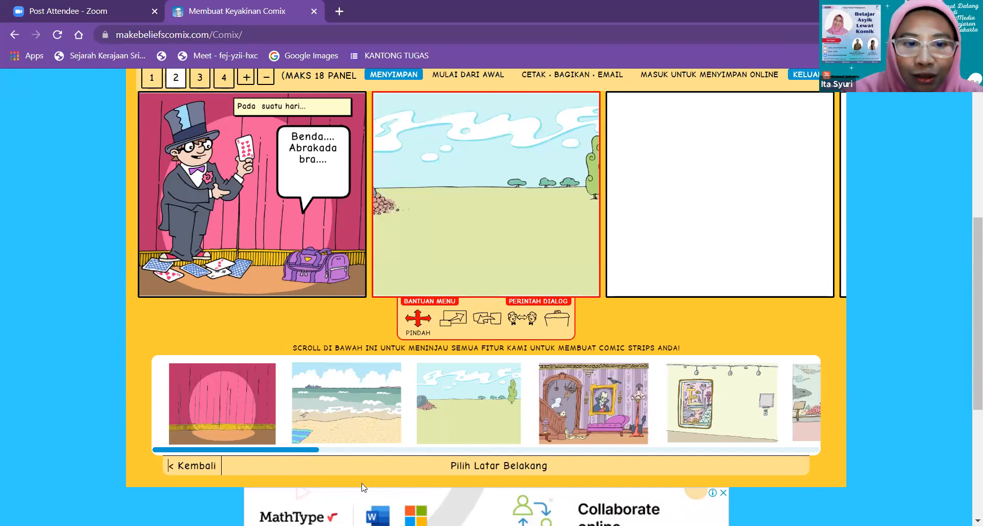
Add the blue peacock character to panel 2 in the thumbs-up pose.
left_click(206, 469)
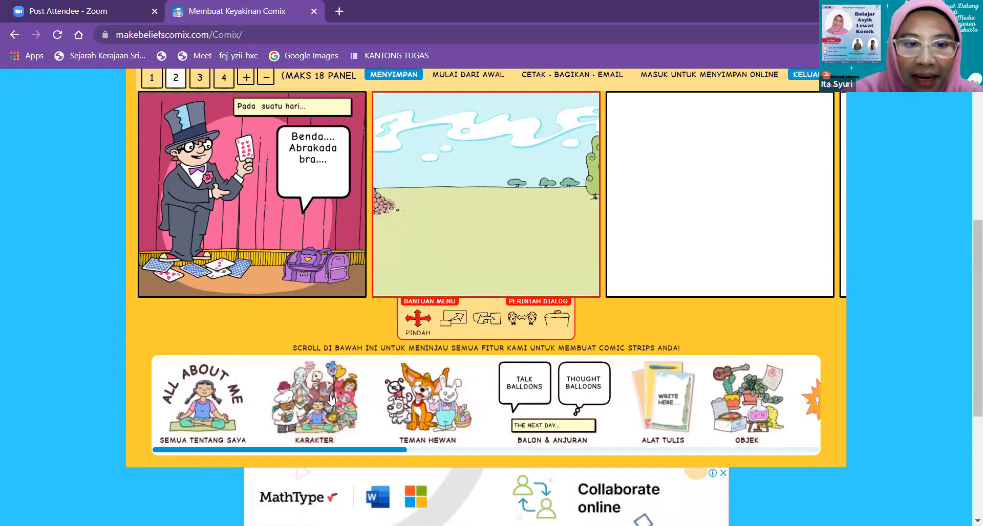
left_click(341, 435)
left_click(471, 425)
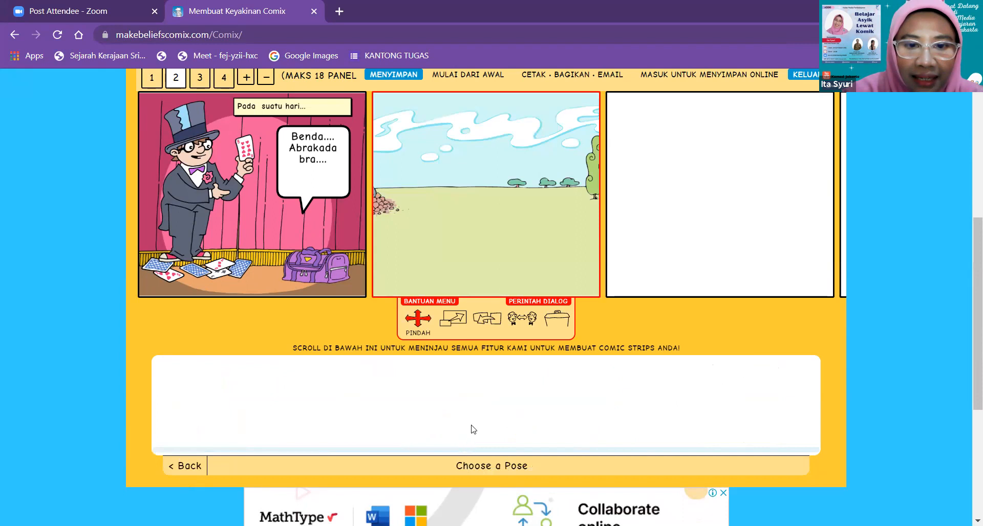
left_click(423, 380)
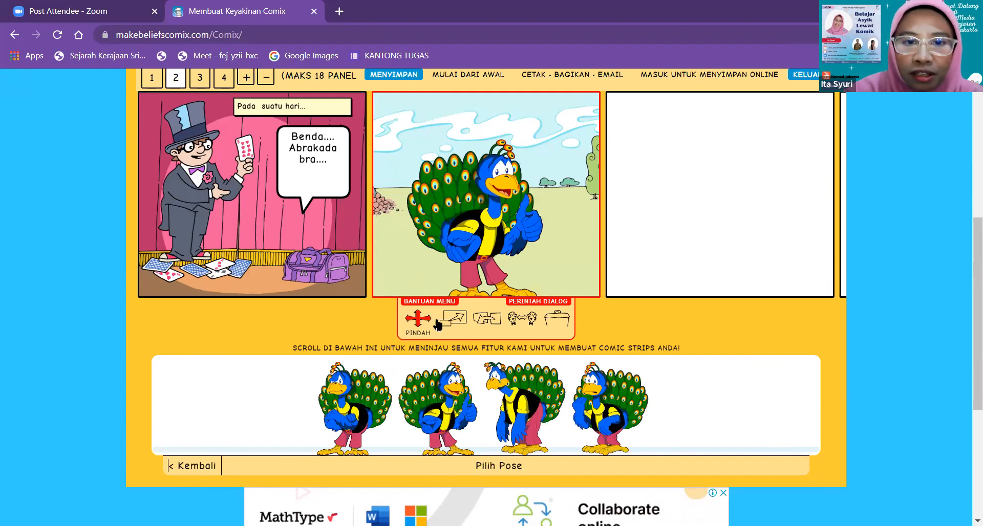
Move the peacock towards the upper-left of panel 2, scale it down, and return to the character collection.
left_click_drag(456, 156, 436, 112)
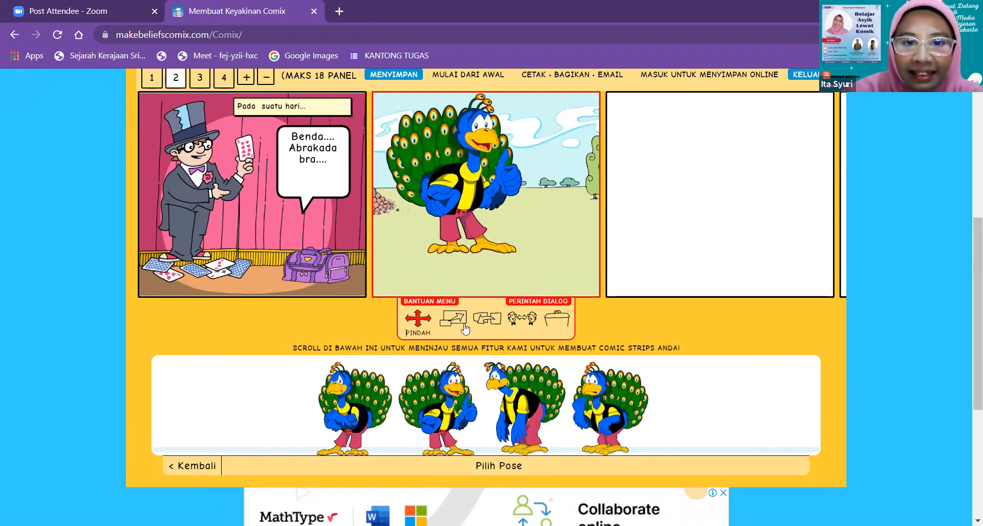
left_click(452, 318)
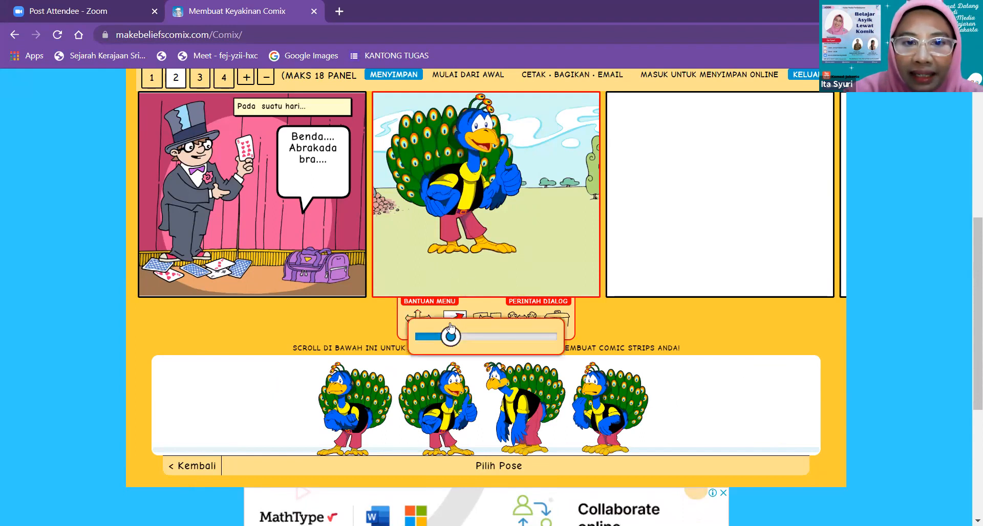
left_click_drag(451, 336, 433, 337)
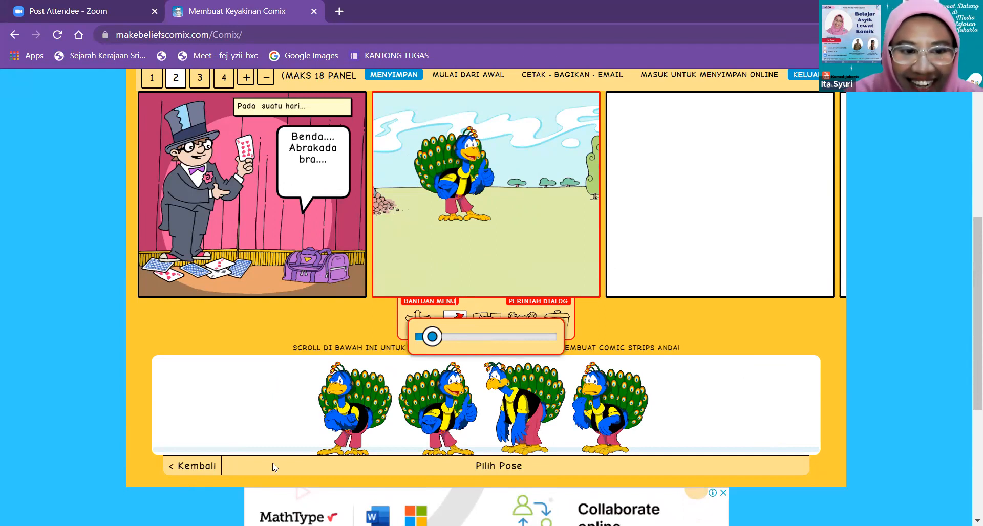
left_click(200, 467)
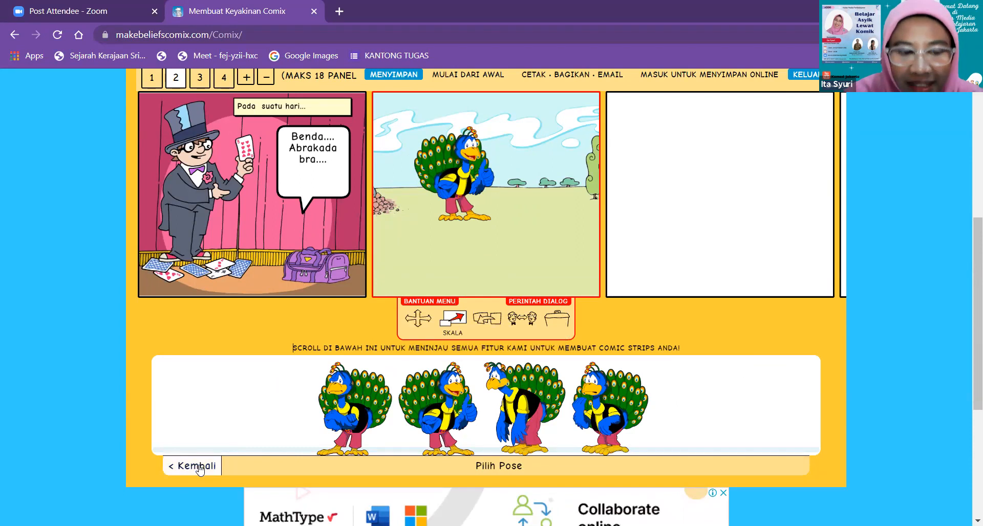
left_click(199, 467)
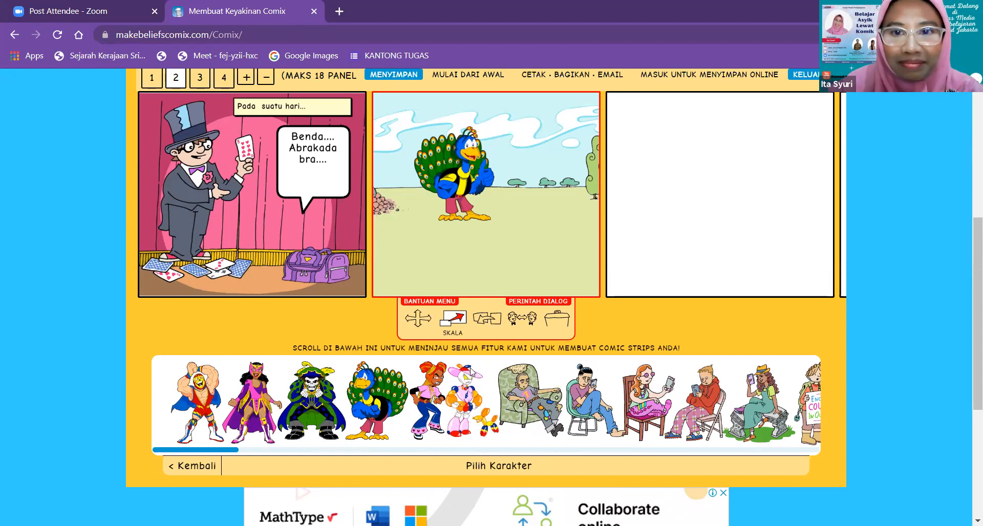
scroll(471, 372, "up", 5)
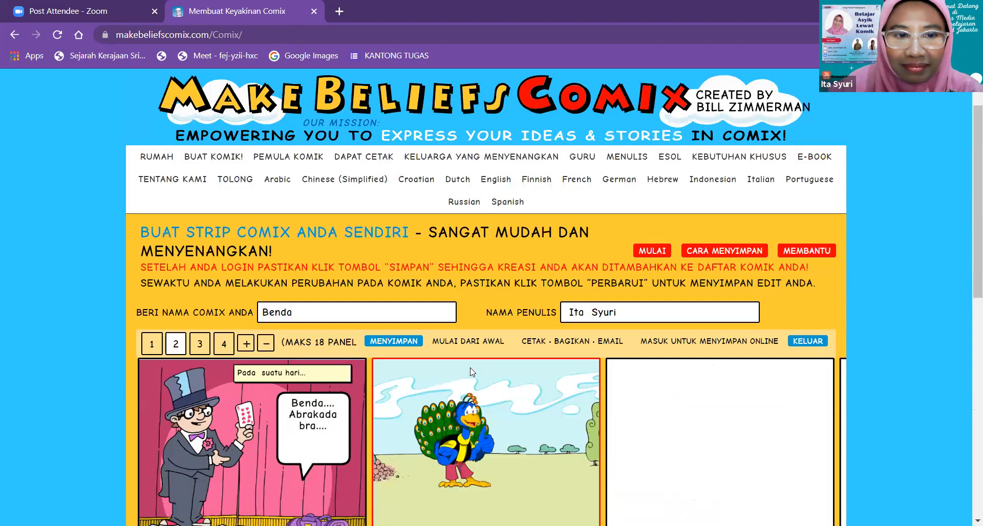
scroll(471, 371, "down", 4)
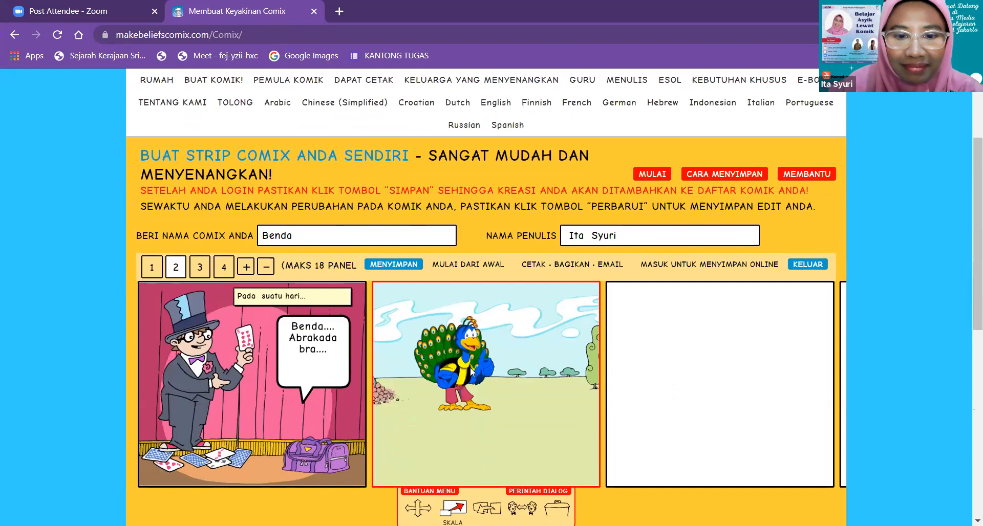
scroll(471, 371, "down", 1)
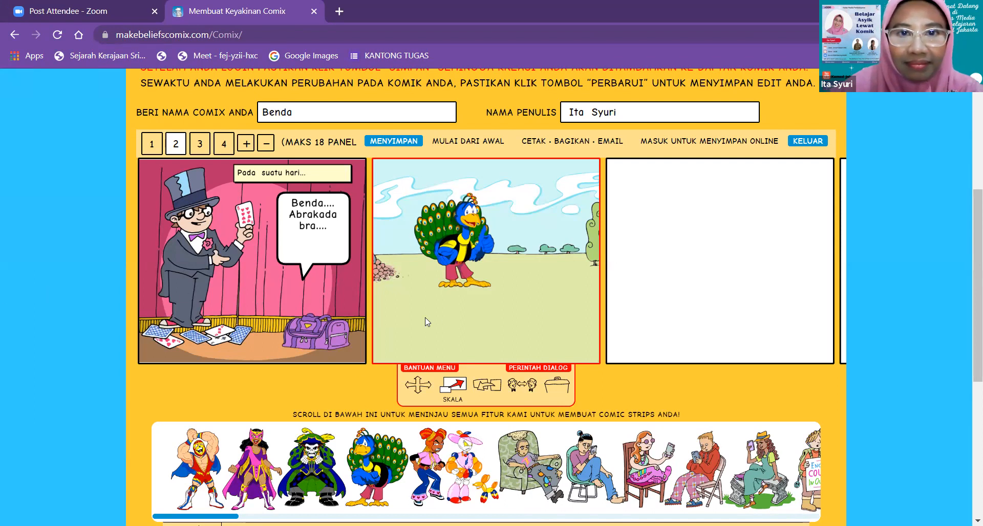
scroll(426, 321, "up", 5)
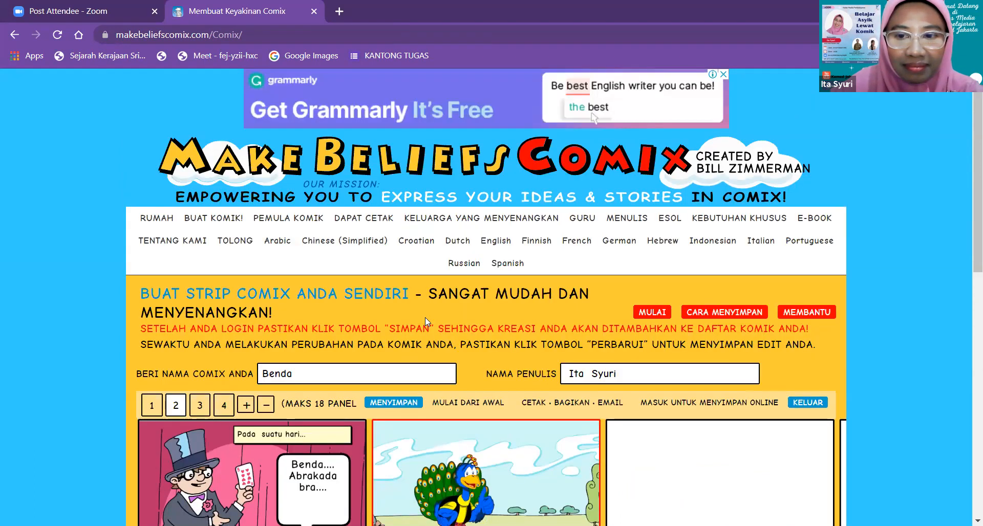
scroll(425, 317, "down", 1)
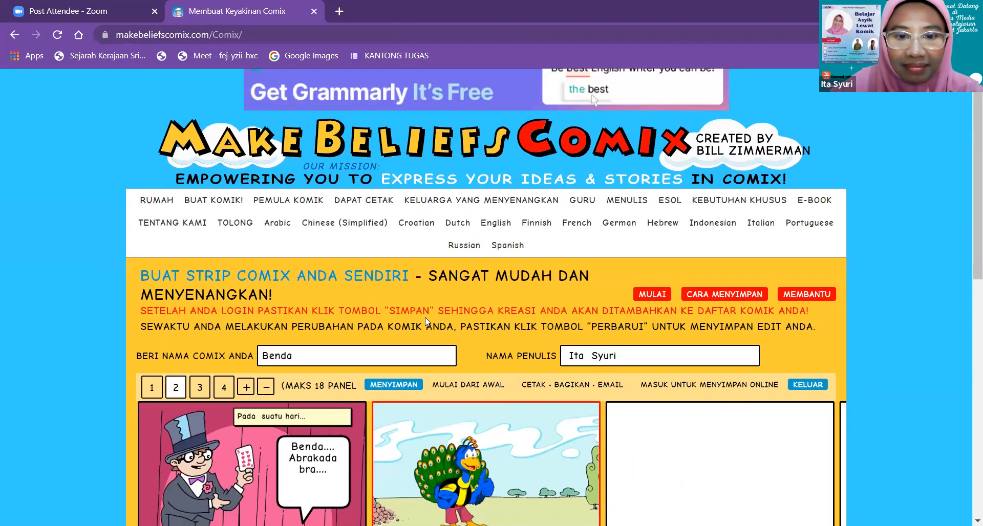
Save the comic "Benda" online and close the confirmation.
scroll(426, 321, "down", 3)
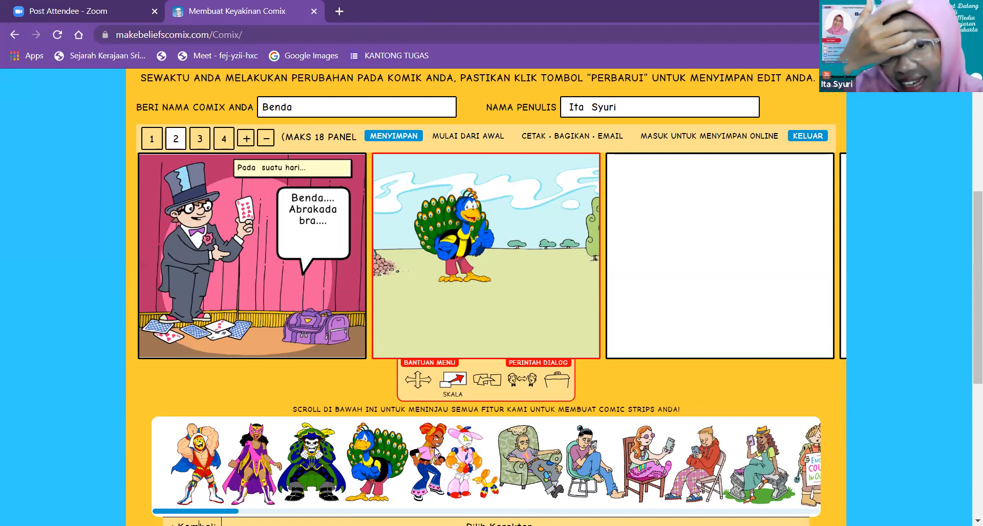
left_click(404, 135)
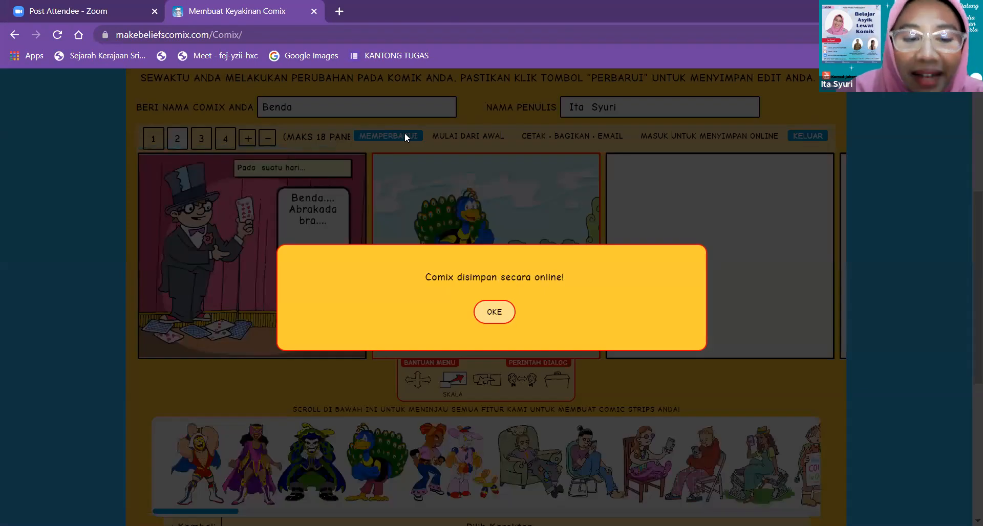
left_click(497, 314)
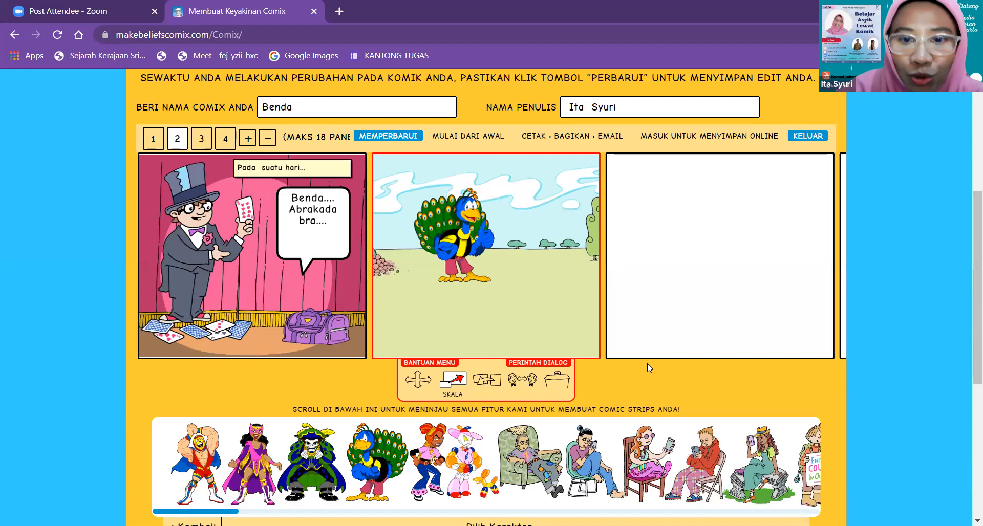
Skim the character collection, and open the comic's print, share and email page.
scroll(649, 369, "down", 2)
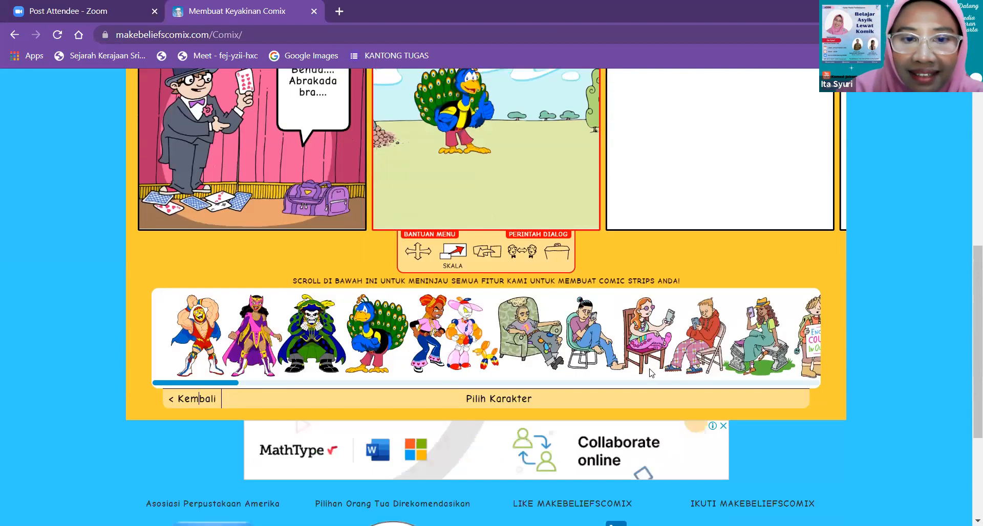
scroll(632, 310, "right", 2)
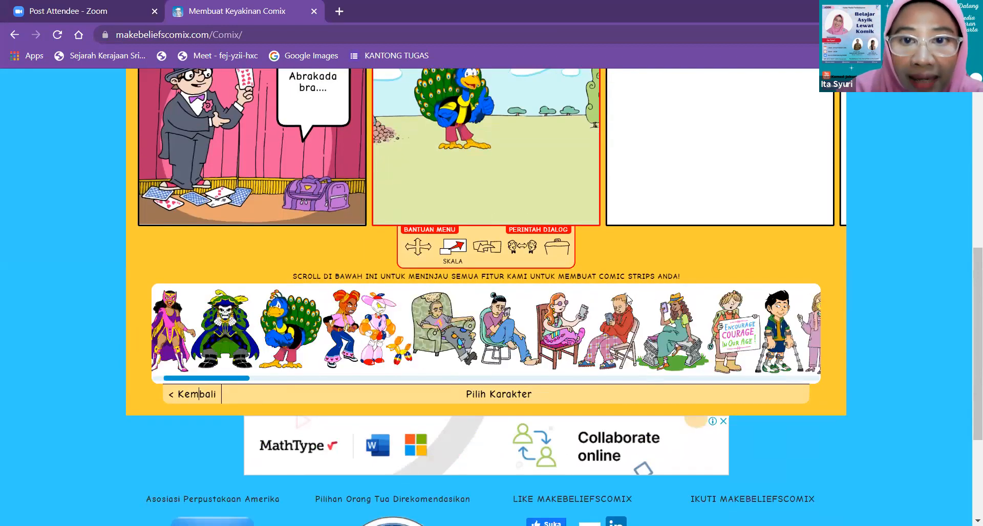
scroll(629, 299, "up", 3)
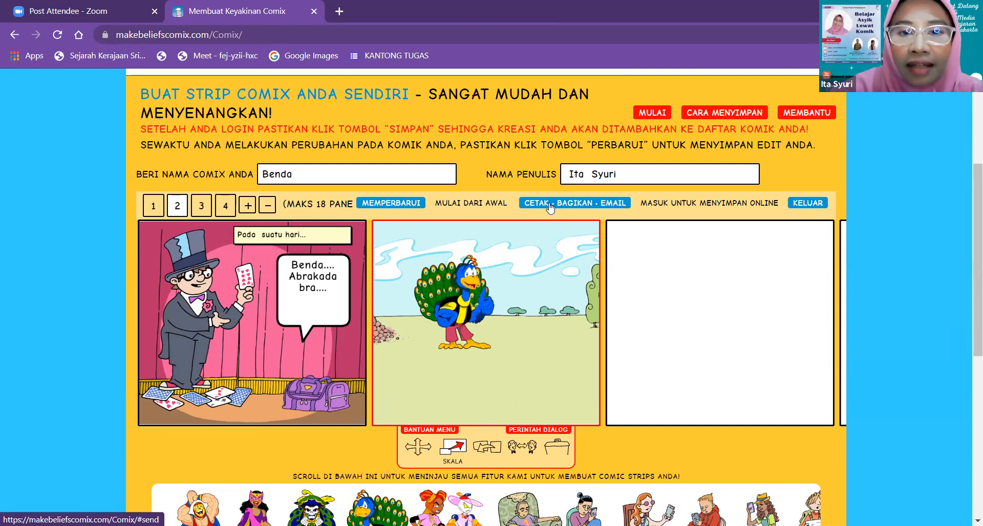
left_click(576, 205)
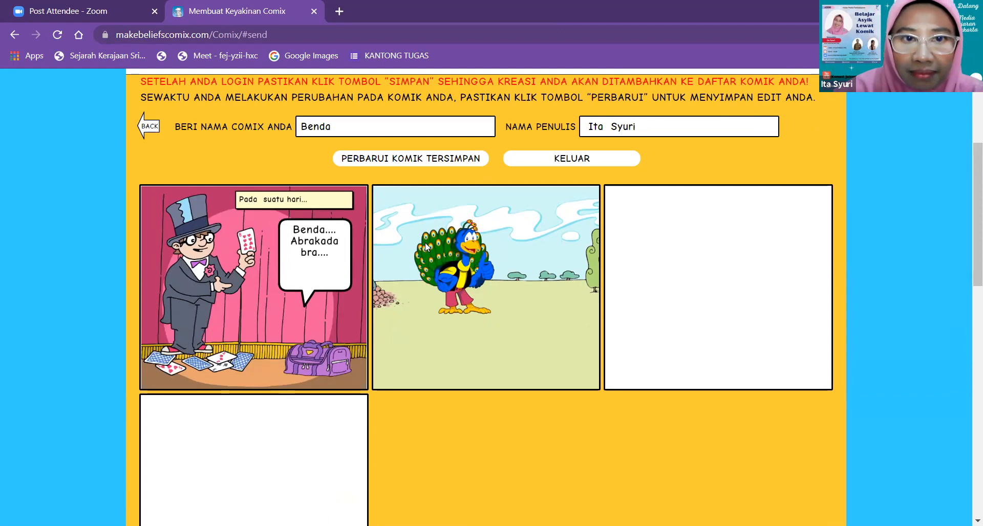
Examine the comic preview and the options for reviewing, saving, sharing, printing and emailing it.
scroll(425, 241, "down", 6)
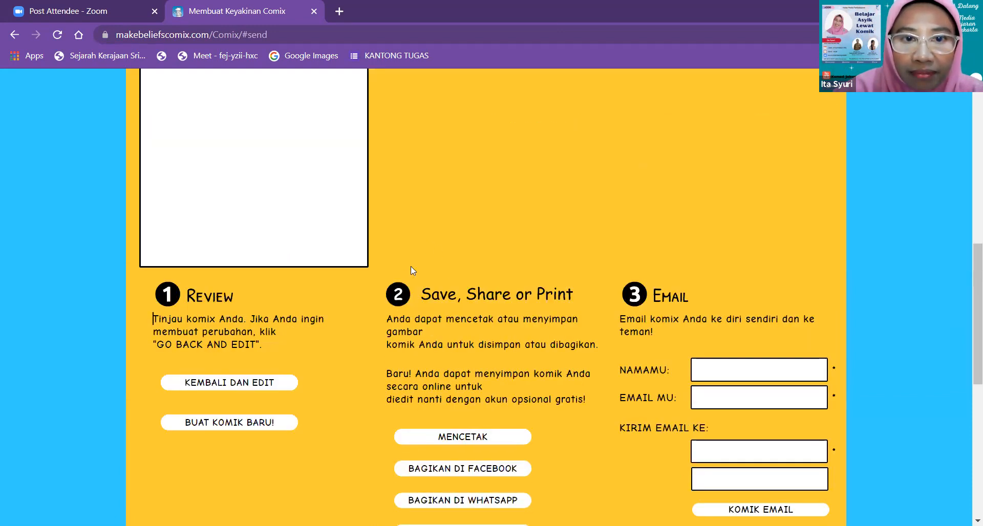
scroll(392, 344, "up", 6)
scroll(430, 372, "down", 1)
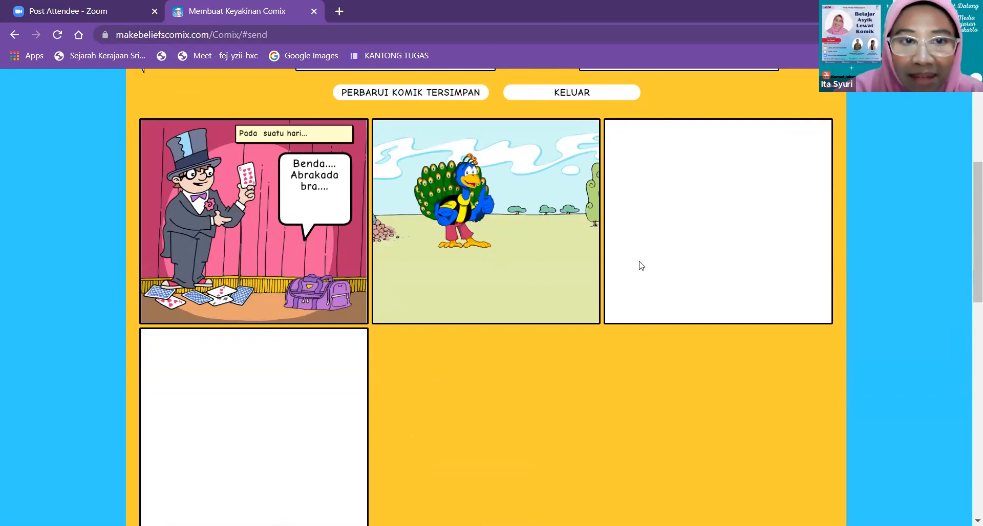
scroll(608, 265, "down", 3)
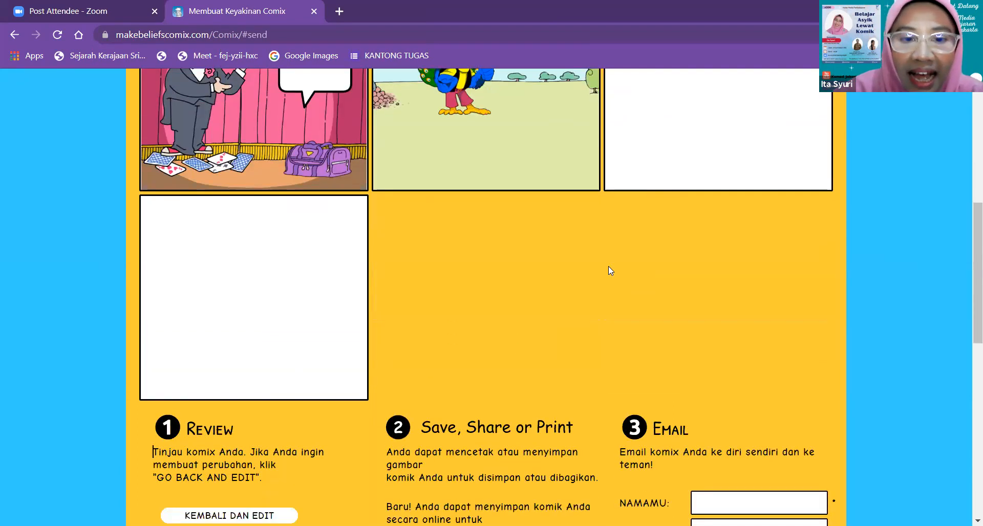
scroll(608, 266, "down", 4)
scroll(608, 266, "down", 3)
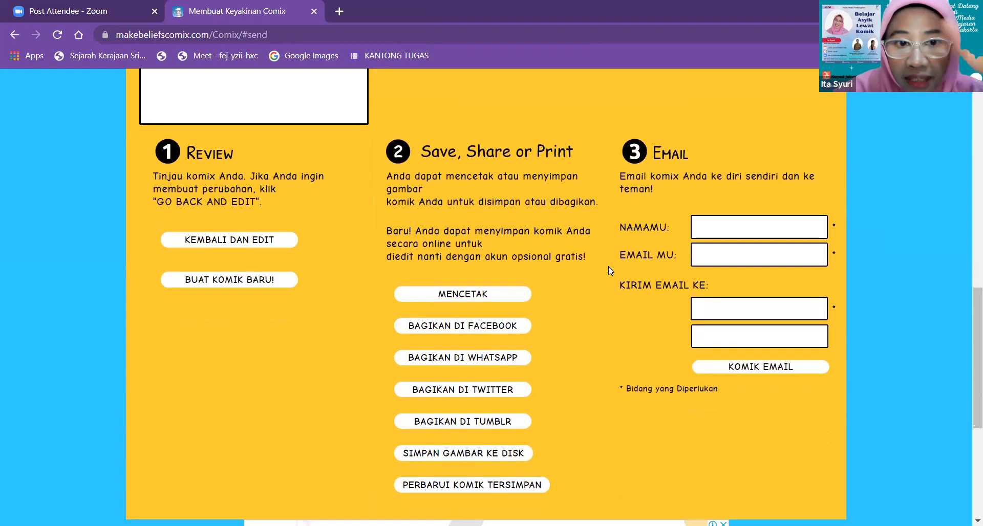
scroll(609, 270, "up", 3)
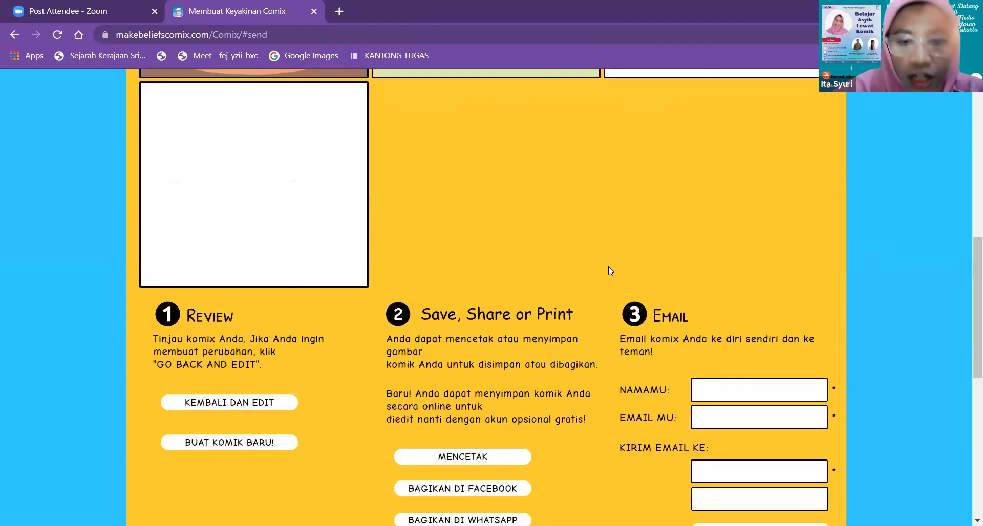
scroll(608, 266, "down", 1)
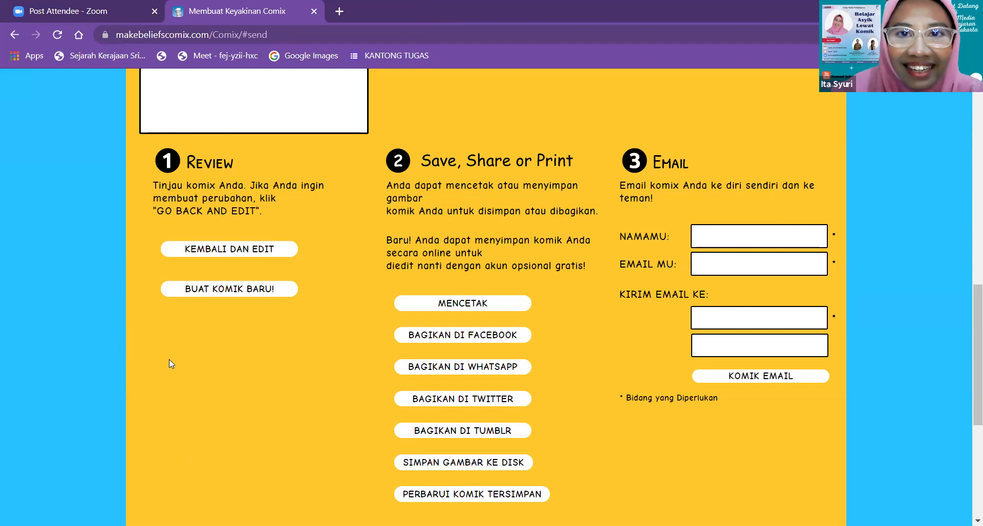
scroll(169, 363, "up", 1)
scroll(169, 363, "up", 8)
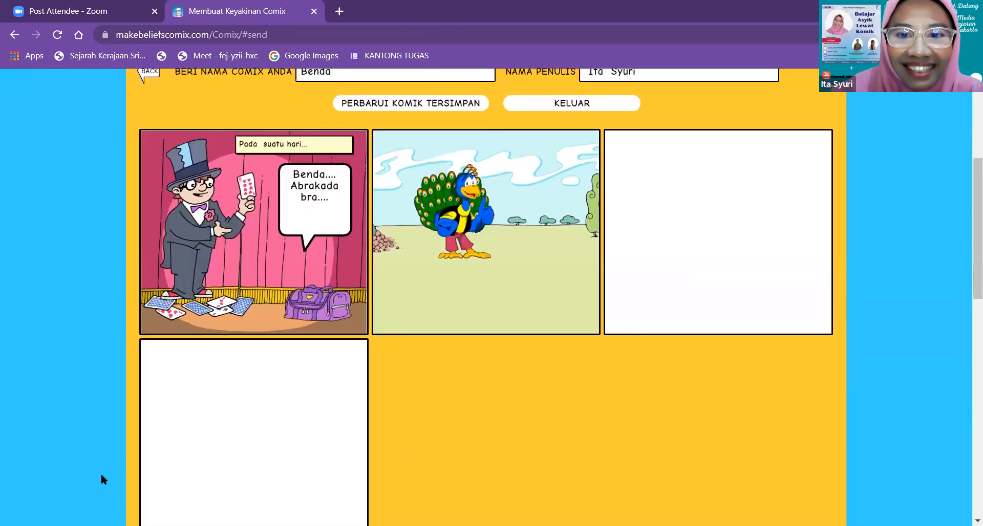
scroll(102, 479, "up", 5)
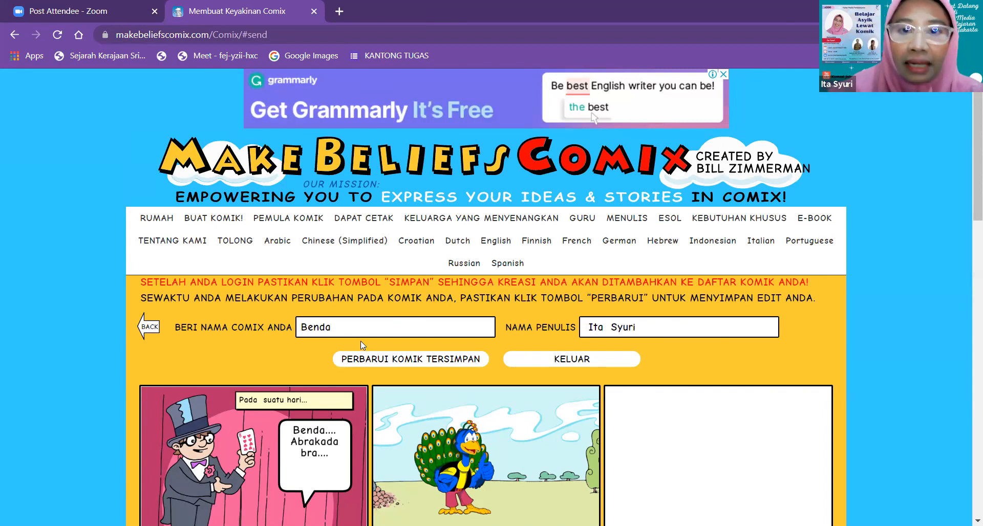
scroll(237, 394, "down", 3)
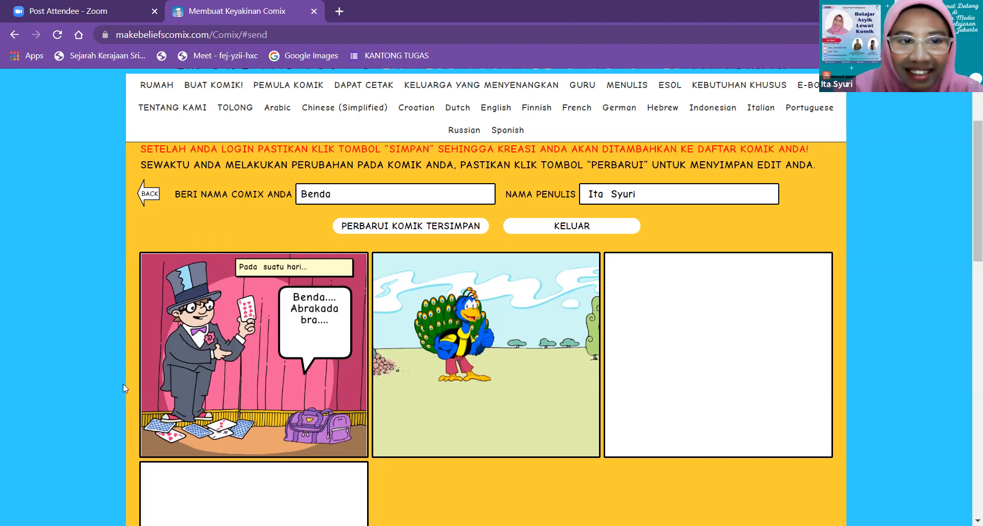
scroll(126, 404, "down", 8)
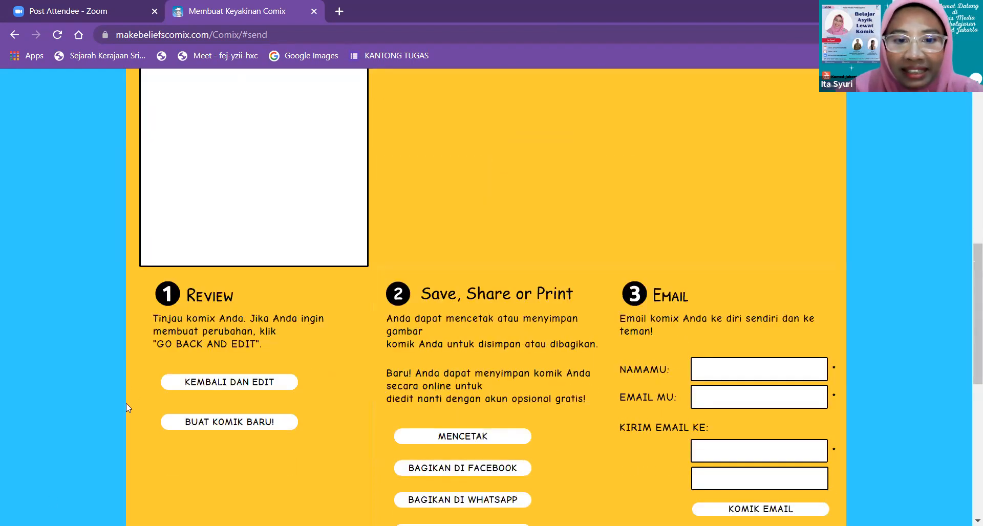
scroll(126, 404, "up", 7)
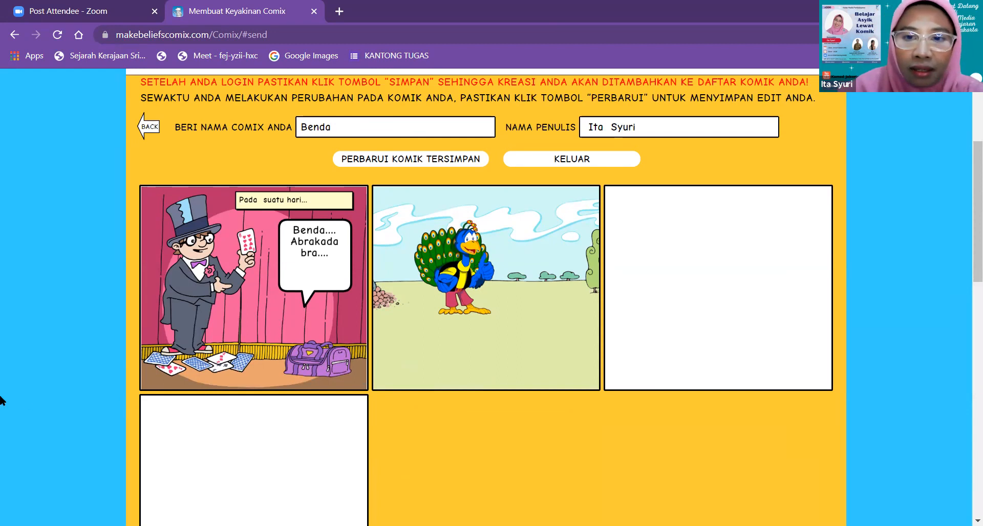
Go back from the comic's print and share page to the panel editor.
scroll(204, 258, "up", 1)
scroll(204, 258, "up", 4)
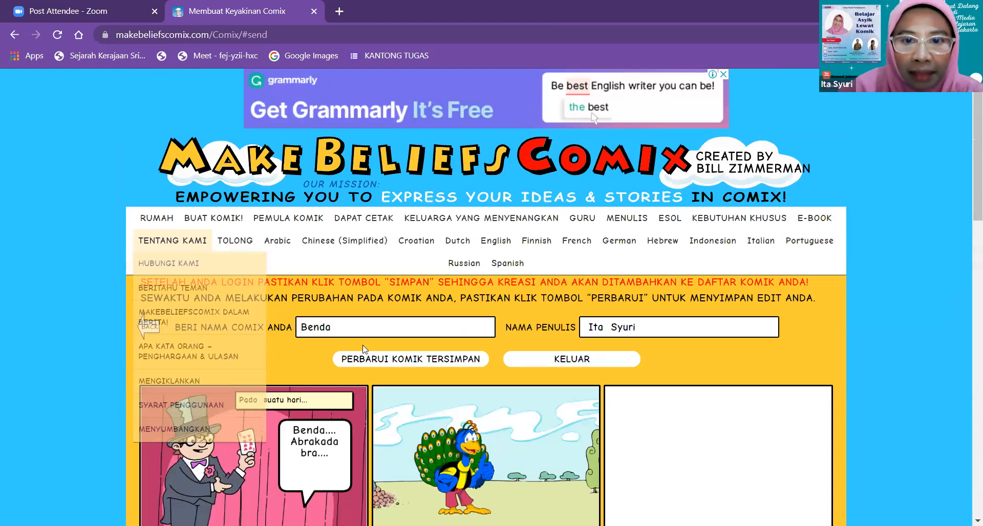
left_click(147, 326)
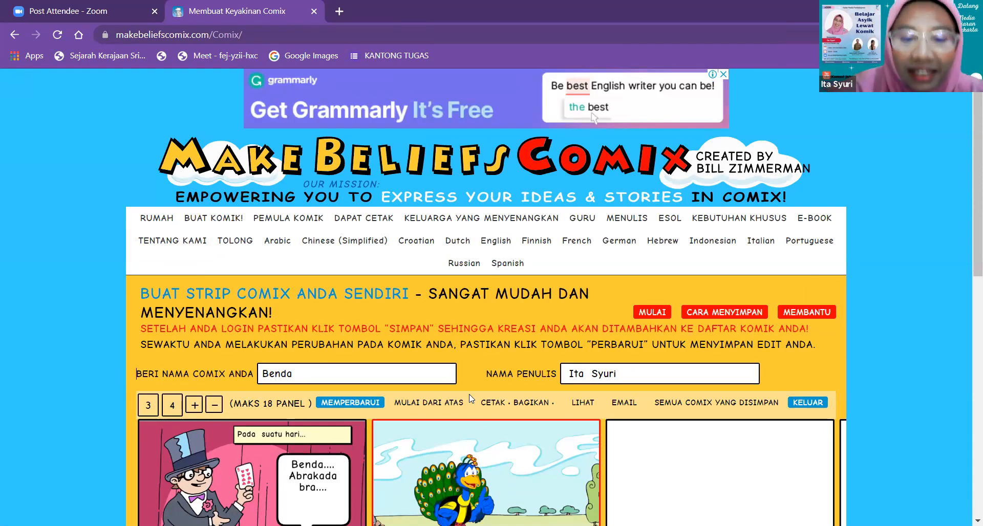
Look over the editor's comic panels, saving and sharing options, and element categories.
scroll(429, 403, "down", 1)
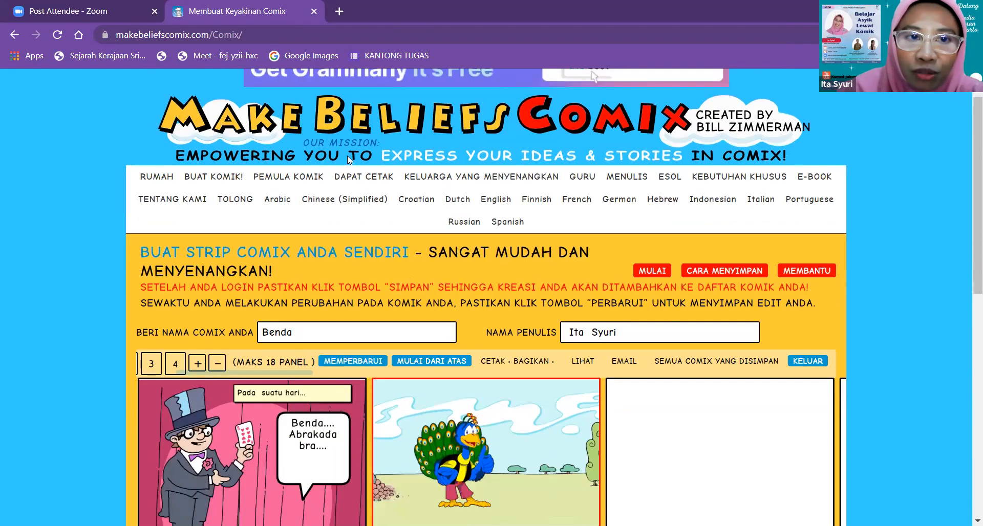
scroll(347, 156, "down", 3)
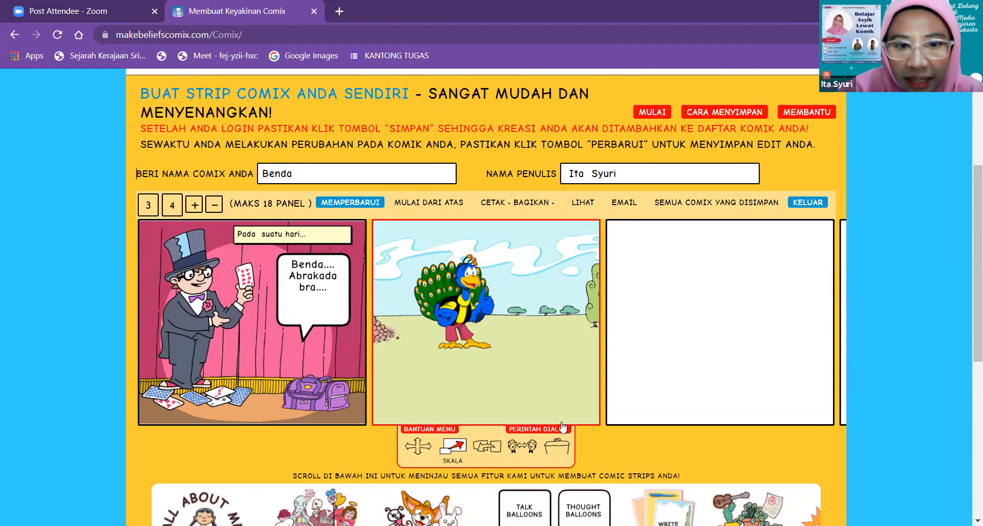
scroll(561, 416, "down", 7)
scroll(562, 420, "up", 3)
scroll(561, 421, "up", 4)
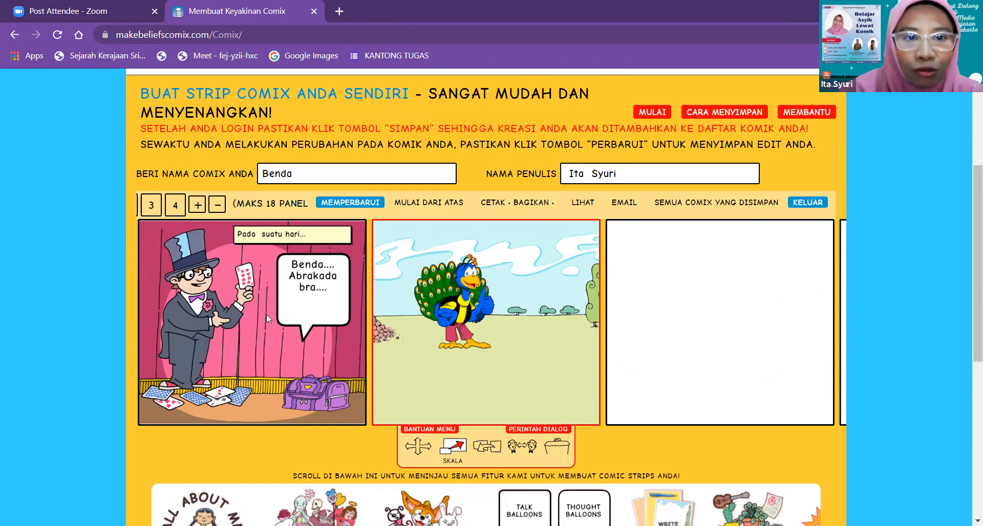
scroll(311, 227, "down", 3)
scroll(373, 276, "up", 3)
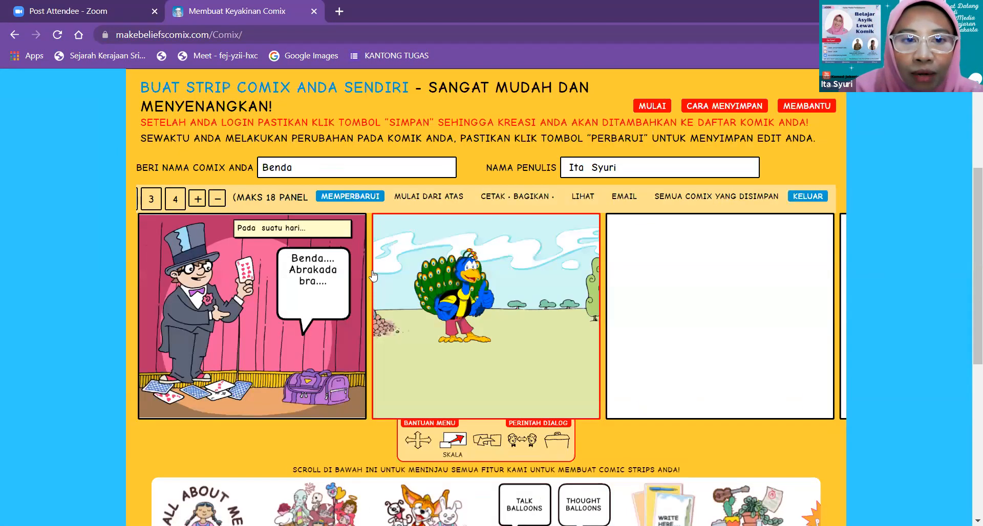
scroll(372, 277, "up", 2)
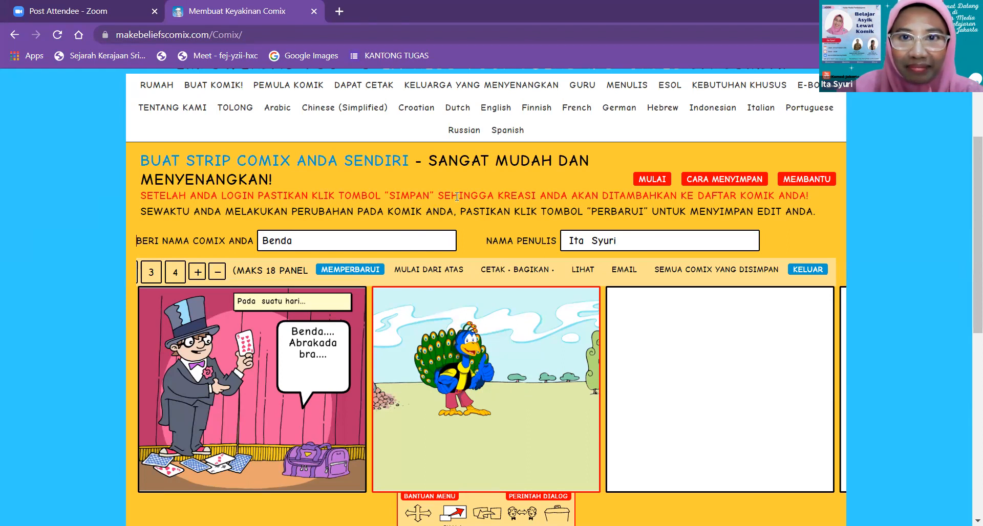
Show the site's list of teacher (GURU) resources.
mouse_move(463, 85)
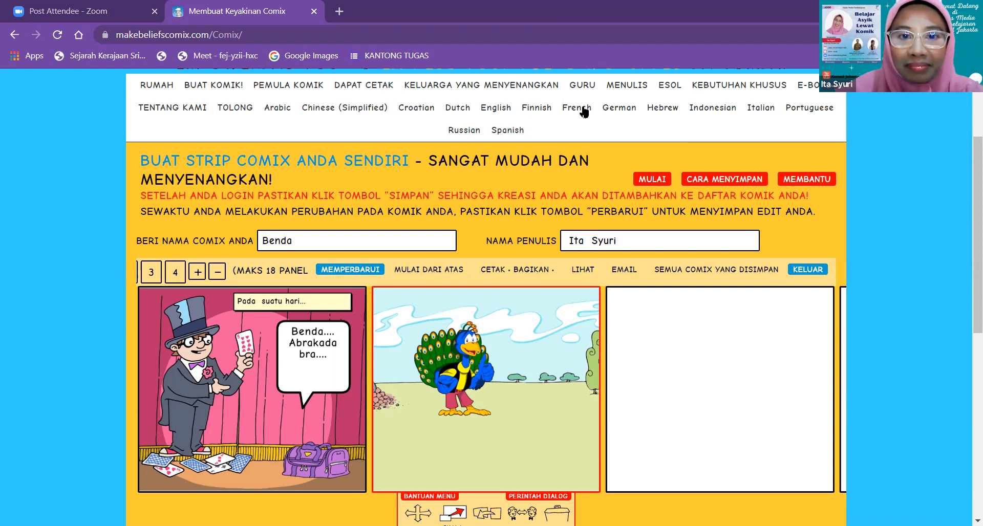
mouse_move(582, 86)
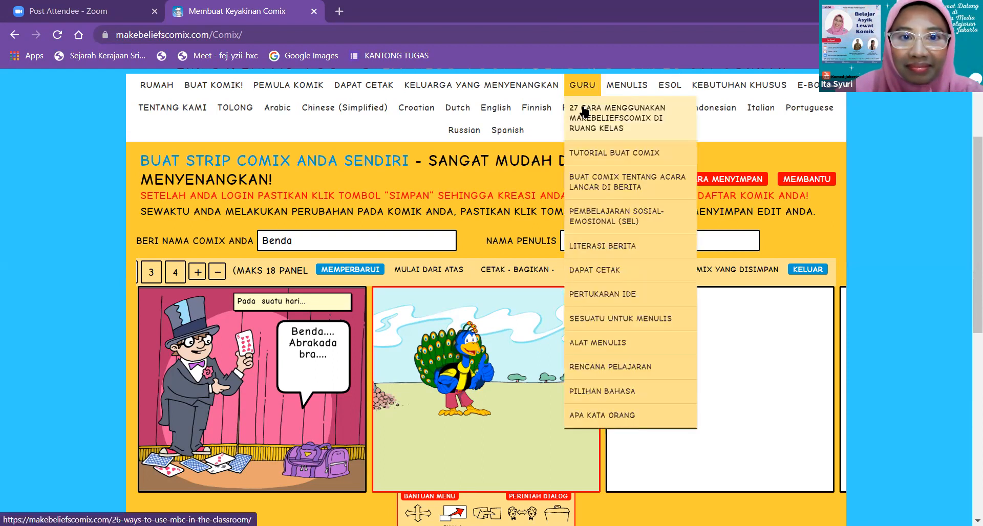